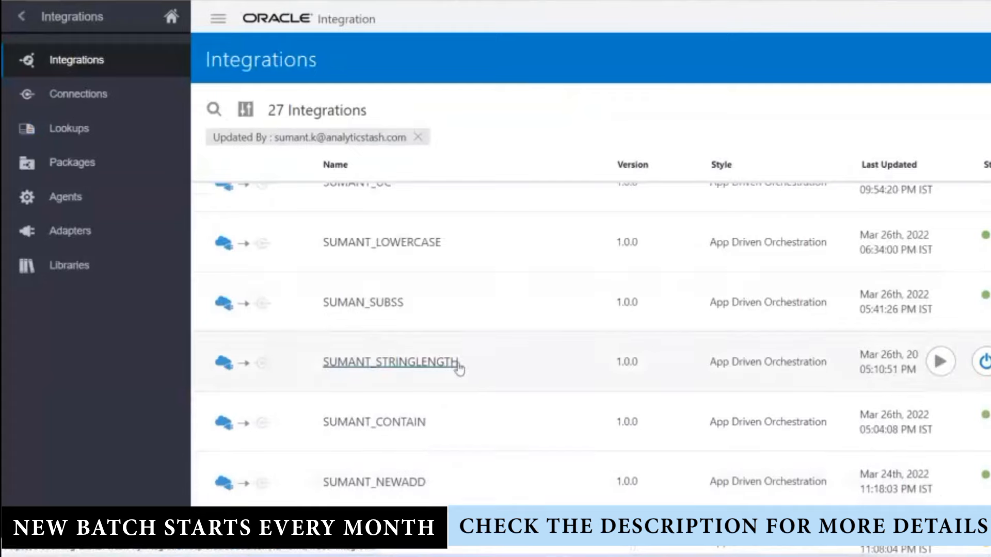
Step: Run a test of the lowercase integration using its existing JSON request body
scroll(458, 367, "up", 2)
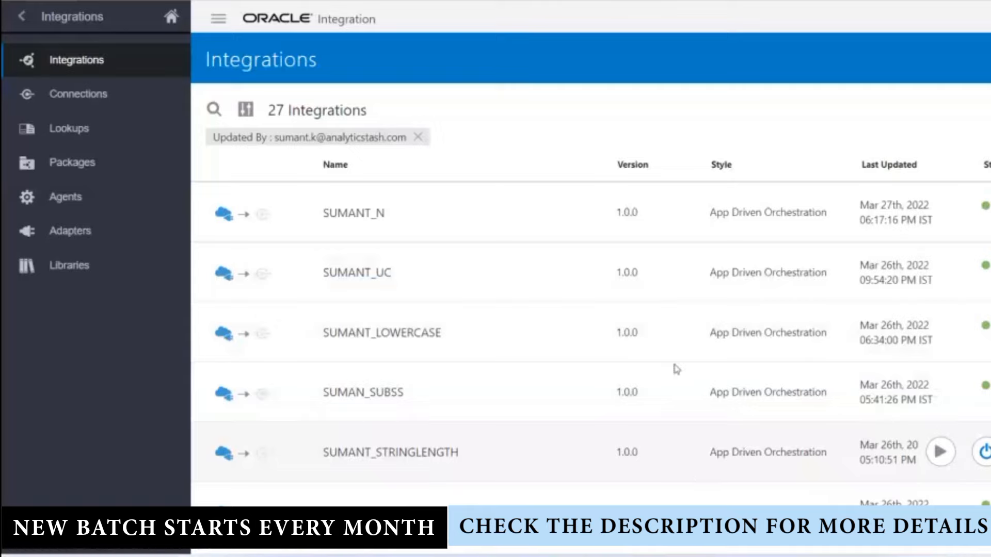
left_click(940, 332)
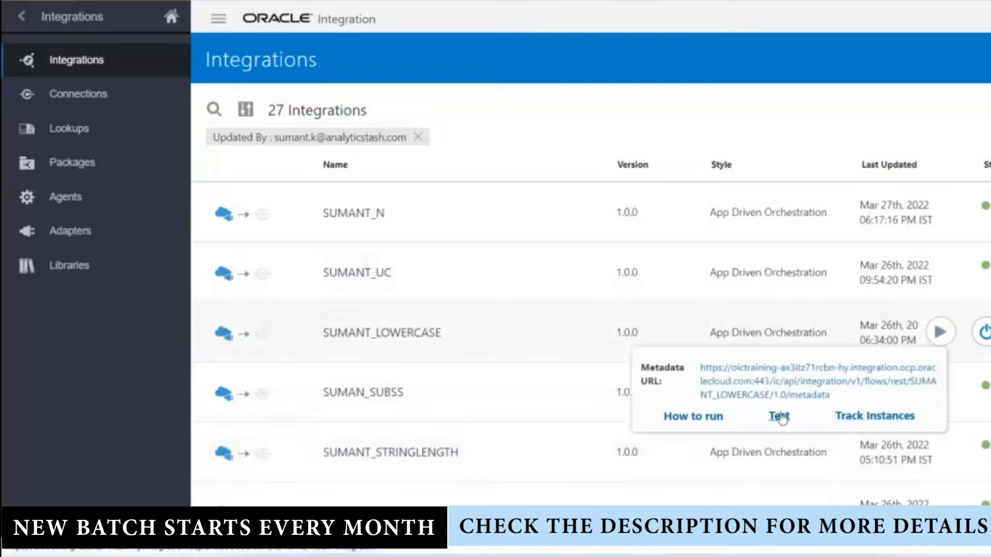
left_click(779, 416)
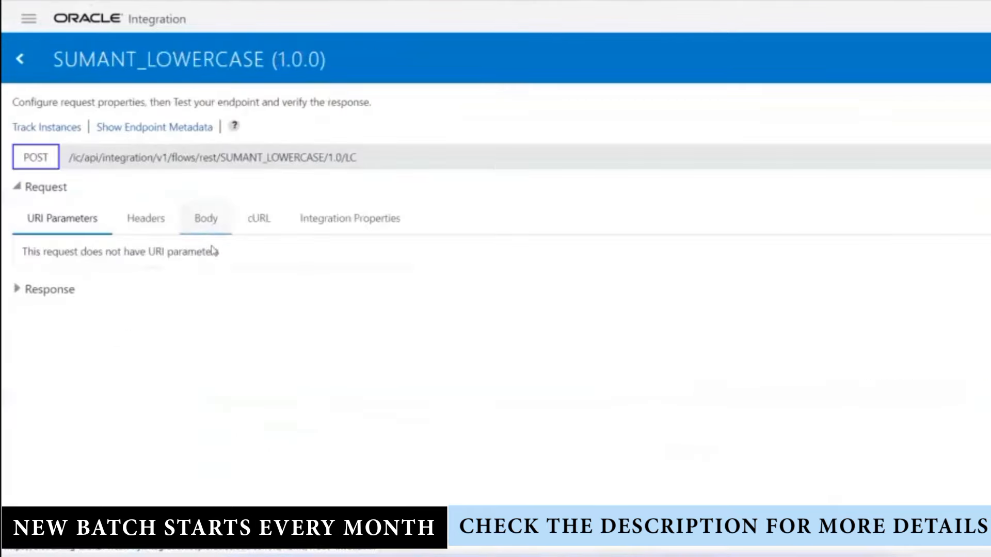
left_click(204, 219)
left_click(757, 157)
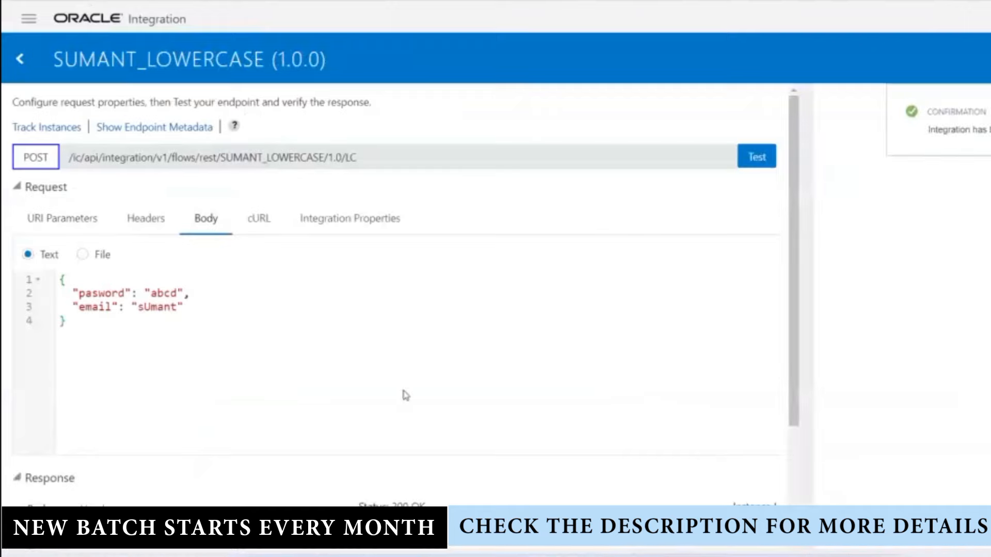
Step: Check the lowercase integration's response body and return to the integrations list
scroll(405, 395, "down", 3)
scroll(404, 390, "up", 3)
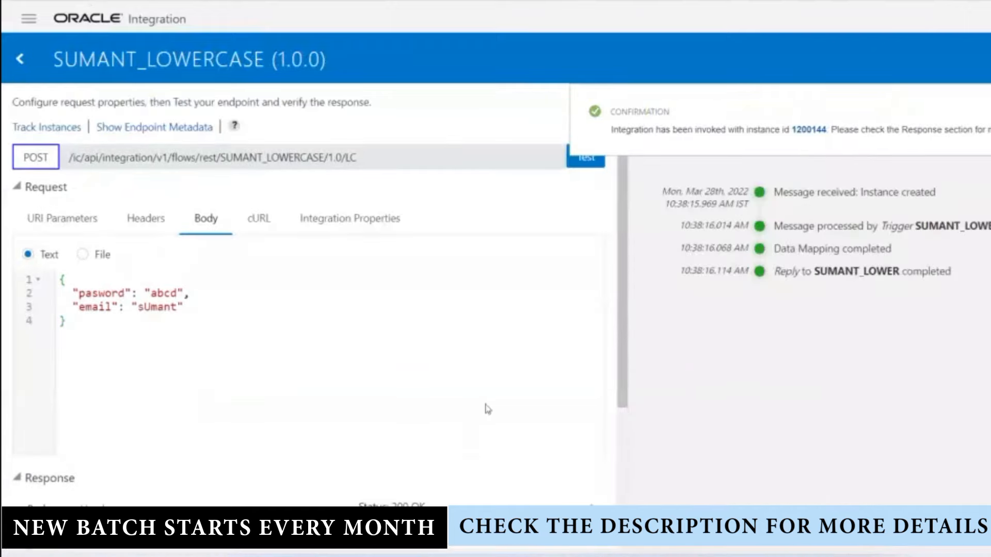
scroll(487, 409, "down", 3)
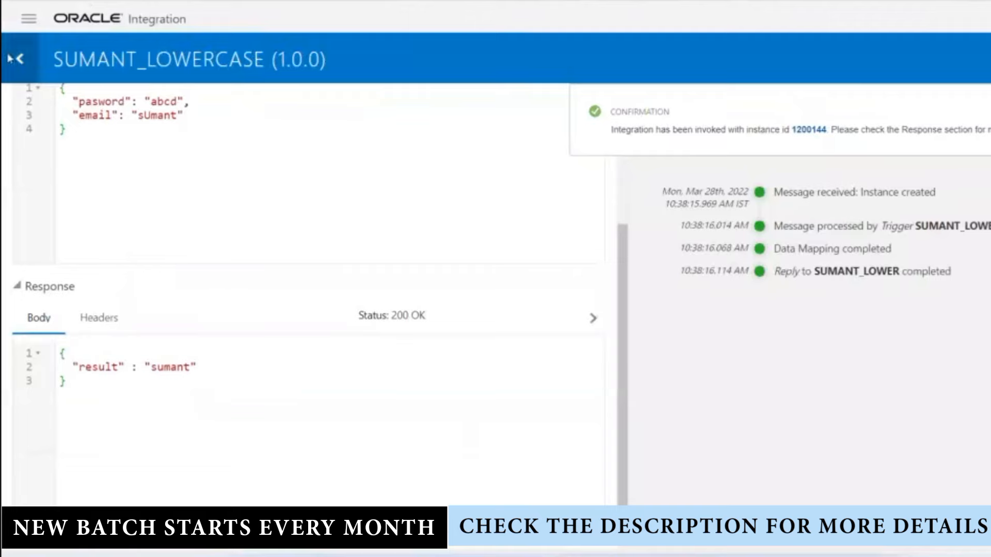
left_click(19, 58)
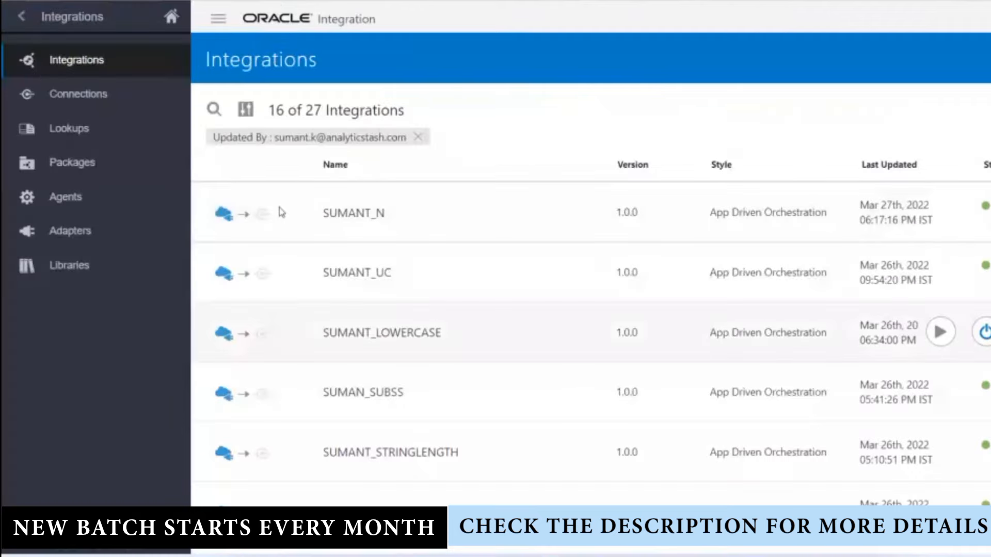
Step: Inspect the Request Wrapper and Name source fields in the UC integration's Map to UC mapping, and return to the integrations list
left_click(349, 278)
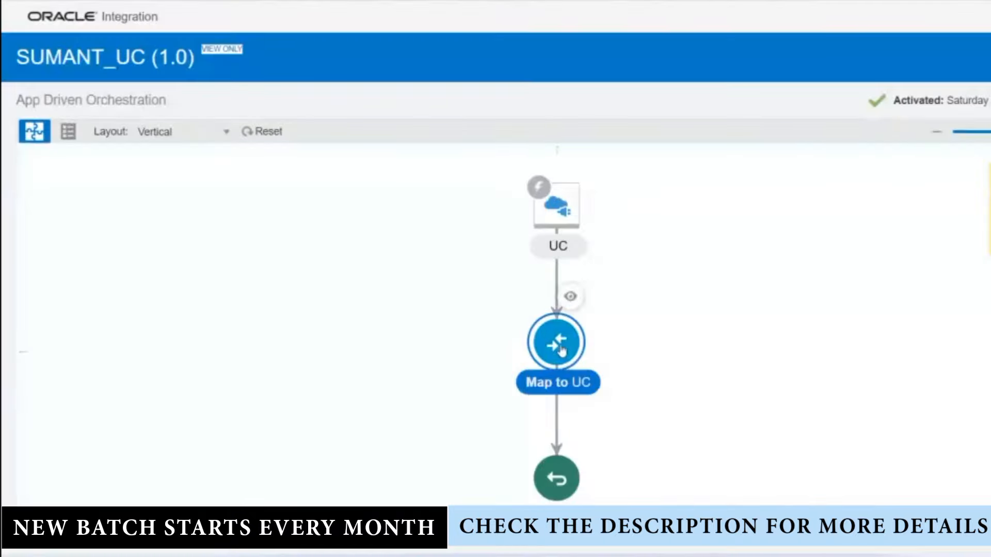
left_click(575, 300)
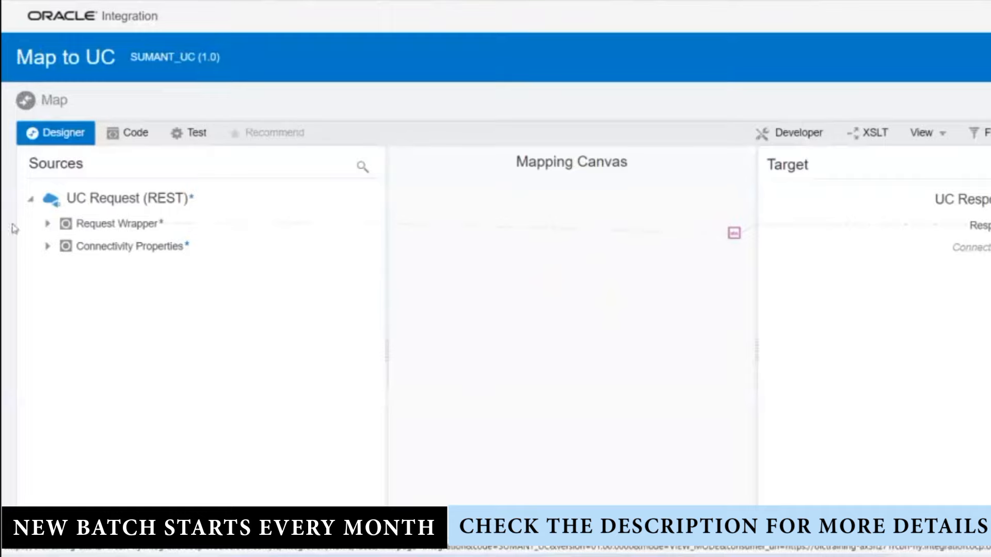
left_click(47, 225)
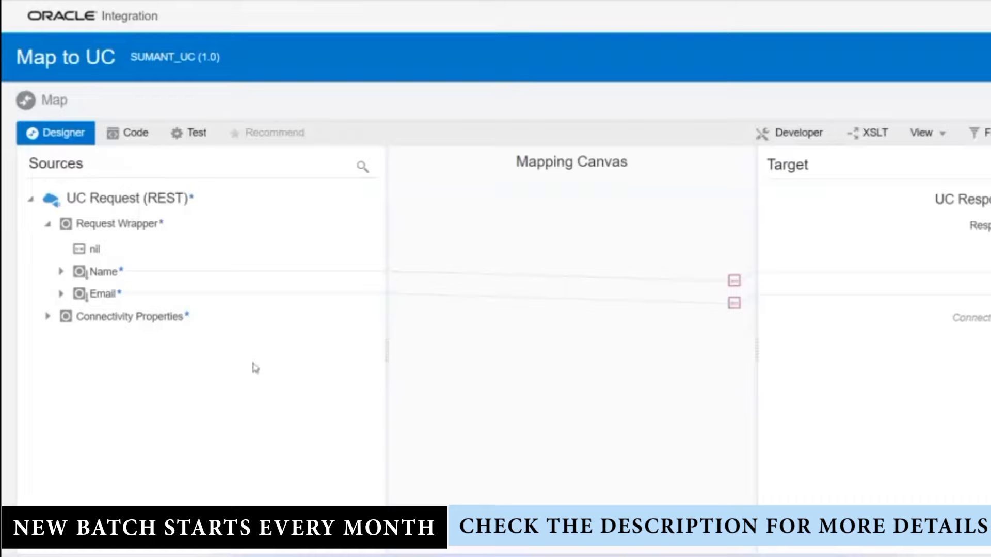
left_click(62, 273)
left_click(61, 272)
left_click(27, 1)
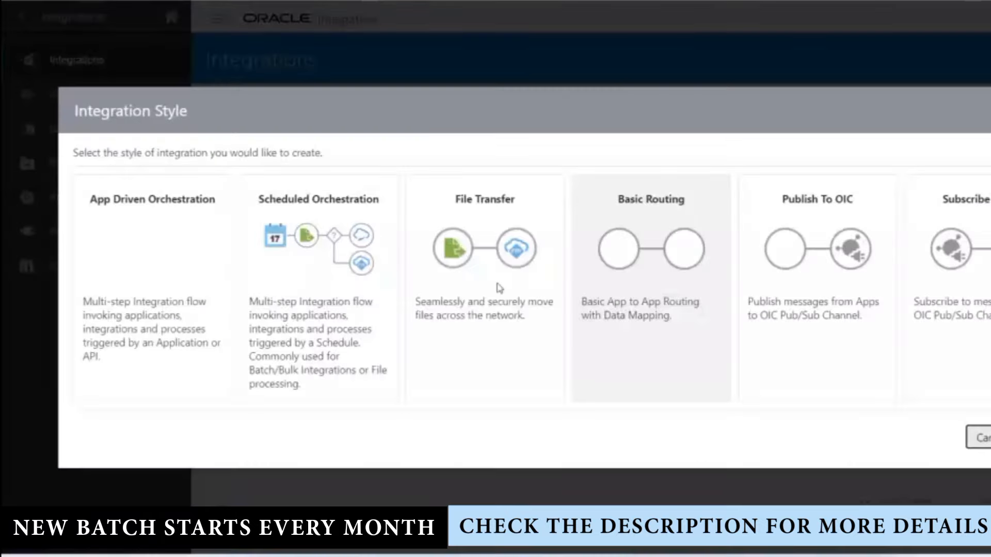
left_click(194, 241)
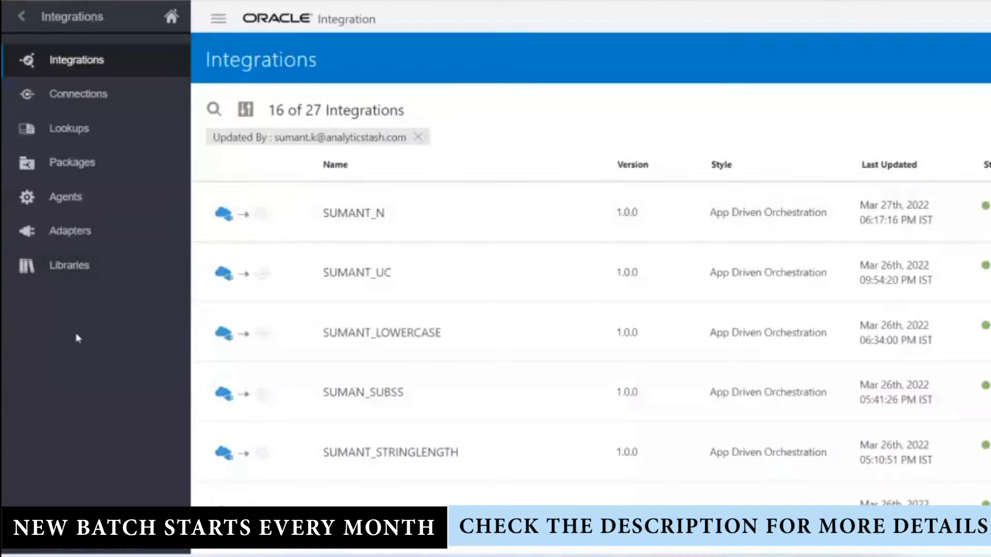
Step: Review the request body and response section on the UC integration's test page, and return to the integrations list
mouse_move(945, 299)
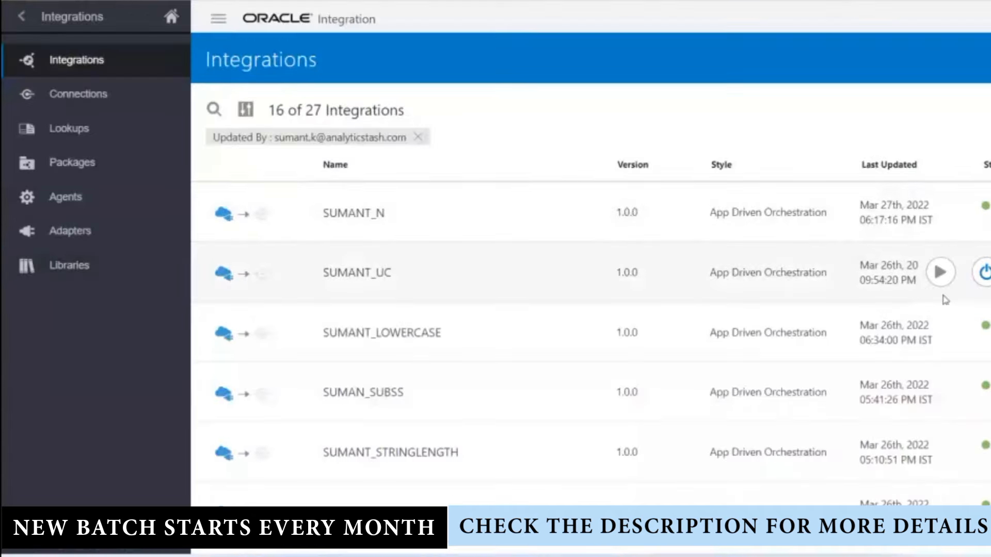
left_click(940, 272)
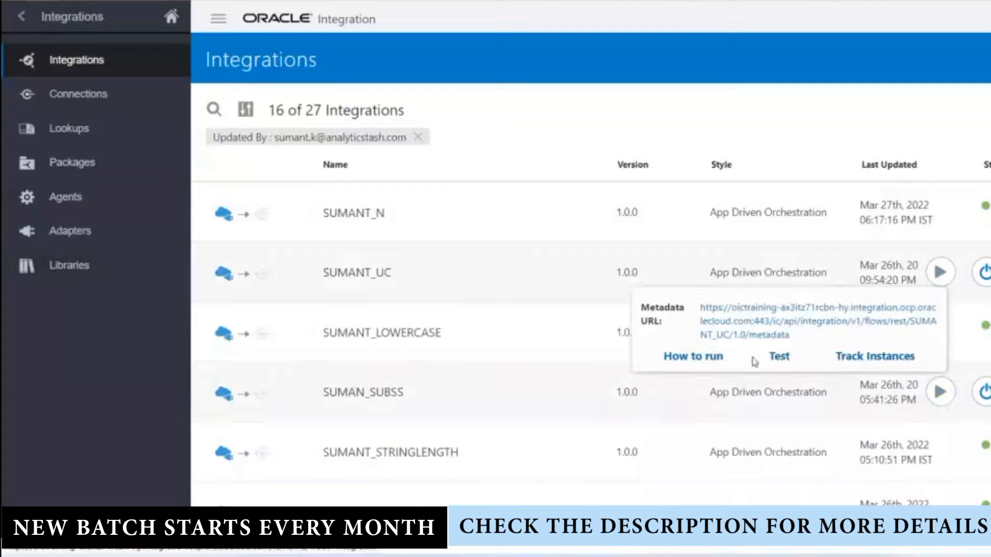
left_click(779, 357)
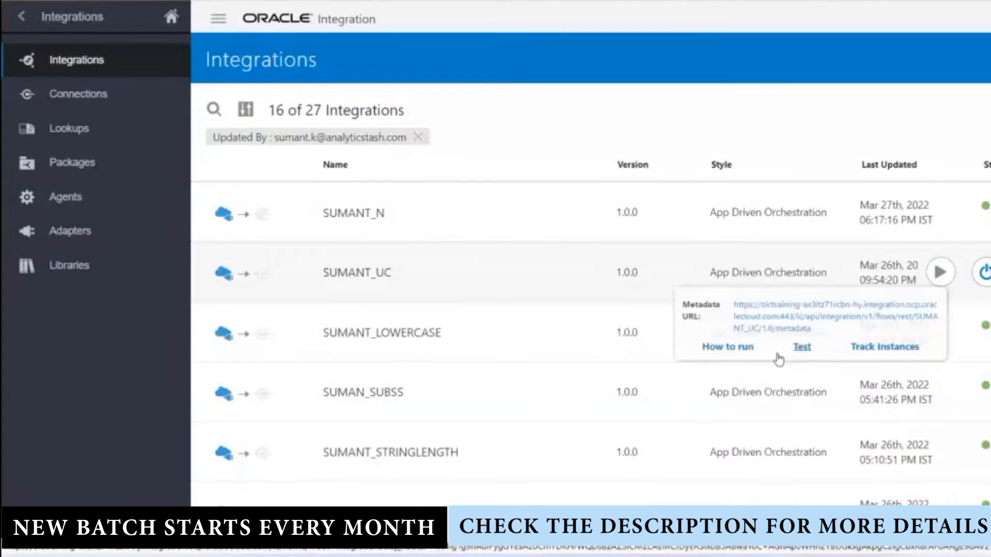
left_click(194, 220)
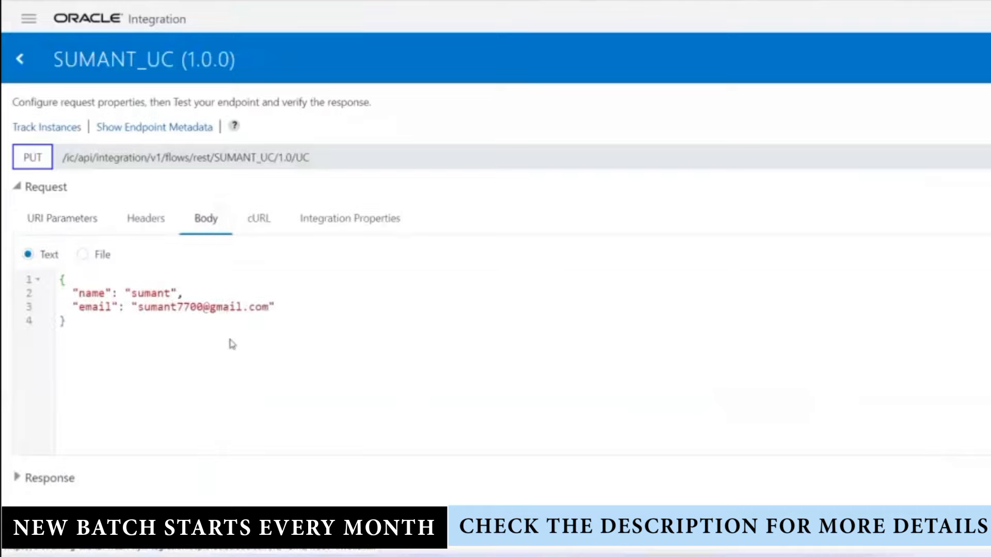
left_click(16, 478)
scroll(192, 411, "up", 2)
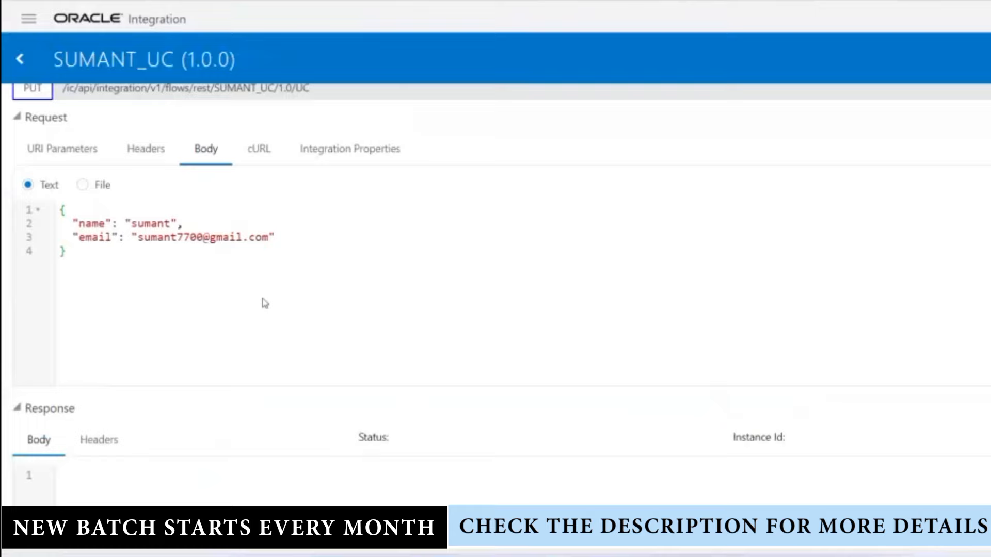
left_click(18, 57)
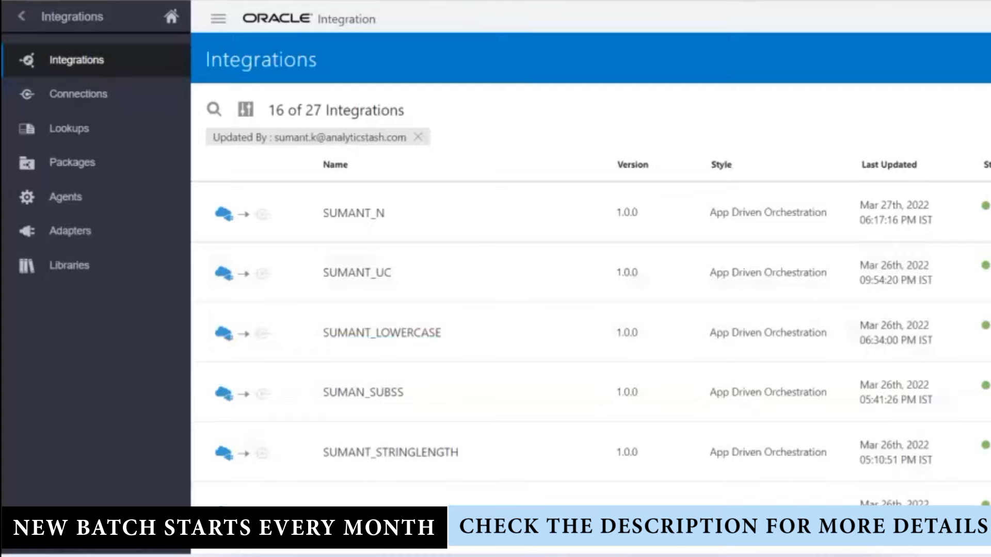
Step: Switch to Webex and close its Join meeting window
left_click(666, 556)
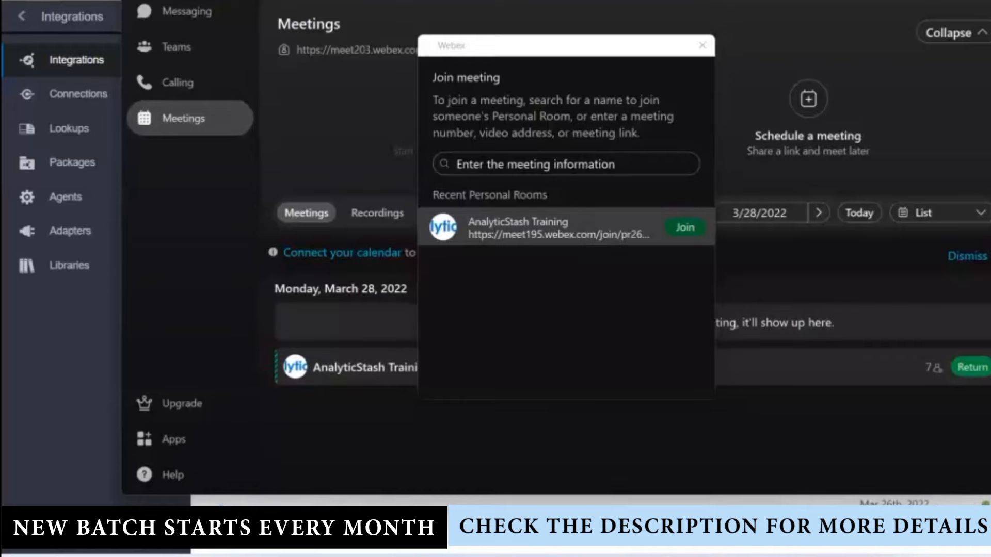
left_click(665, 556)
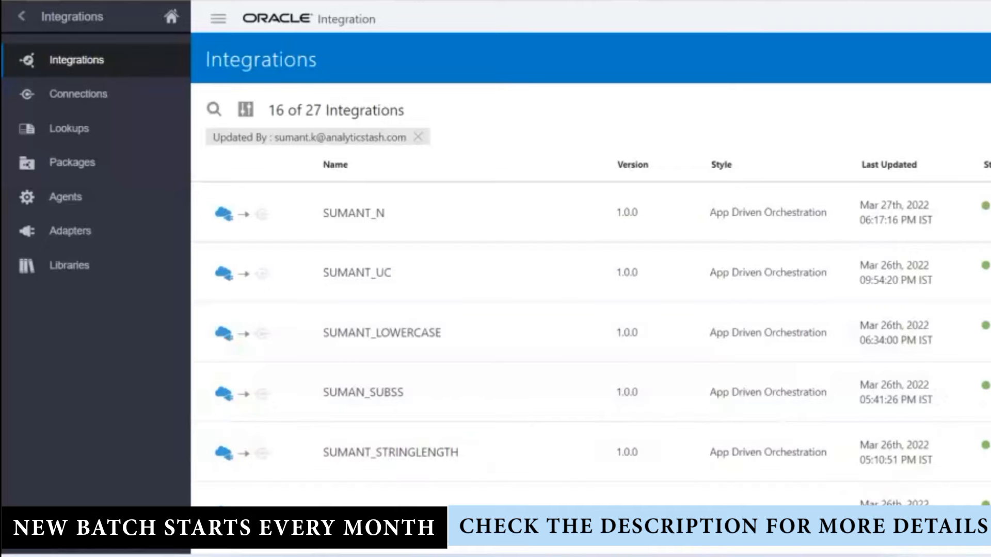
key("alt+Tab")
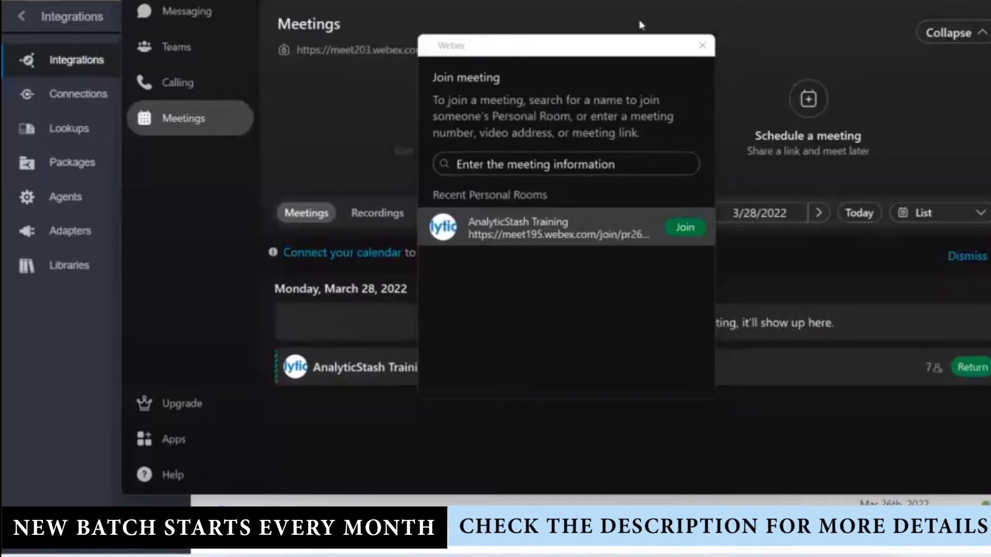
left_click(702, 46)
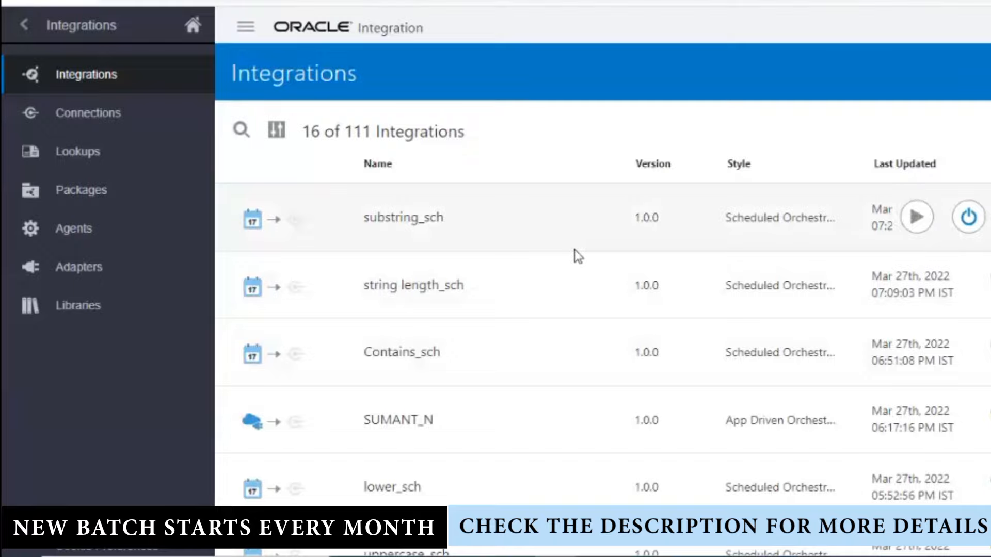
key("ctrl+t")
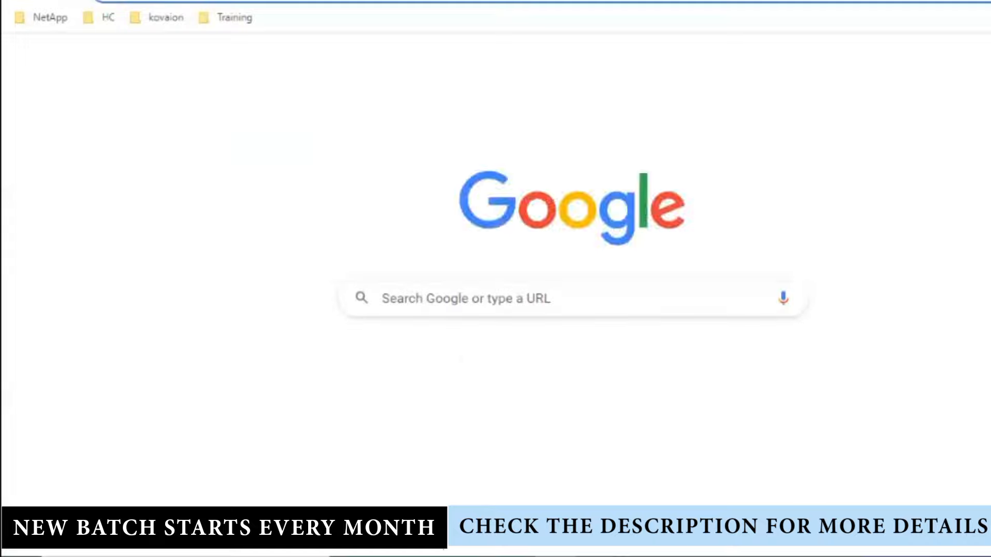
left_click(288, 1)
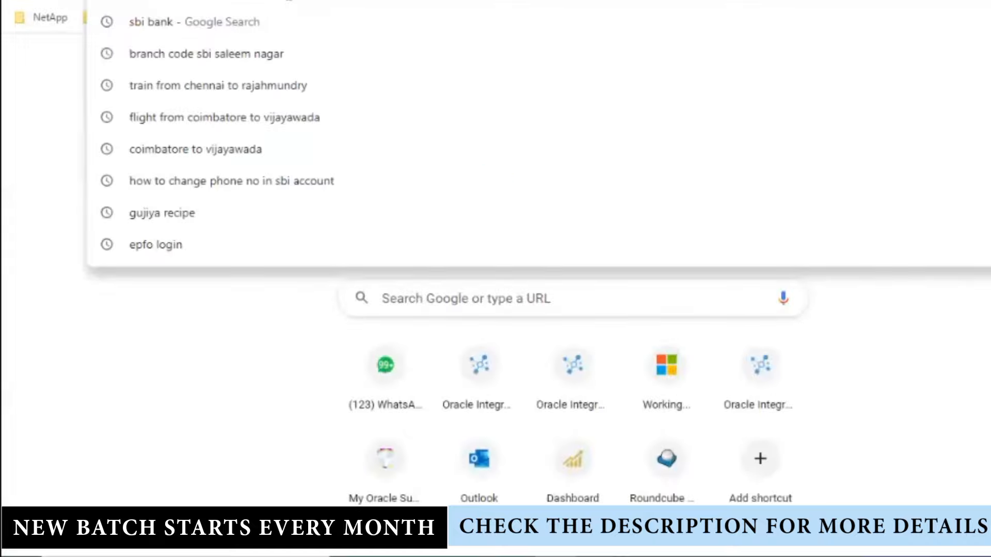
type("-")
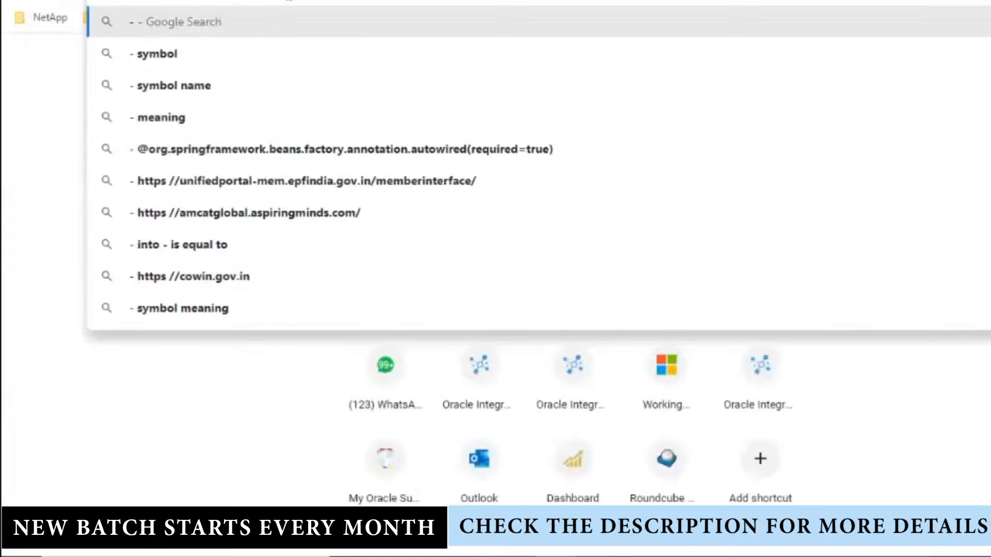
type(" +")
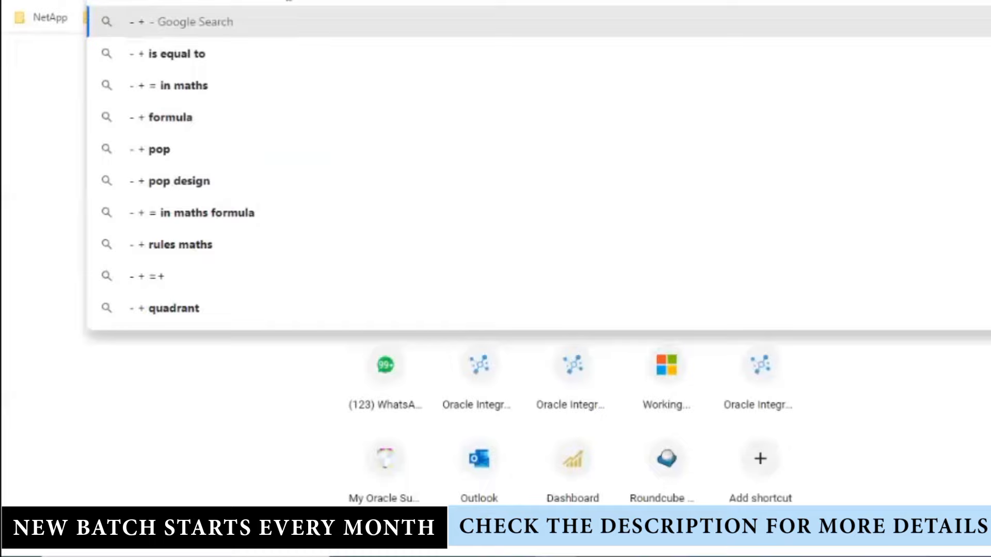
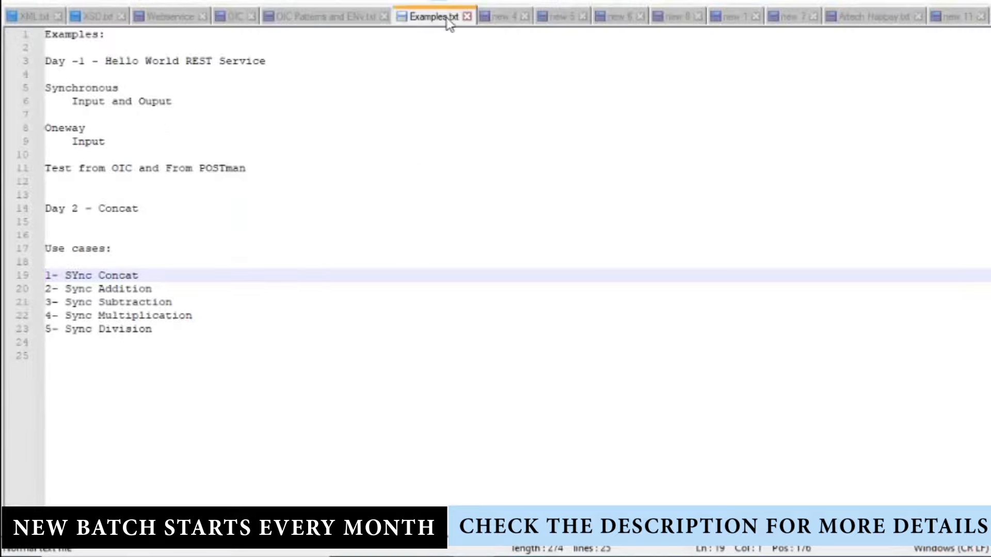
Step: Add a Substring entry below the use-case list in Examples.txt, leaving blank lines after Sync Division
left_click(205, 317)
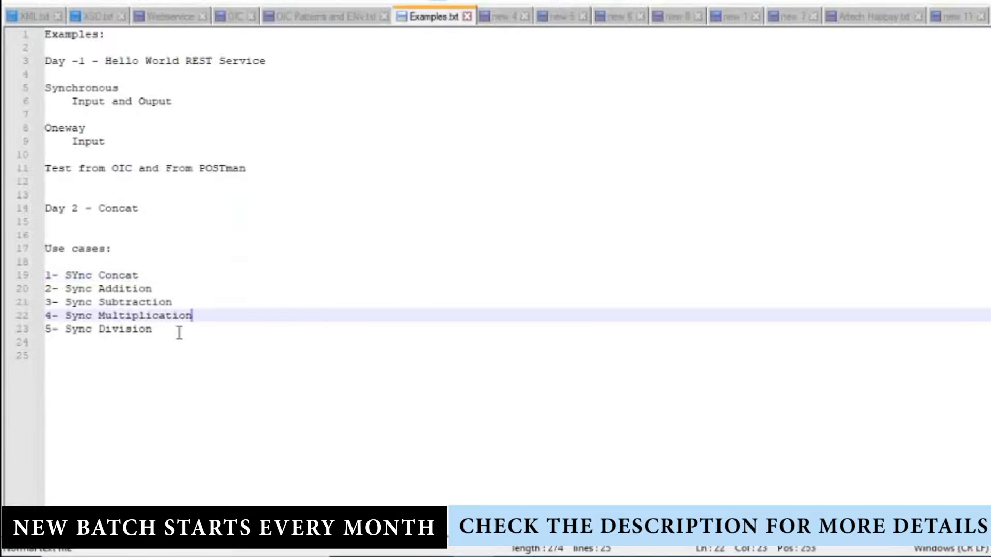
left_click(179, 331)
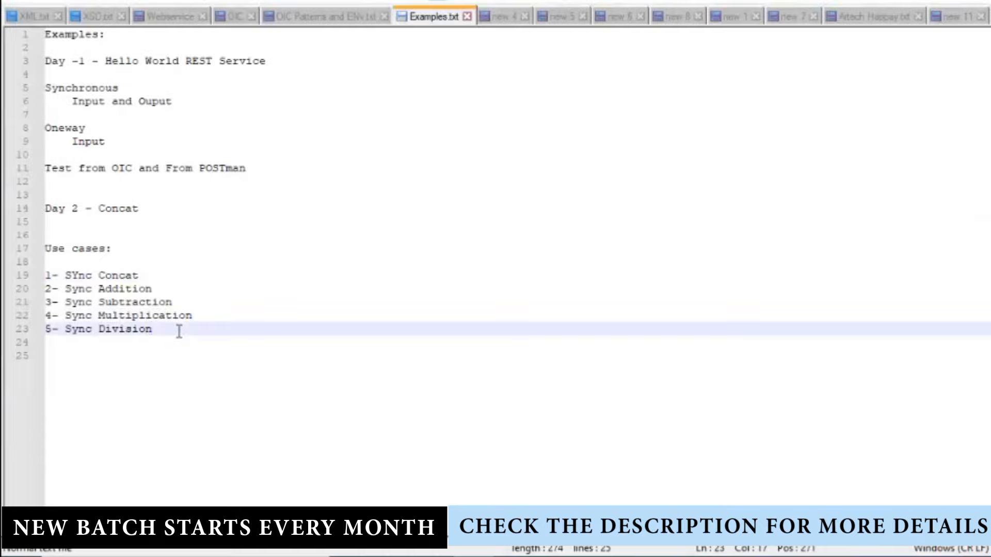
key("Return")
key("Return")
key("Return")
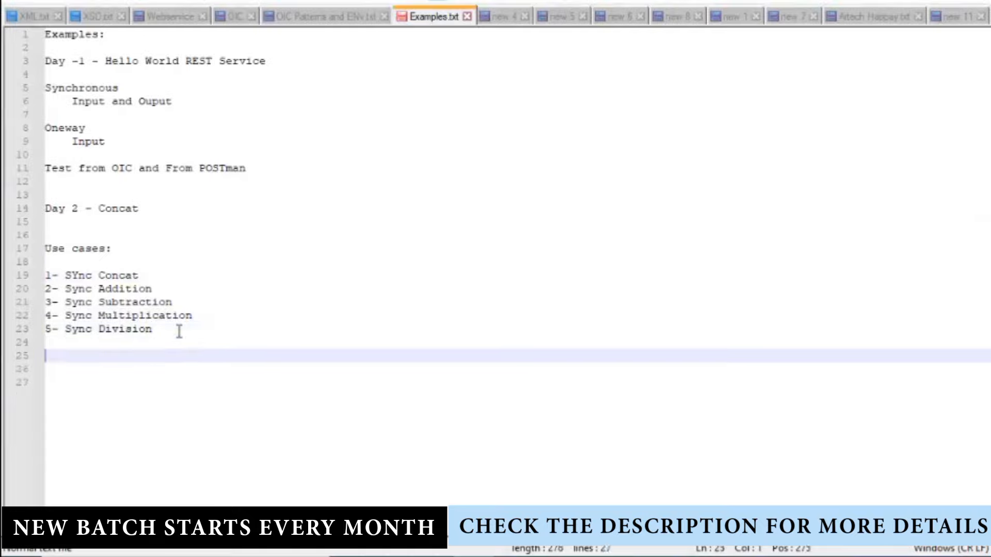
type("Su")
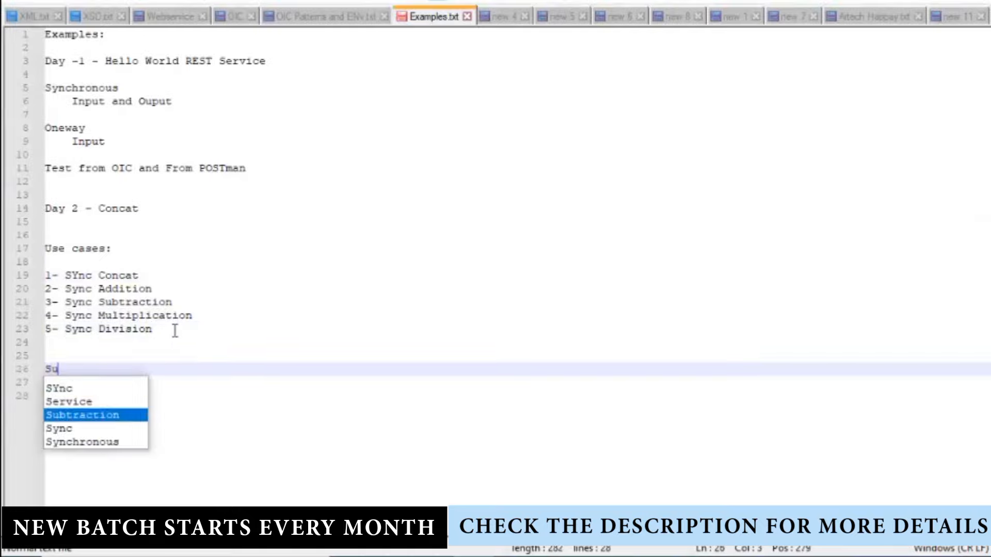
type("bstring")
key("Return")
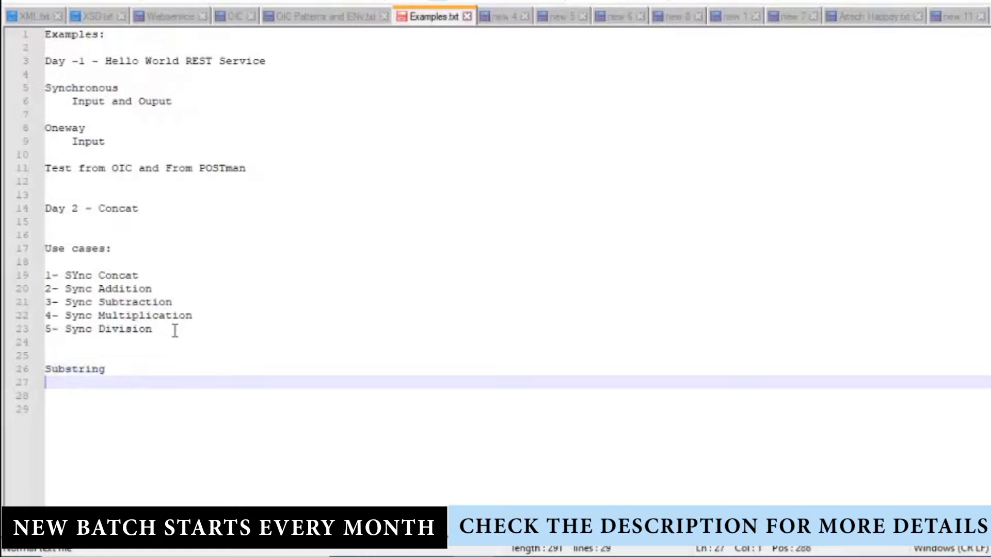
Step: Add uppercase and lowercase as separate entries under Substring in Examples.txt
type("uppercase")
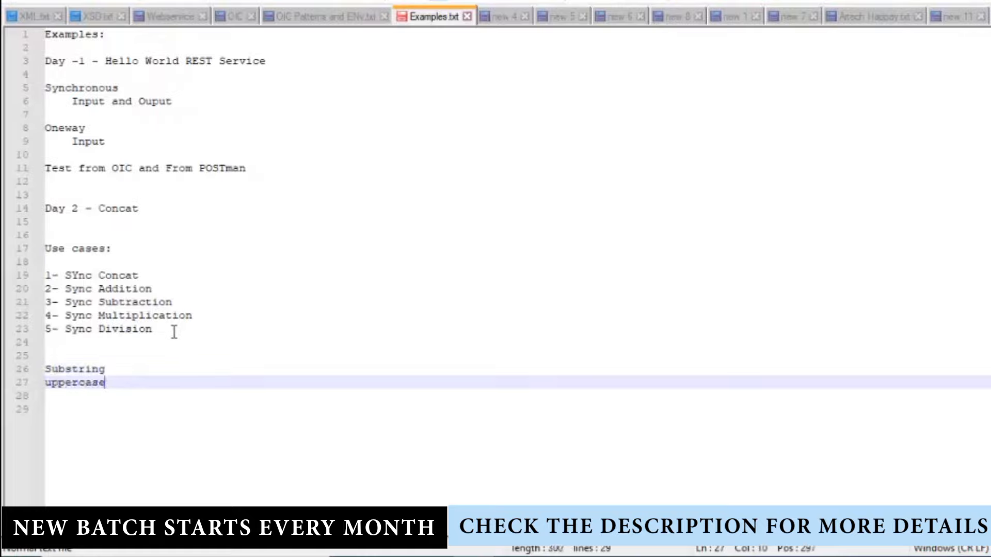
key("Return")
type("lower")
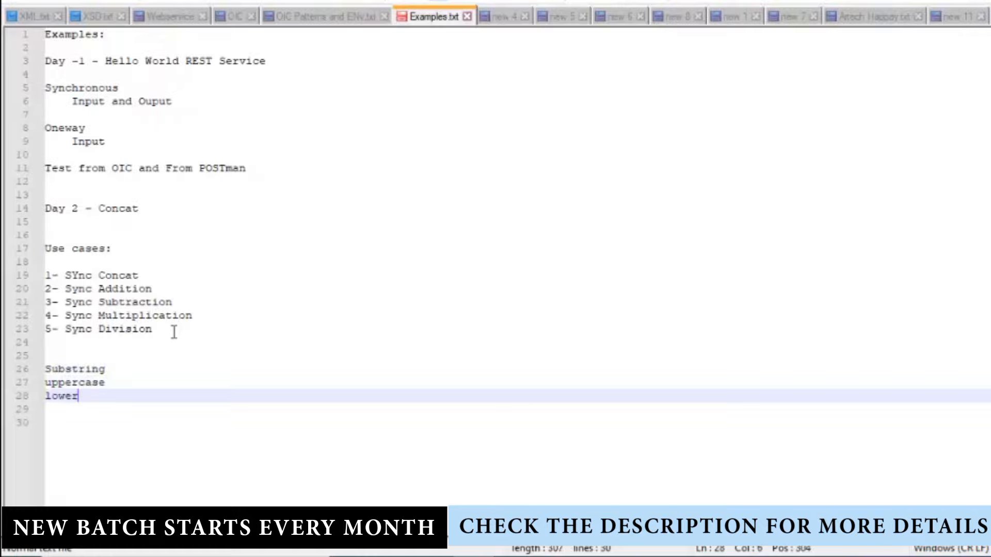
type("case")
key("Return")
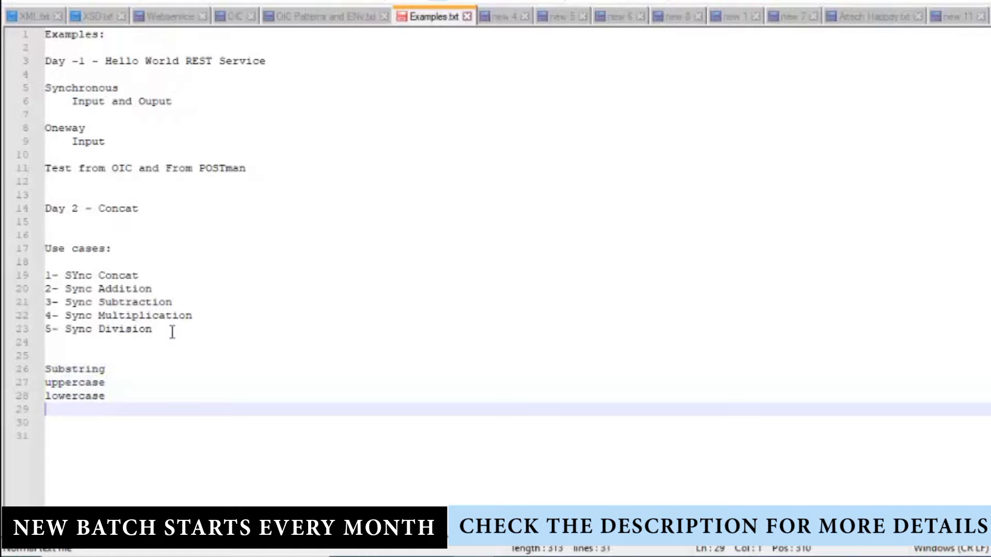
Step: Add stringlength and contains as separate entries under lowercase in Examples.txt, followed by blank lines
type("stringlength")
key("Return")
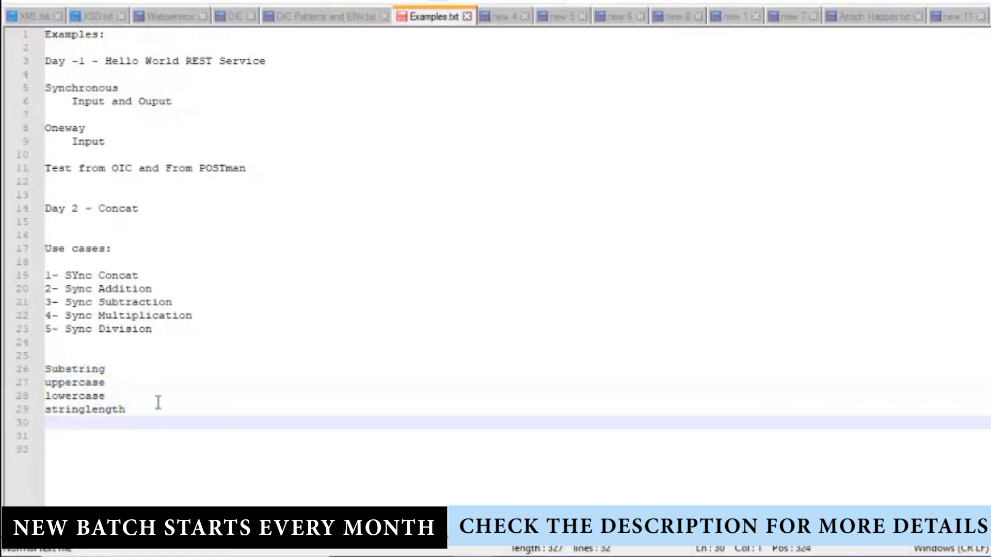
type("cc")
type("ntains")
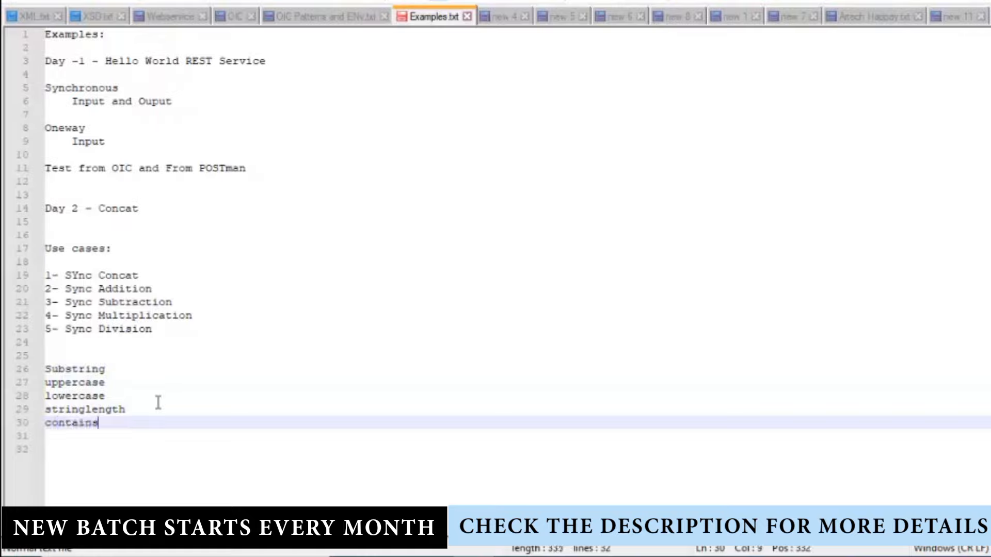
key("Return")
key("Return")
key("Return")
key("Return")
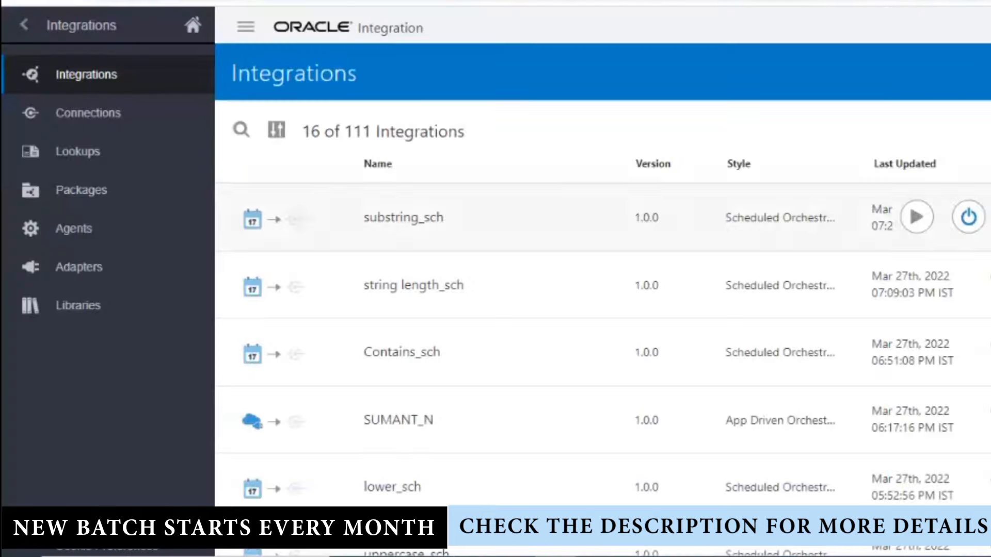
left_click(988, 72)
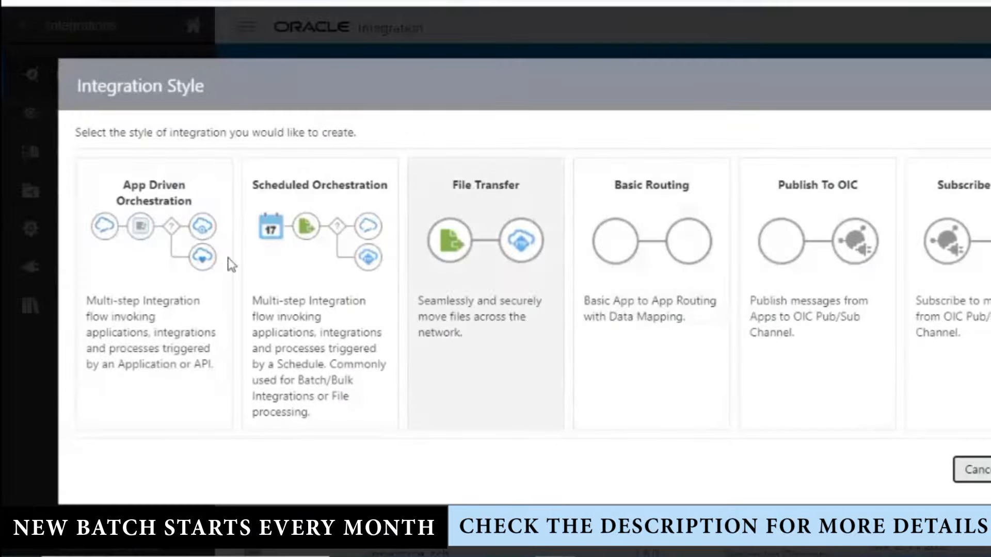
left_click(135, 246)
left_click(988, 468)
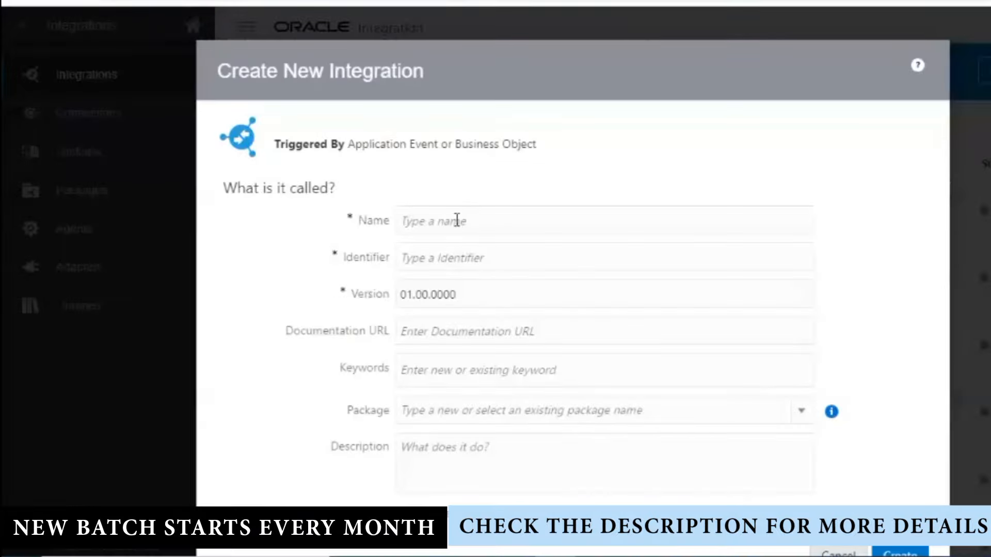
left_click(456, 219)
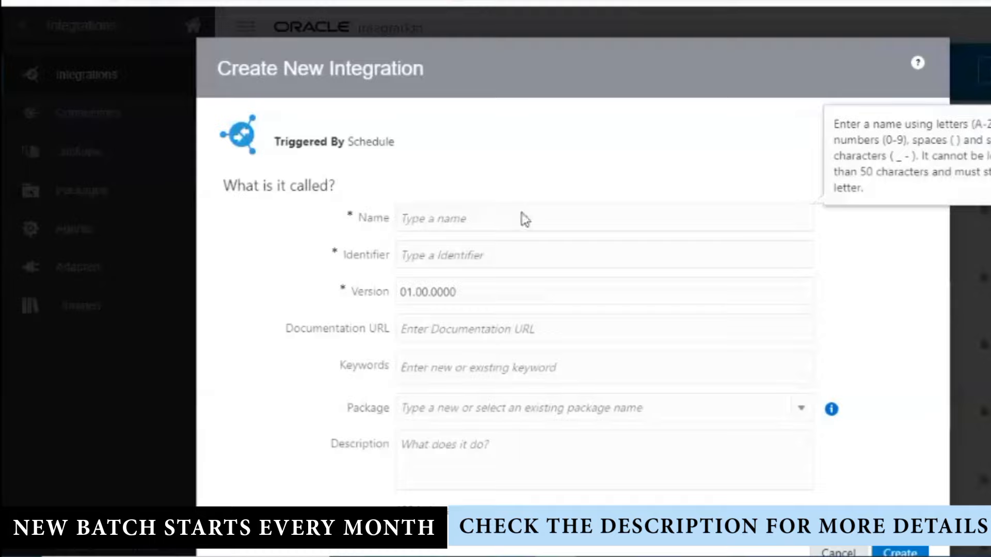
Step: Create the scheduled orchestration integration with the name INT_Variables
type("INT_")
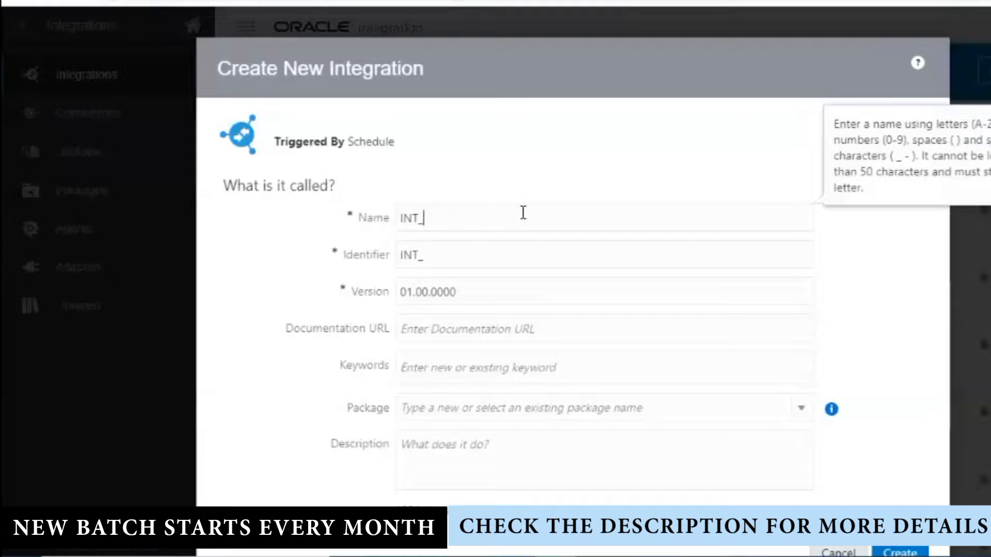
type("Variables")
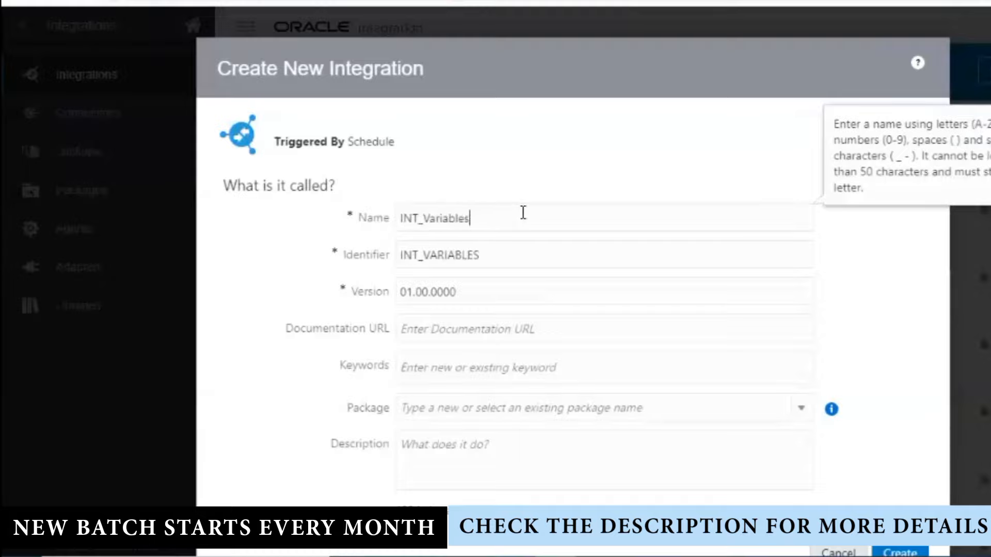
left_click(902, 552)
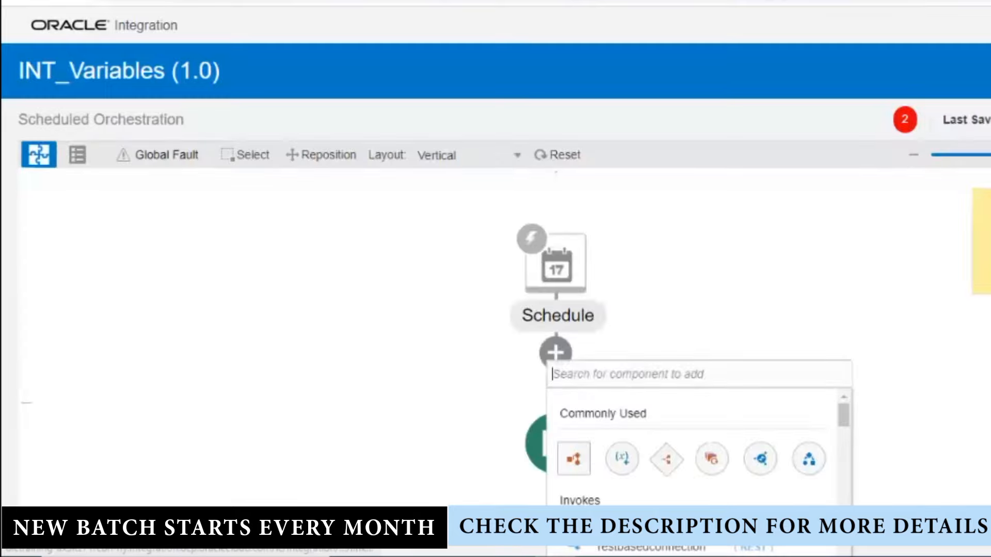
Step: Open the integration's business identifiers for tracking and assign startTime as the primary tracking field
left_click(989, 120)
left_click(987, 145)
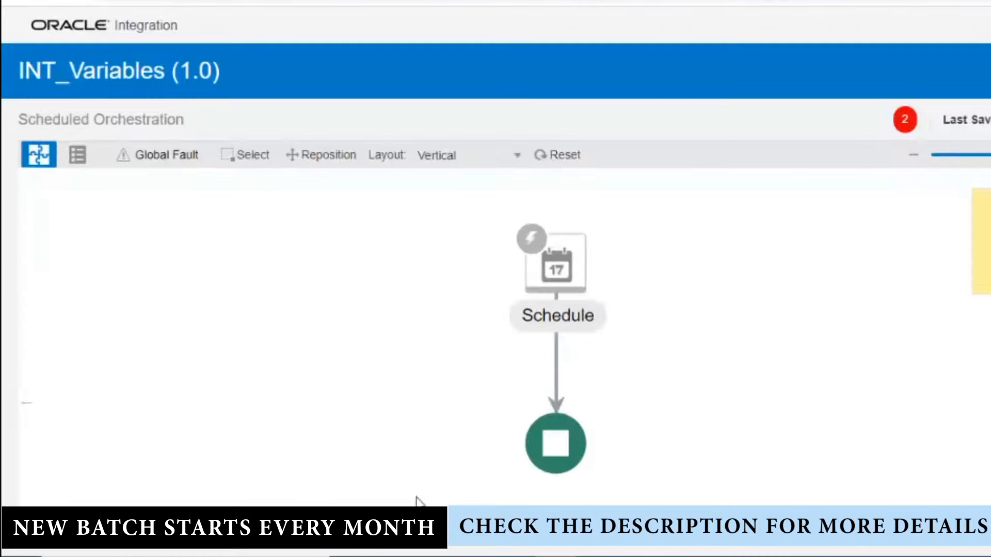
left_click_drag(227, 126, 538, 143)
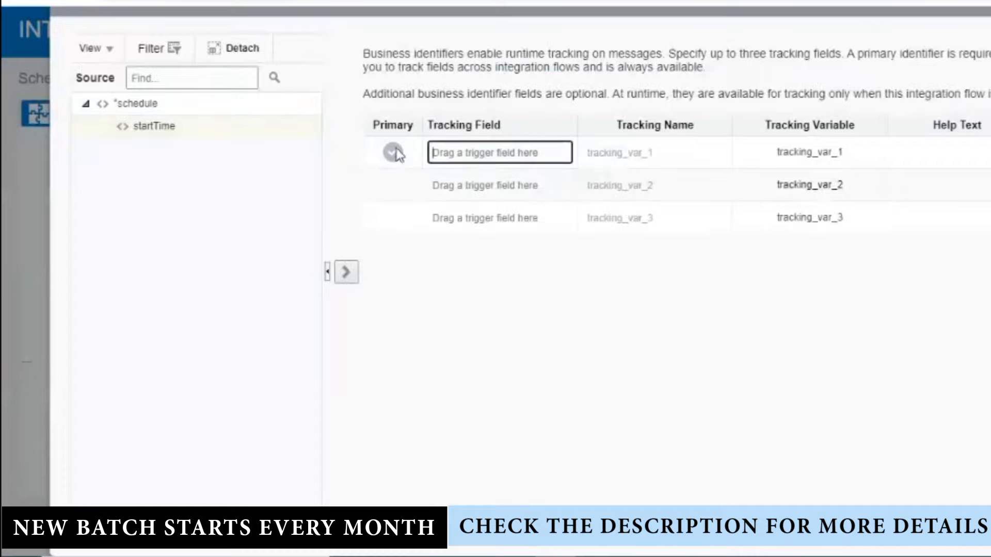
left_click_drag(277, 135, 551, 143)
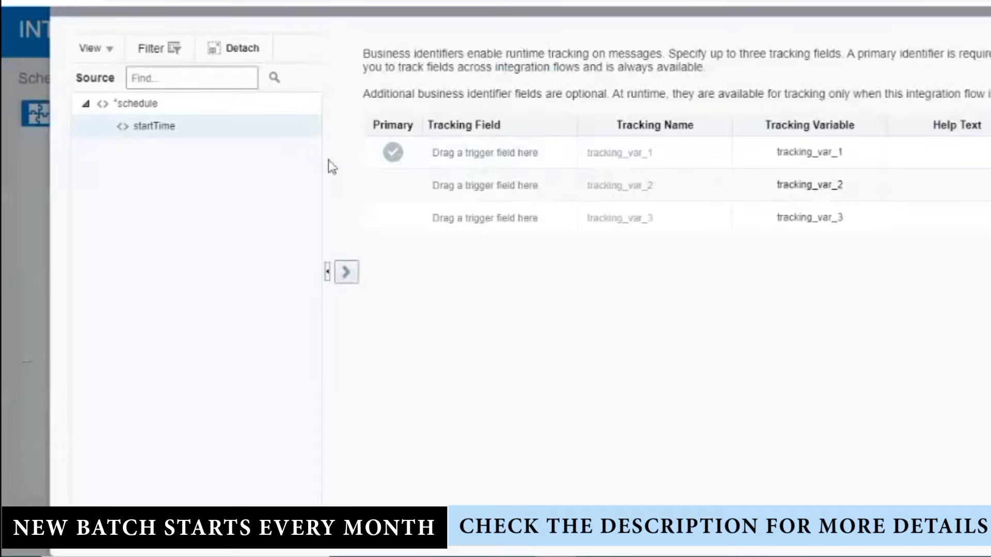
left_click(499, 153)
left_click(346, 272)
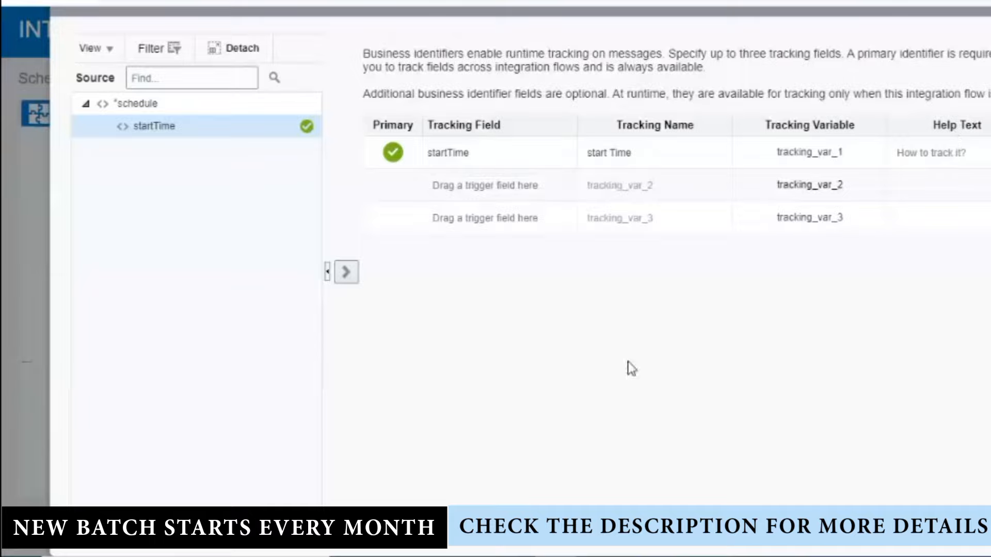
Step: Try to assign startTime to the second tracking field as well
left_click(490, 182)
left_click_drag(199, 132, 498, 178)
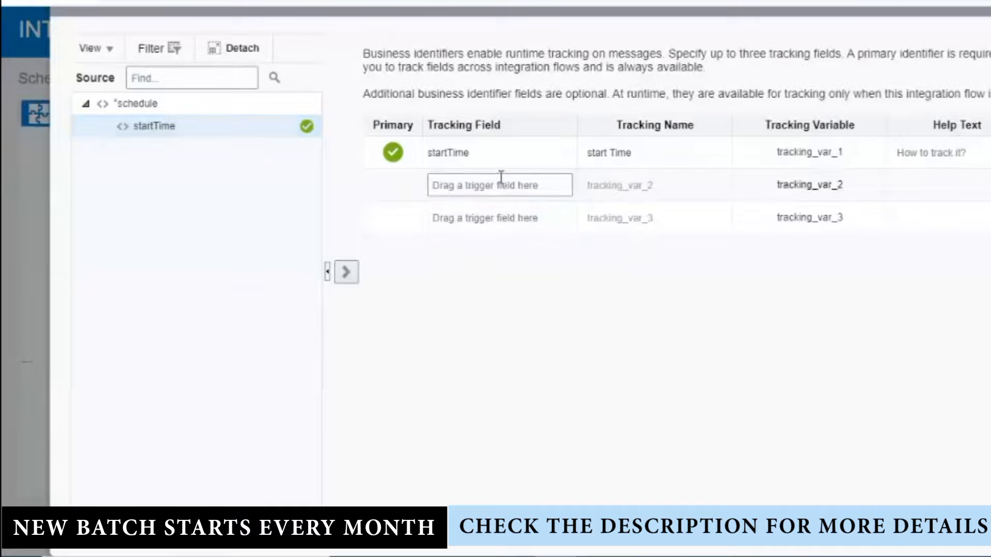
left_click_drag(282, 132, 524, 184)
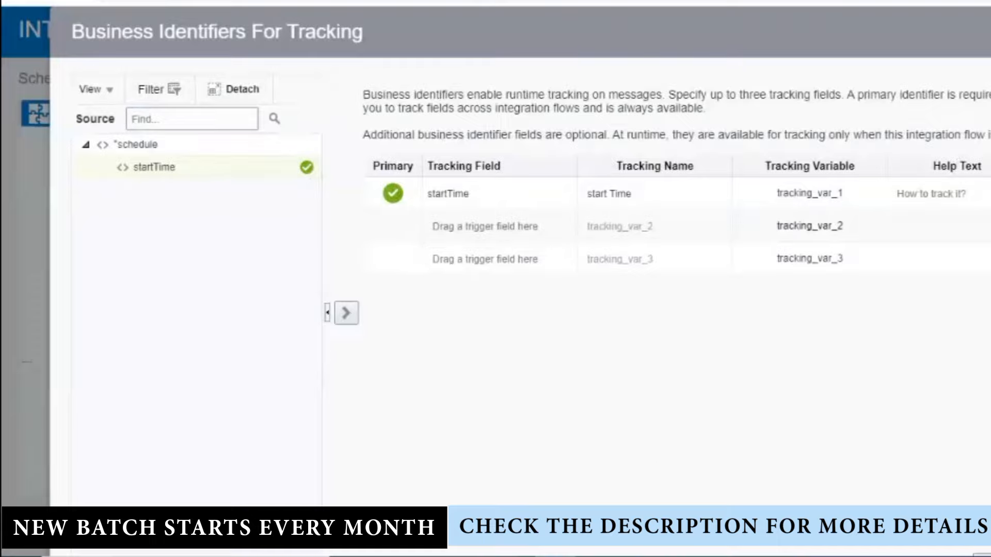
Step: Clear the primary tracking field, assign startTime to it again, and save the tracking settings
left_click(988, 194)
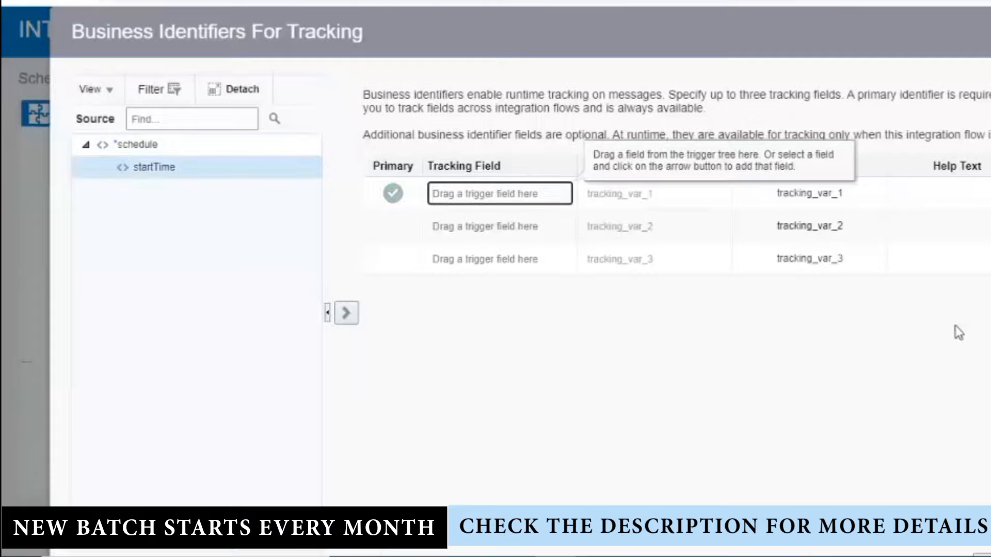
left_click(257, 179)
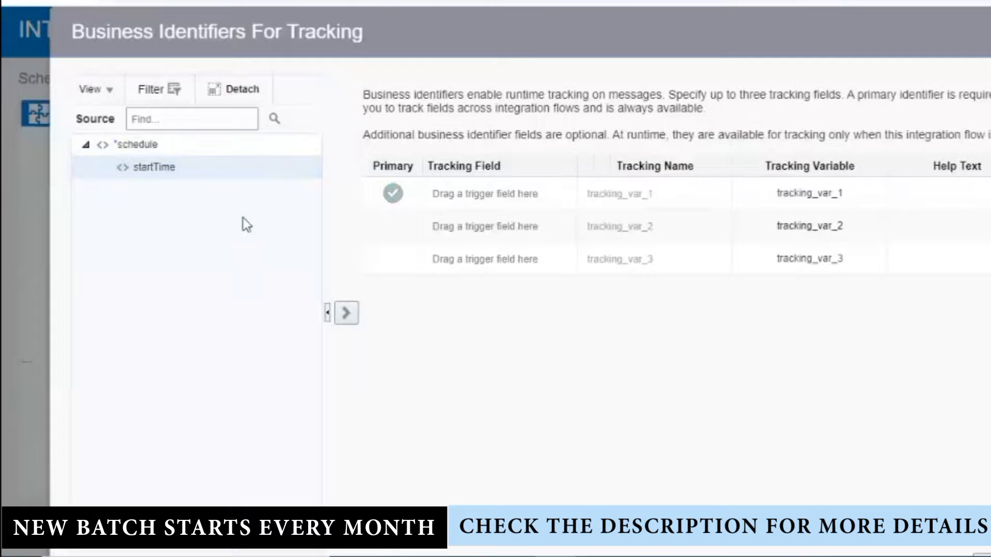
mouse_move(166, 171)
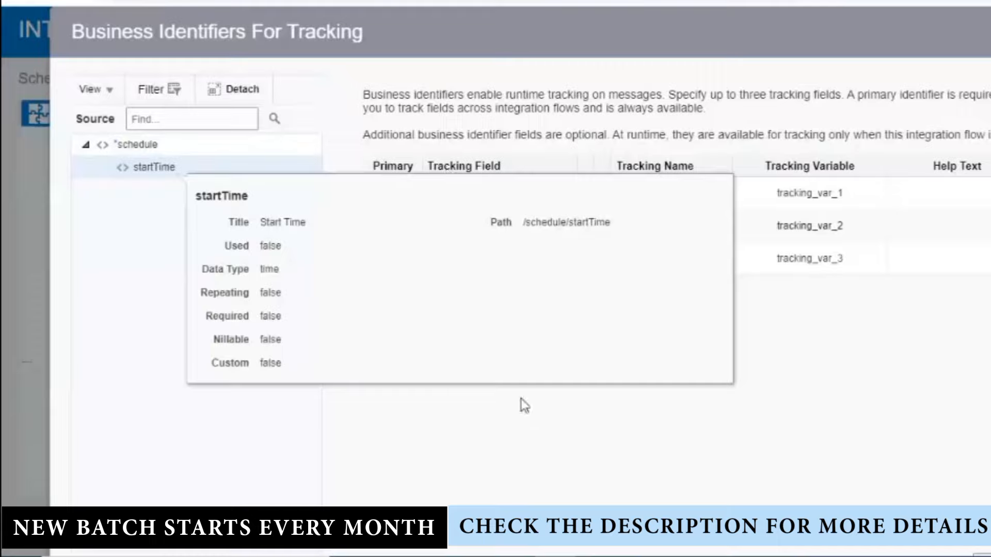
left_click(467, 196)
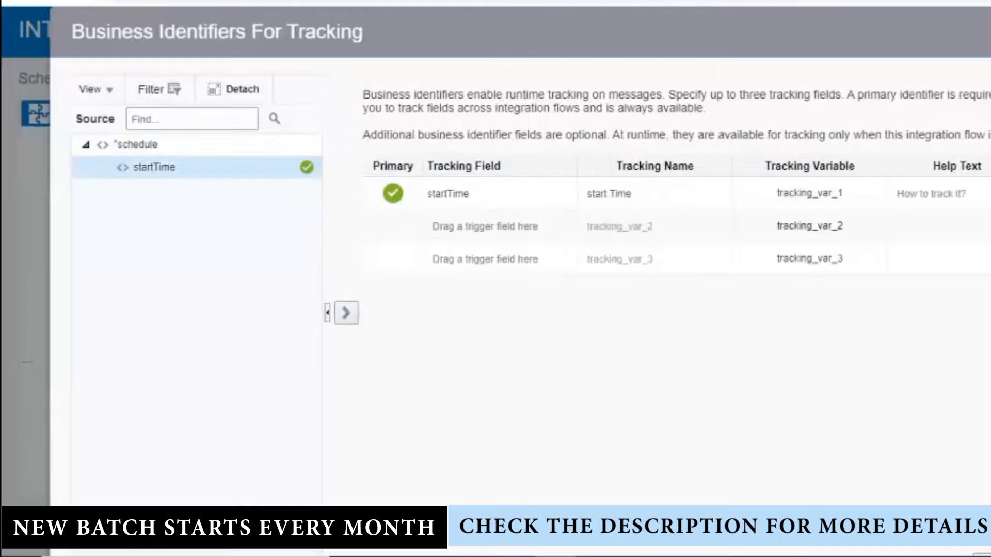
scroll(889, 347, "down", 1)
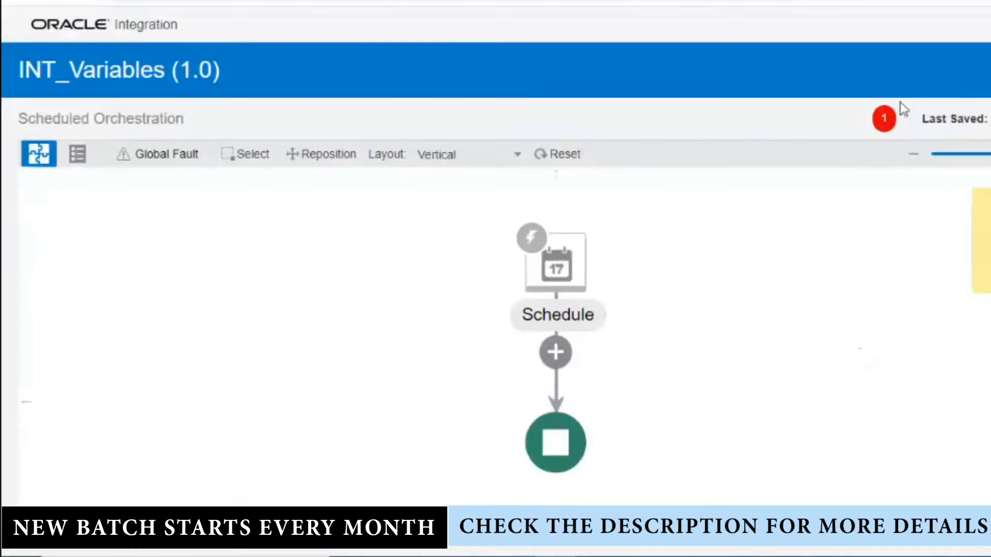
left_click(759, 246)
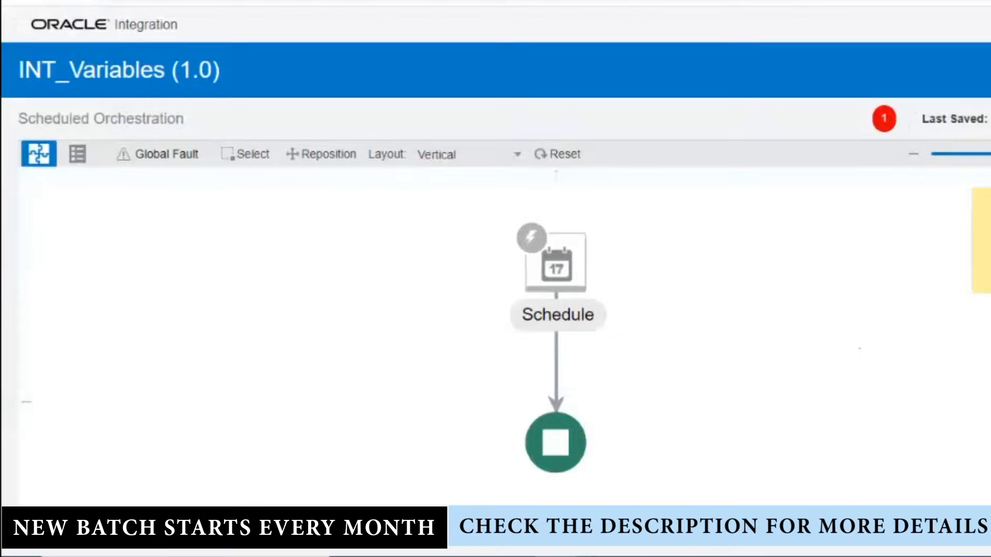
Step: Switch to Examples.txt and add a "2 types" line below the list, followed by Local Variable and Global Variable on separate lines
key("alt+Tab")
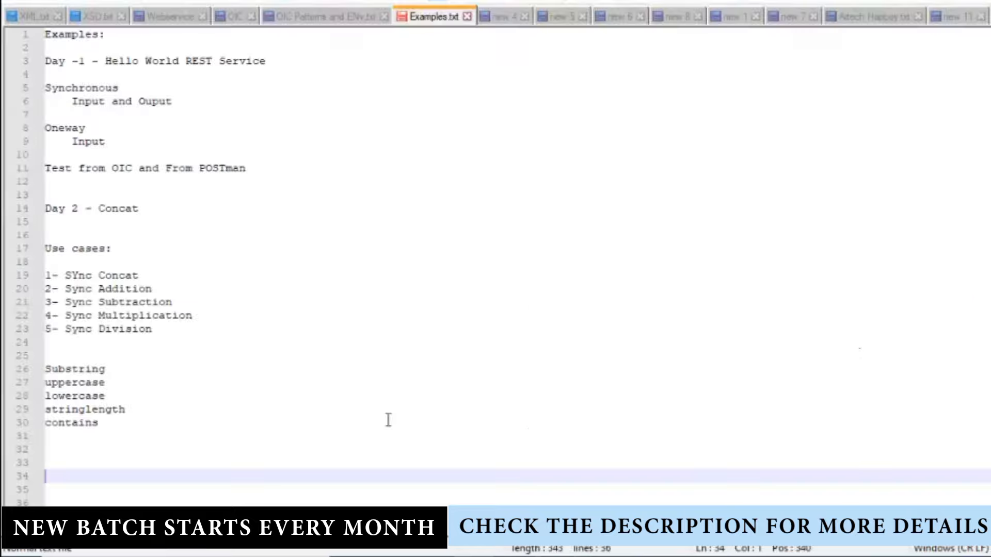
left_click(243, 432)
key("Return")
key("Return")
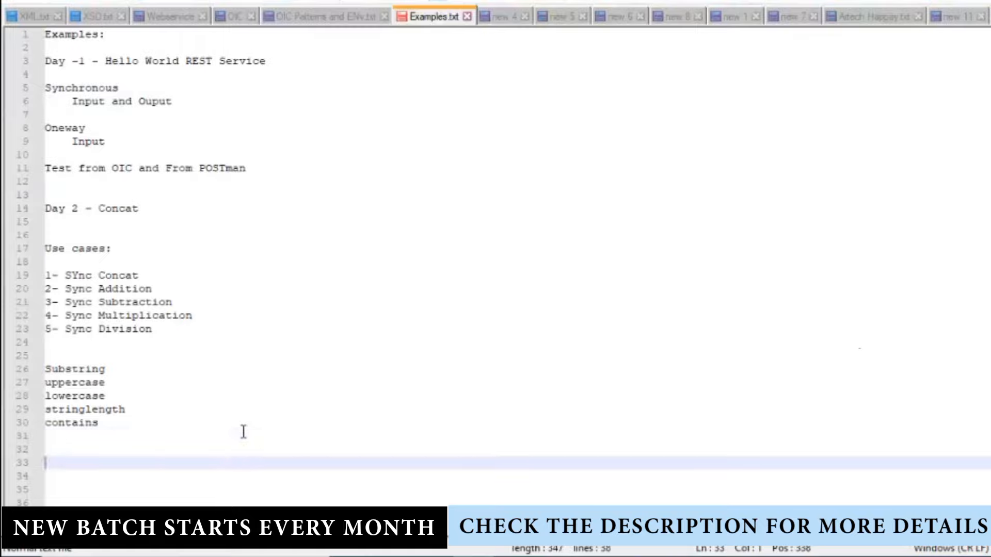
type("2 types")
key("Return")
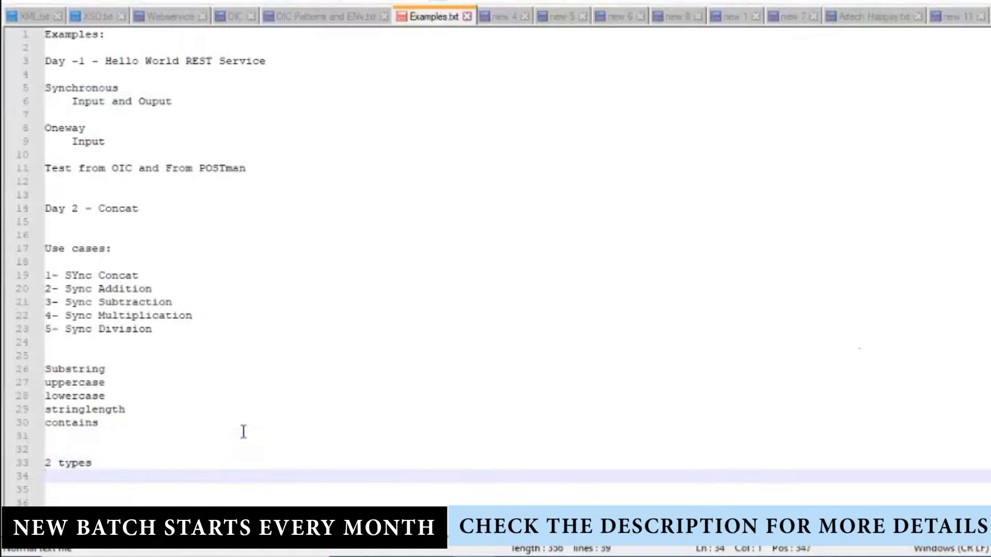
type("Local Variable")
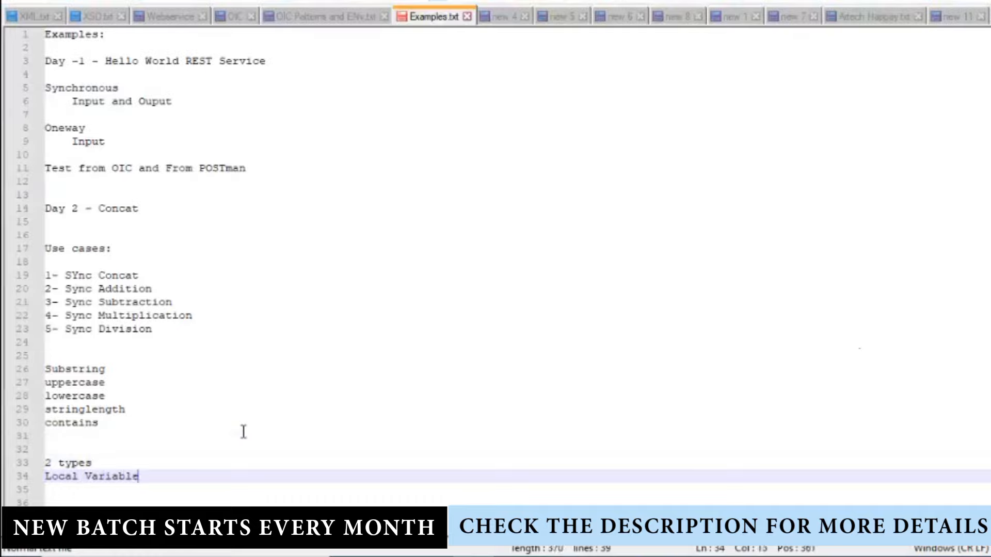
key("Return")
type("Glo")
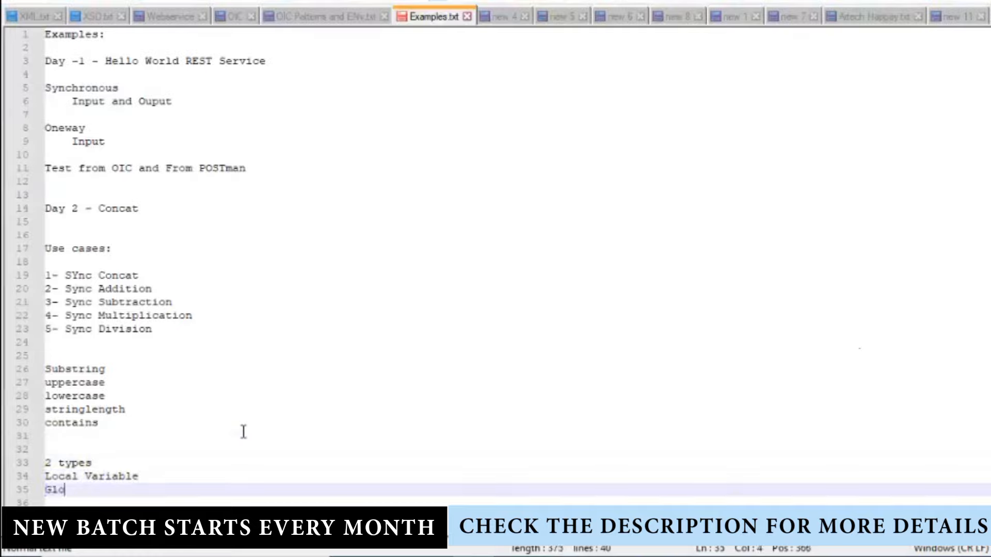
type("bal Variable")
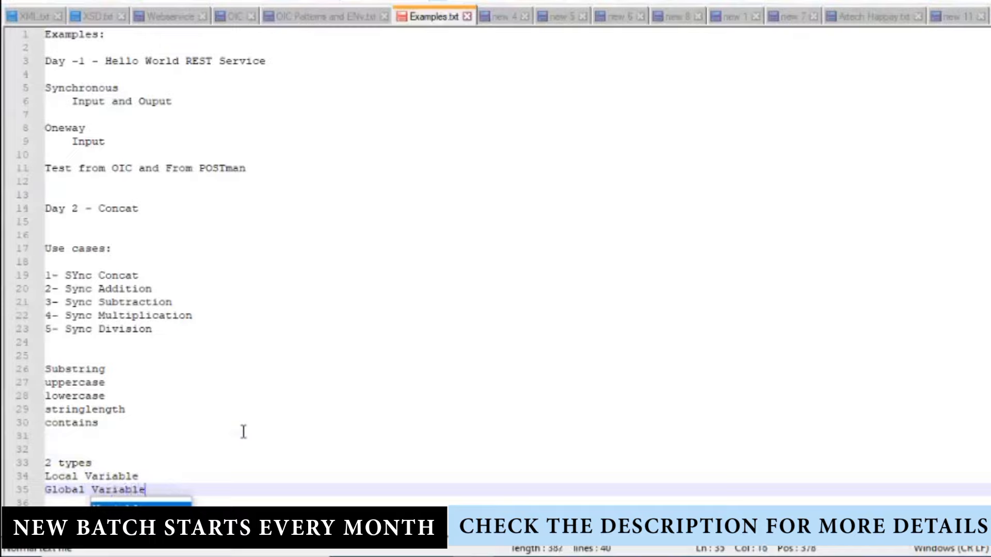
Step: Append a dash after Local Variable in the notes to start its explanation
left_click(157, 473)
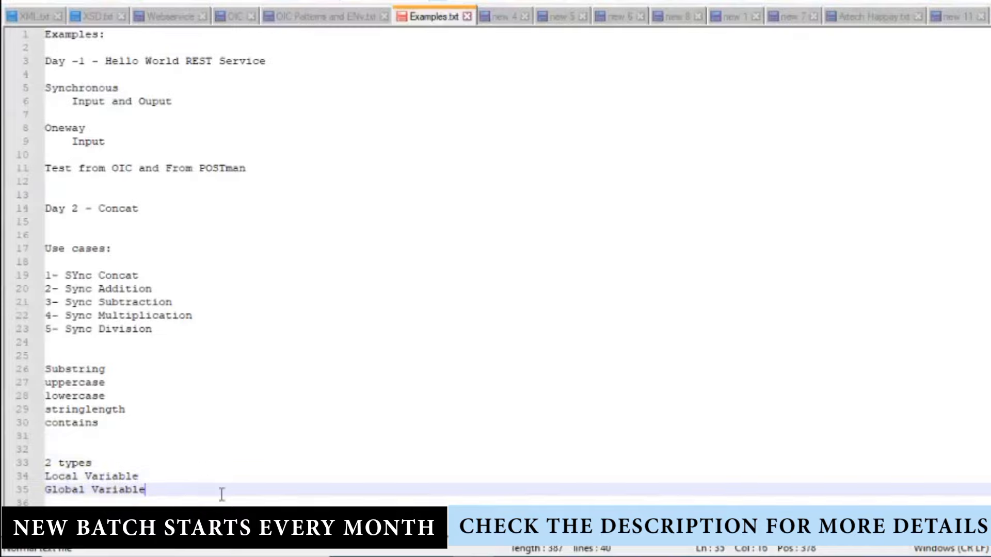
left_click(162, 489)
left_click(160, 475)
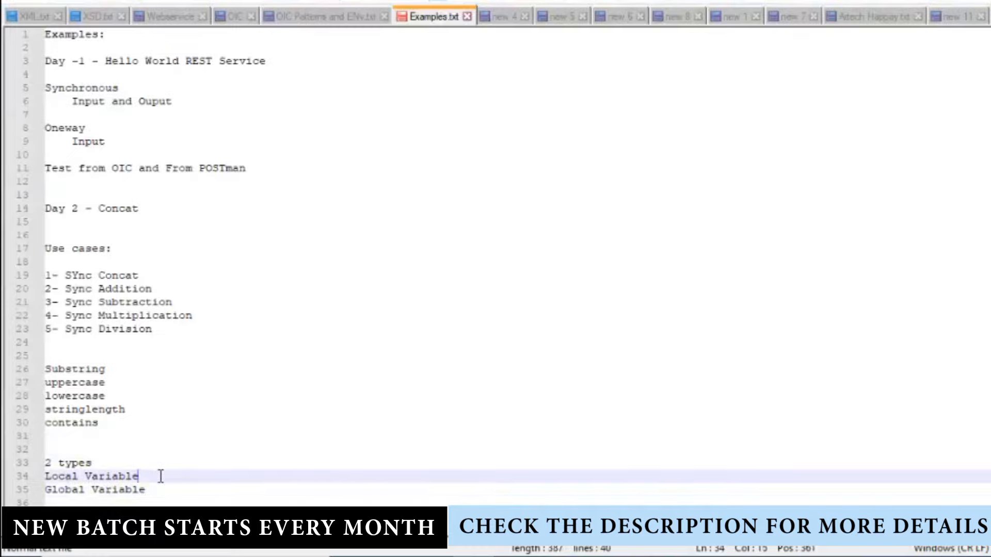
type("-")
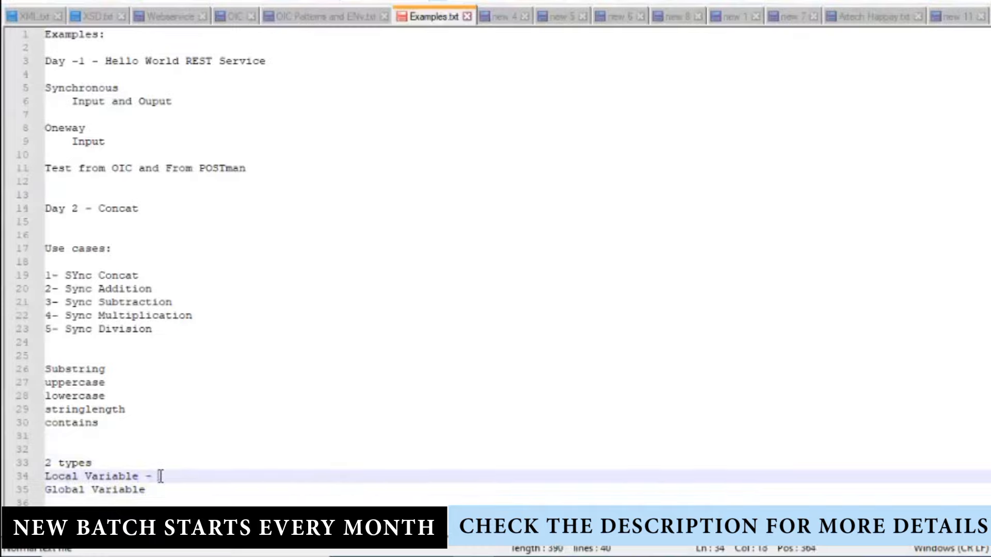
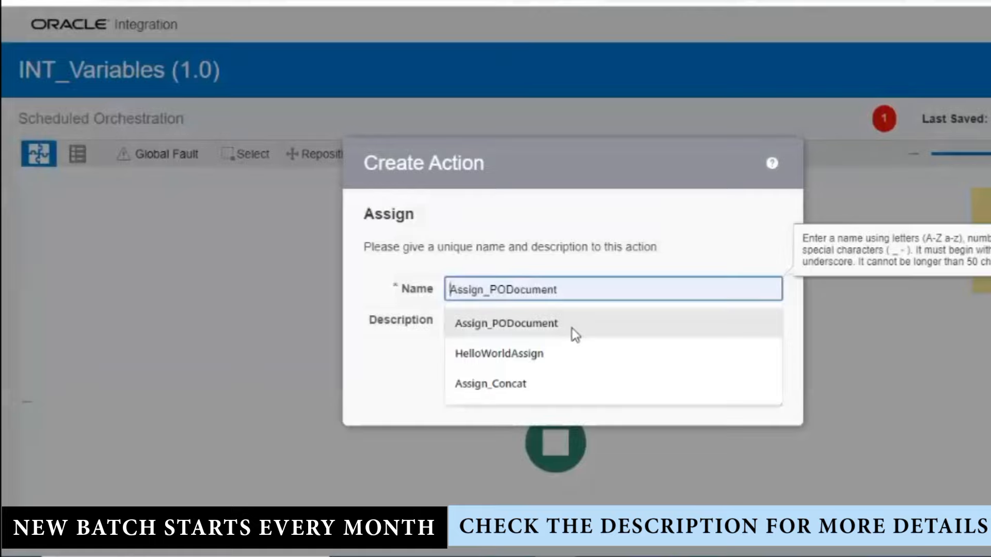
Step: Create the Assign action as GlobalVariable_Assign and name its first variable IntegrationName
type("GlobalVariable_Assign")
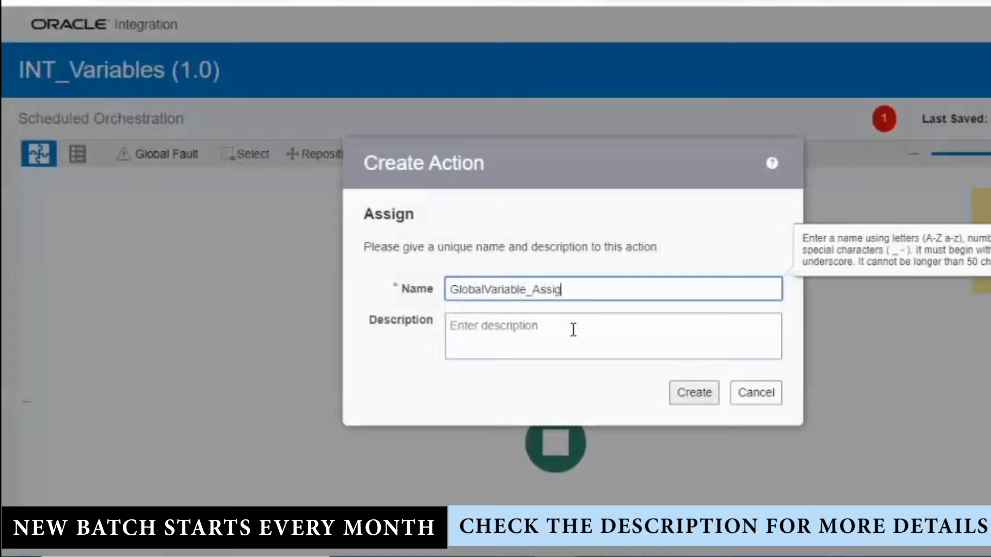
left_click(697, 396)
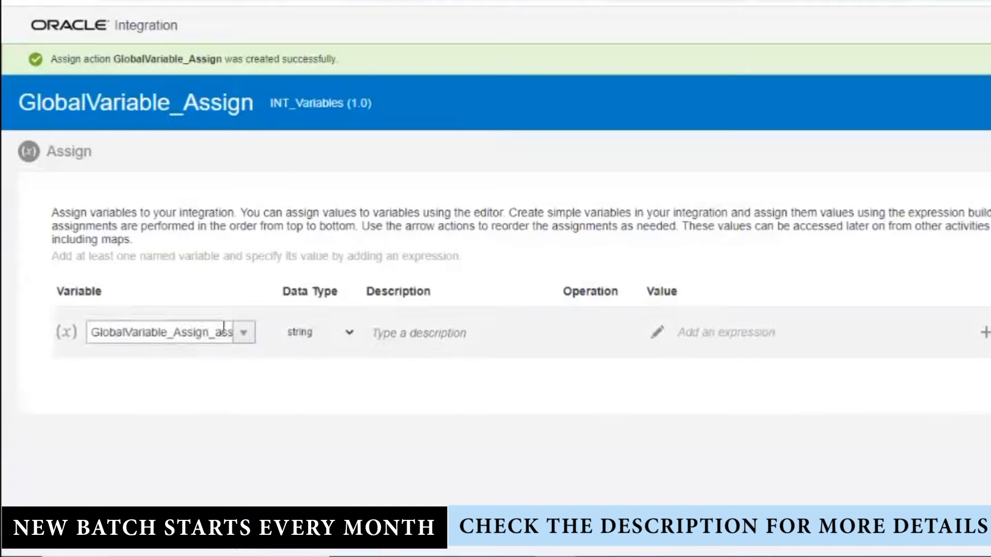
double_click(225, 327)
key("BackSpace")
type("In")
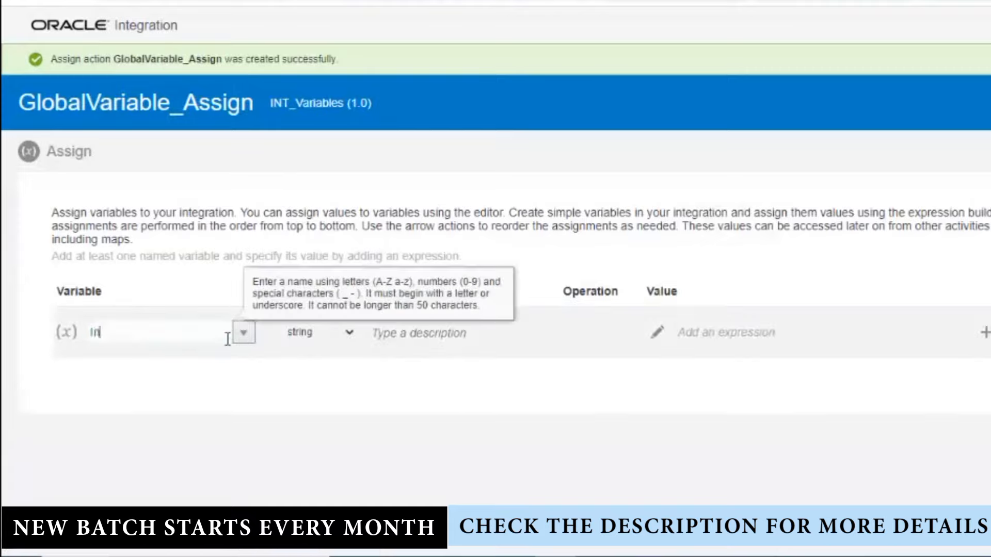
type("tegrationN")
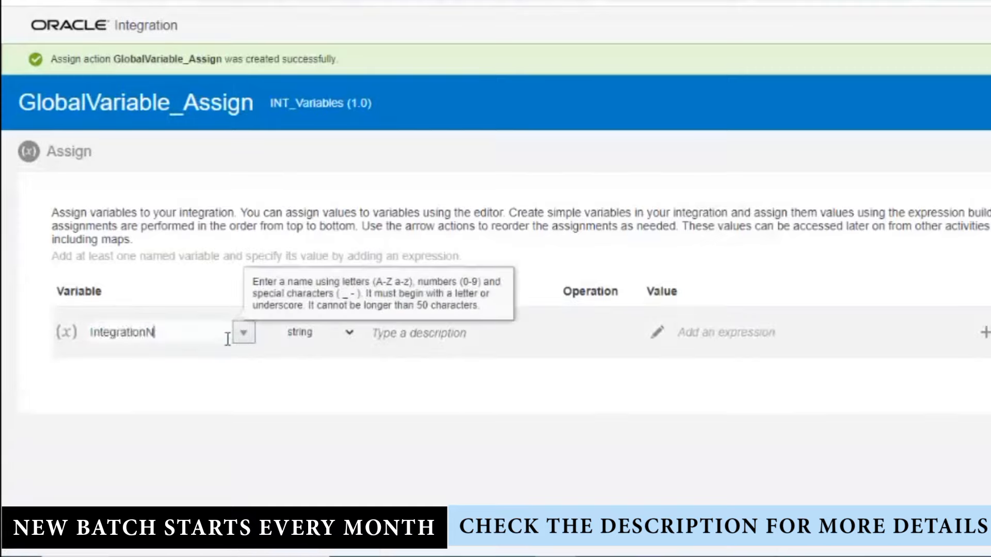
type("ame")
left_click(703, 395)
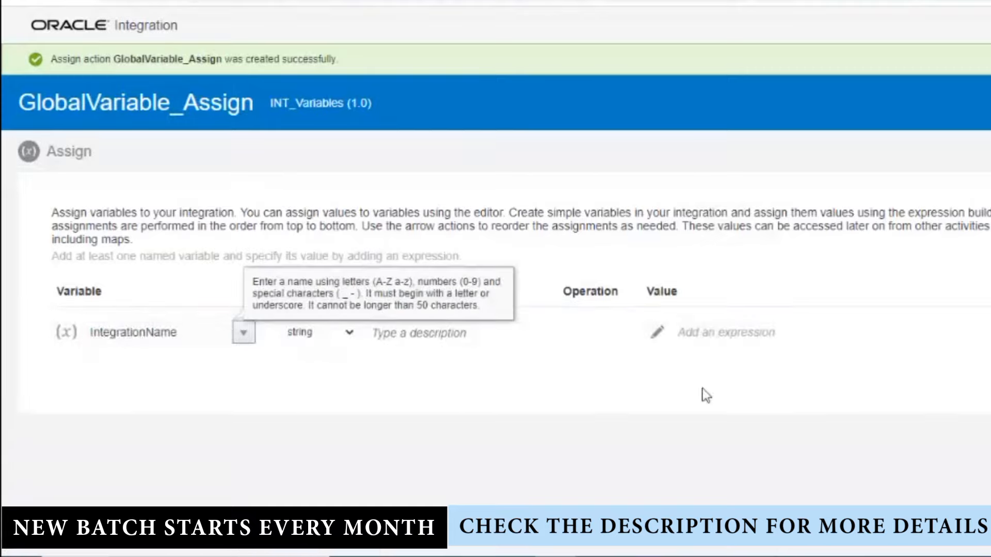
Step: Set the value of IntegrationName to the name element of the integration metadata under $self
left_click(668, 338)
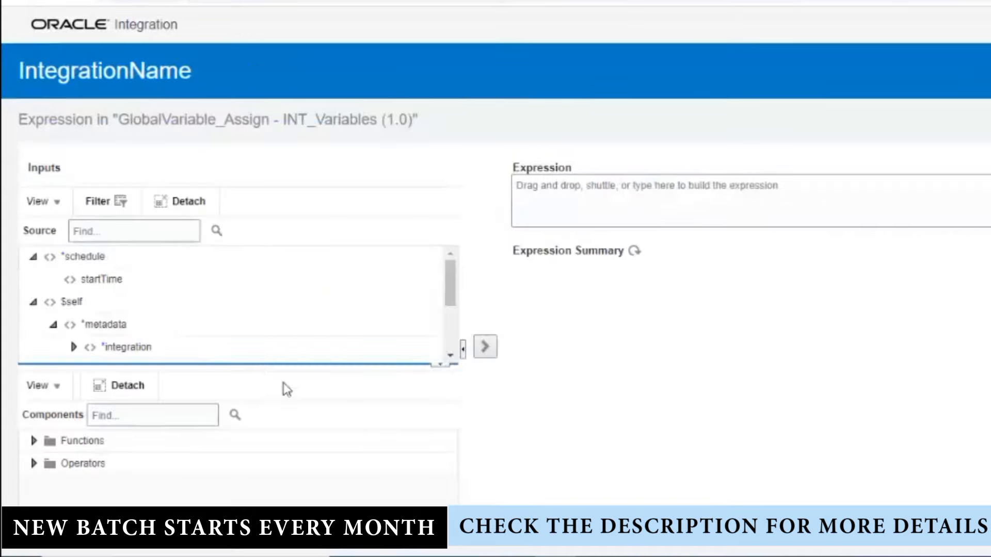
left_click_drag(284, 383, 283, 447)
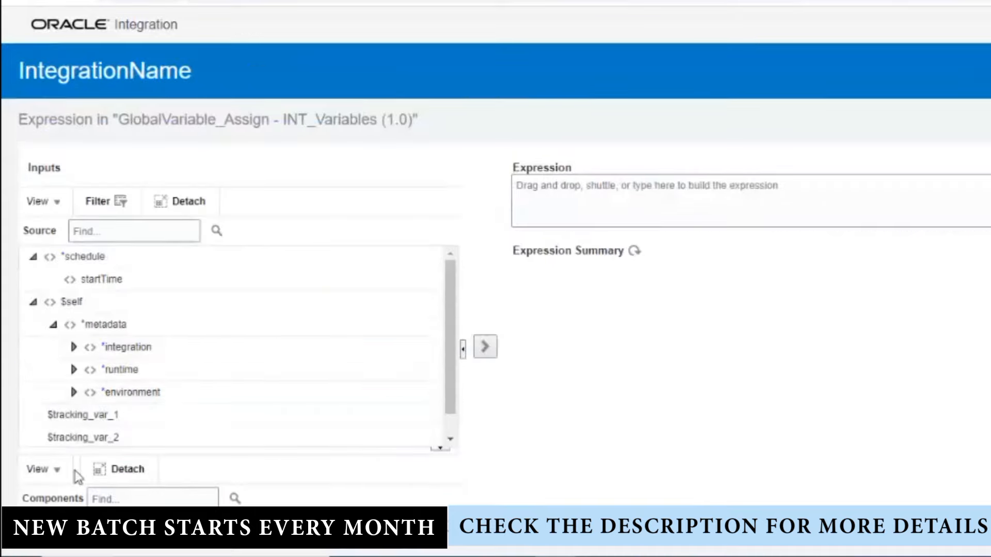
left_click(73, 347)
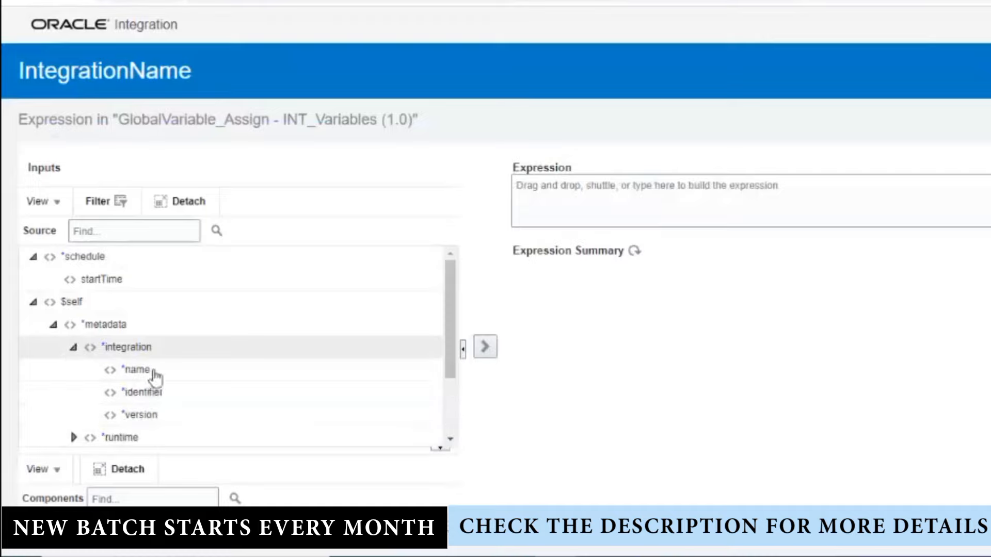
left_click_drag(153, 377, 741, 194)
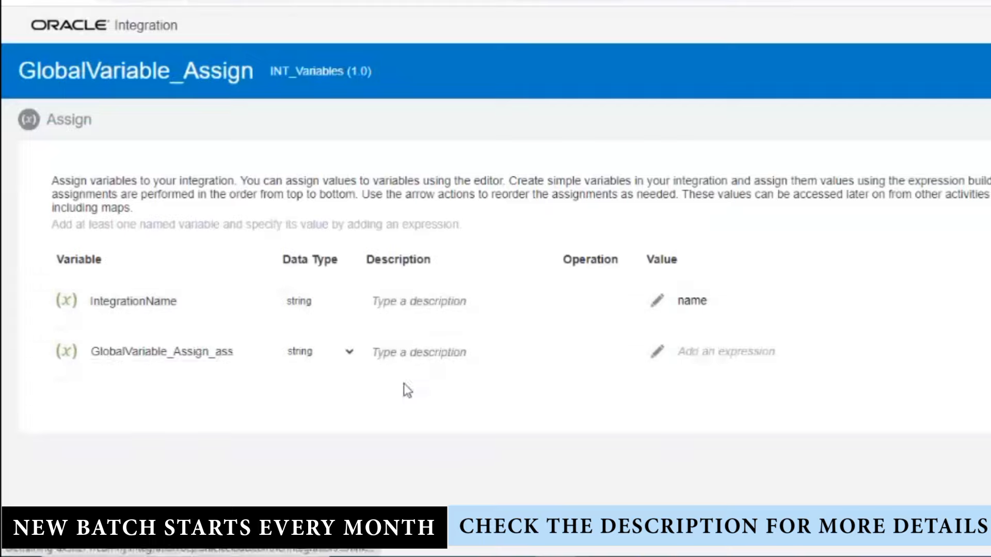
Step: Name the second variable InstanceID and assign it the instance ID from the runtime metadata
double_click(197, 349)
type("InstanceID")
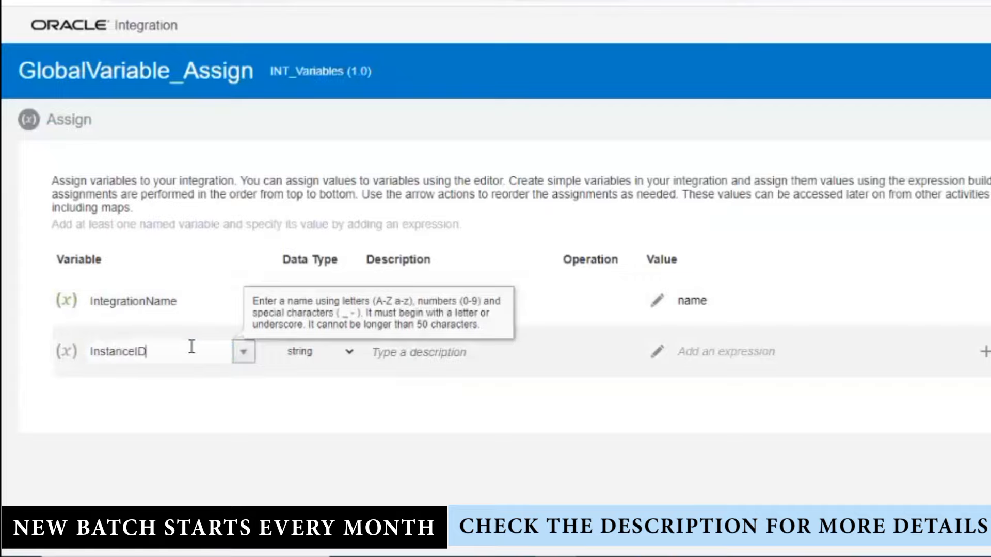
key("Tab")
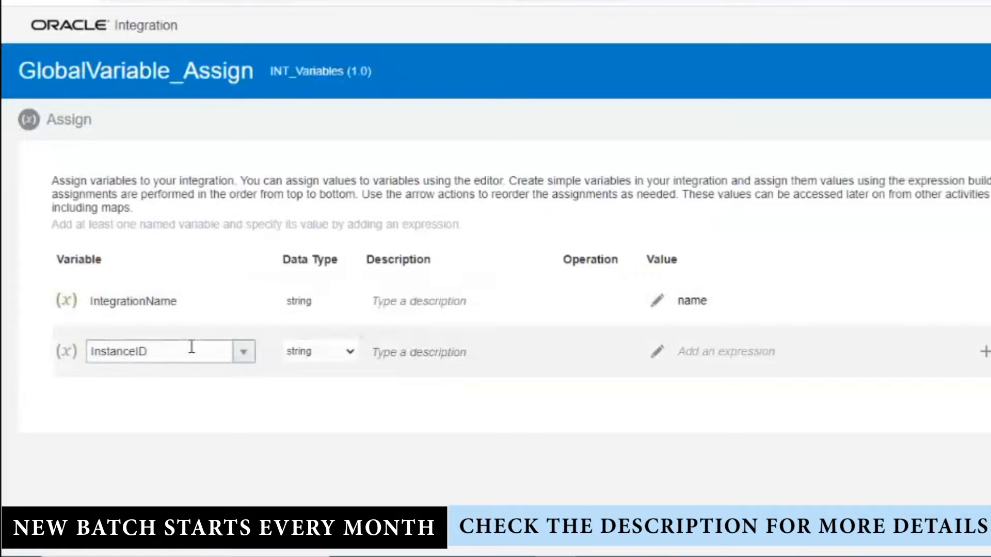
left_click(657, 352)
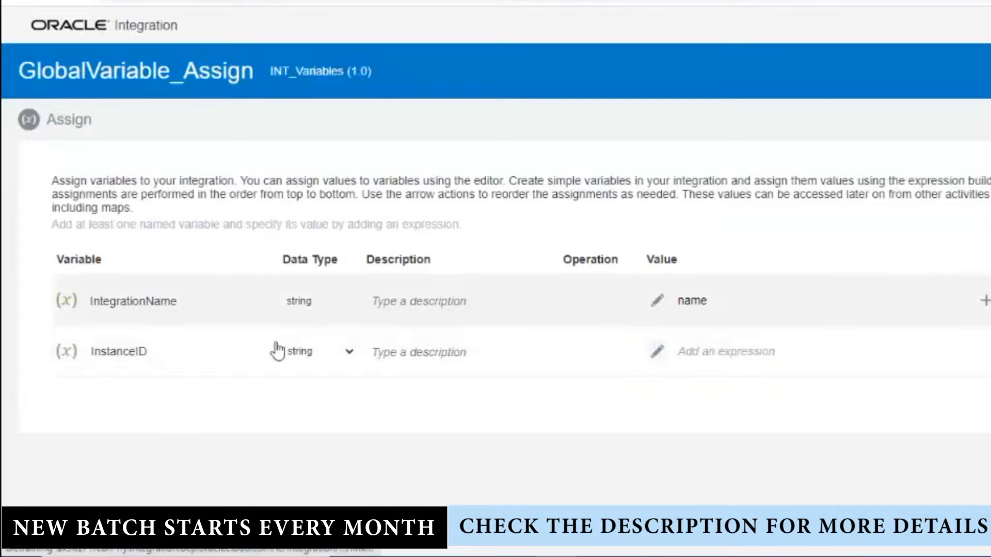
scroll(94, 336, "down", 2)
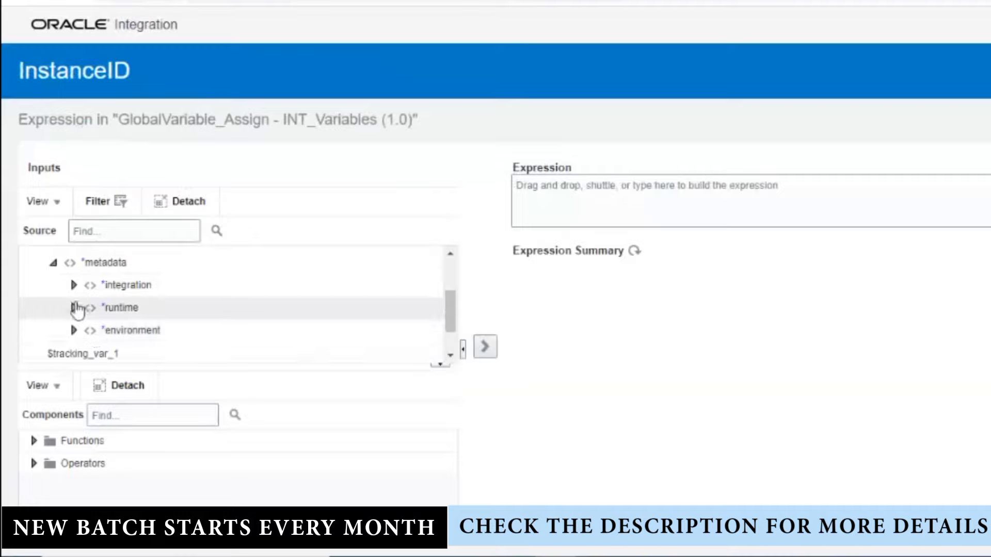
left_click(74, 308)
left_click_drag(176, 338, 770, 191)
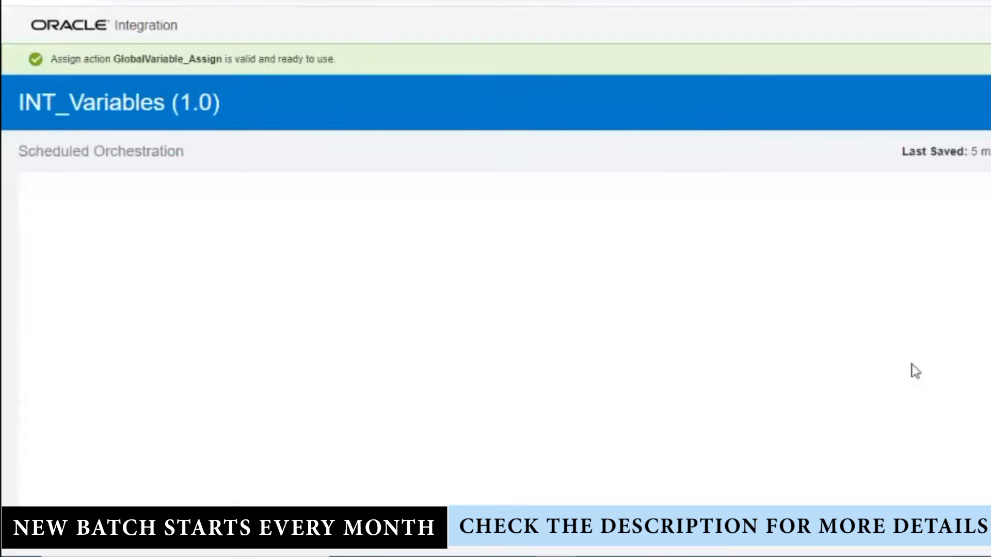
Step: Save and close INT_Variables to return to the list of integrations
scroll(834, 336, "down", 4)
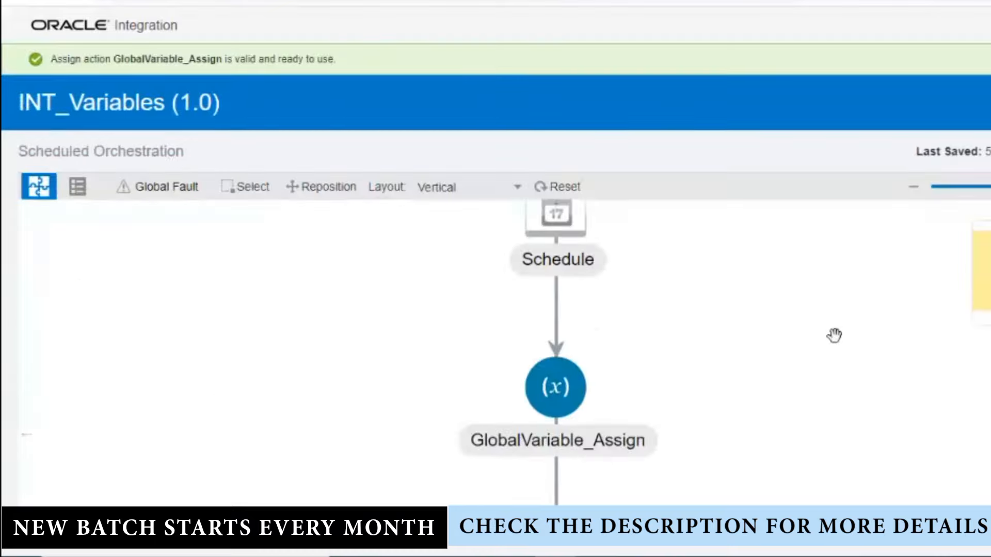
scroll(834, 336, "up", 2)
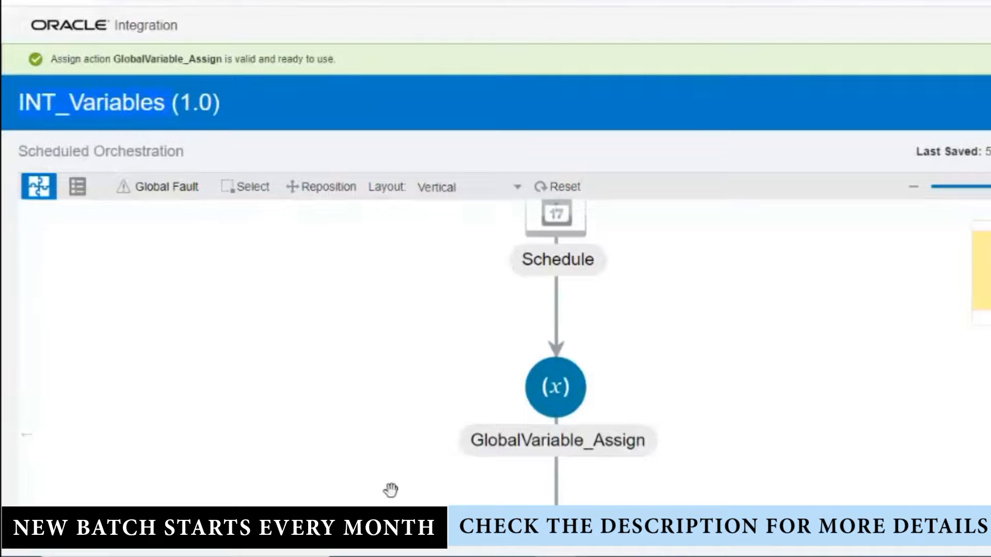
left_click(989, 103)
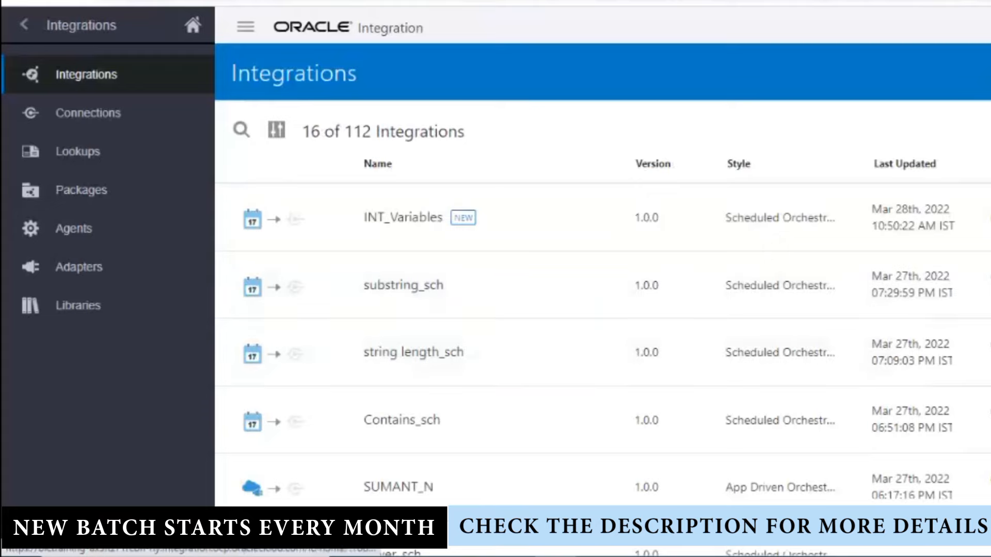
Step: Activate INT_Variables with tracing enabled and the payload included
left_click(967, 216)
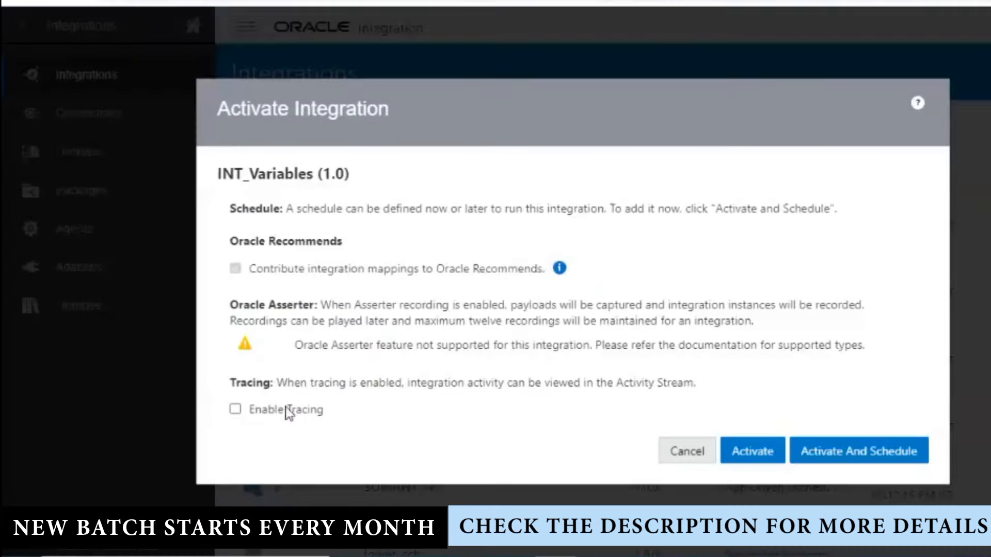
left_click(285, 410)
left_click(251, 435)
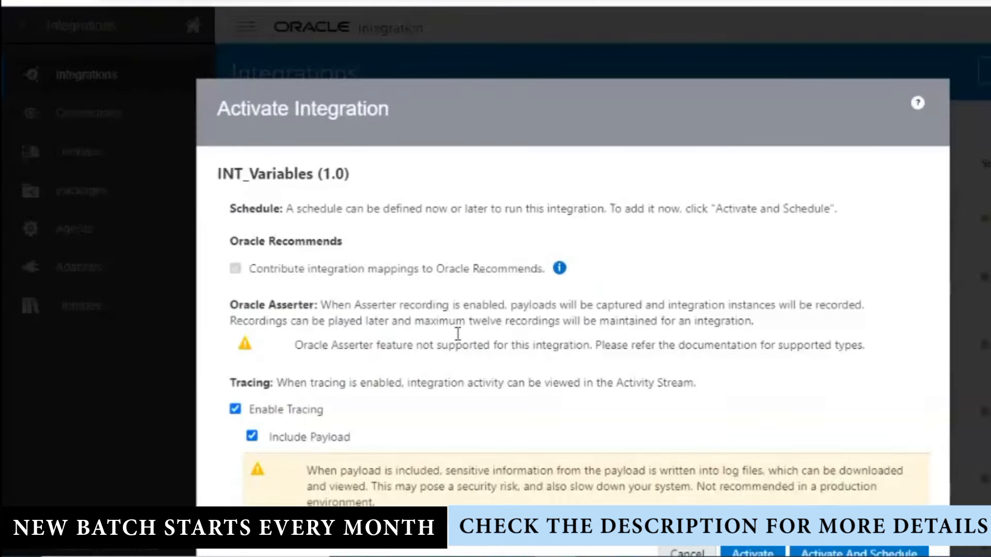
scroll(838, 407, "down", 1)
left_click(825, 528)
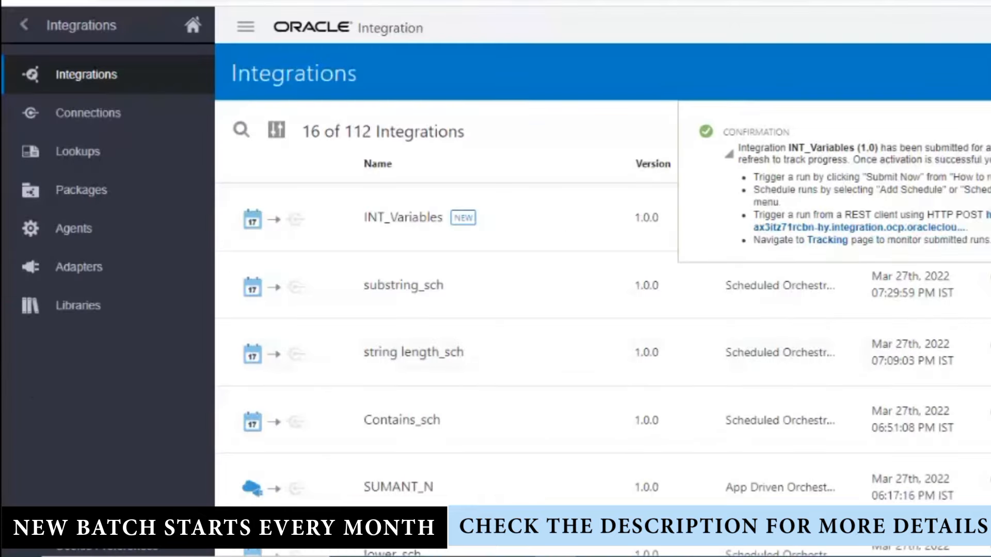
Step: Refresh the status of INT_Variables and submit an ad hoc run of it
left_click(968, 222)
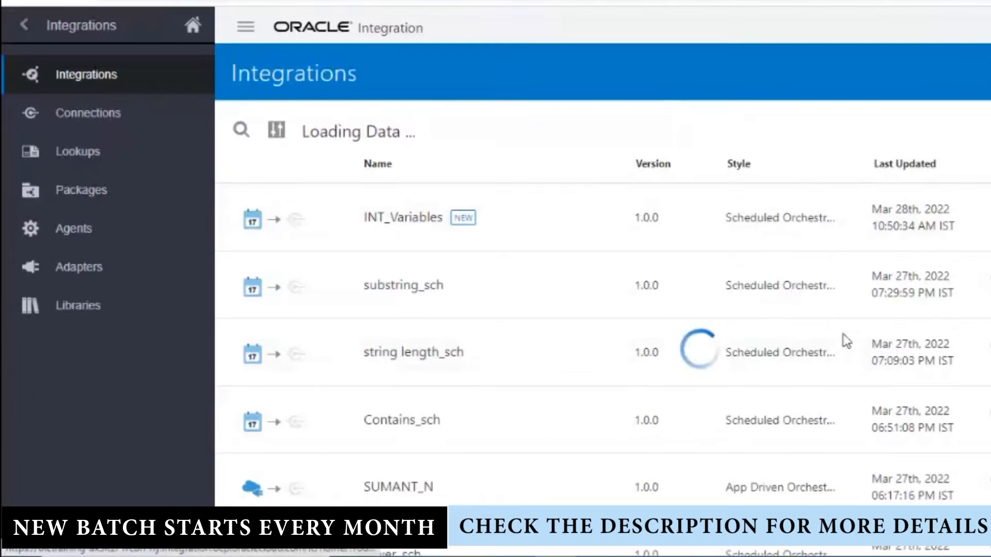
left_click(916, 216)
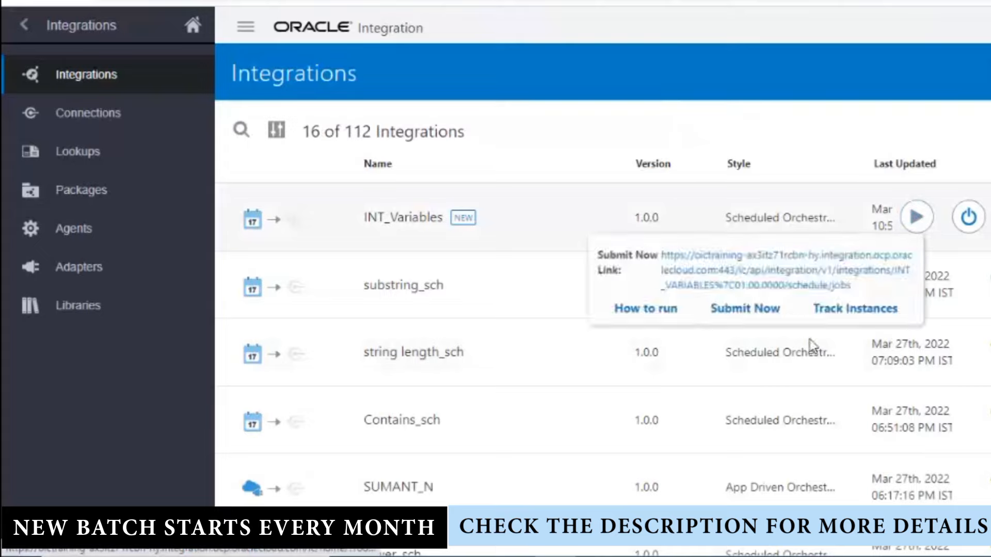
left_click(740, 311)
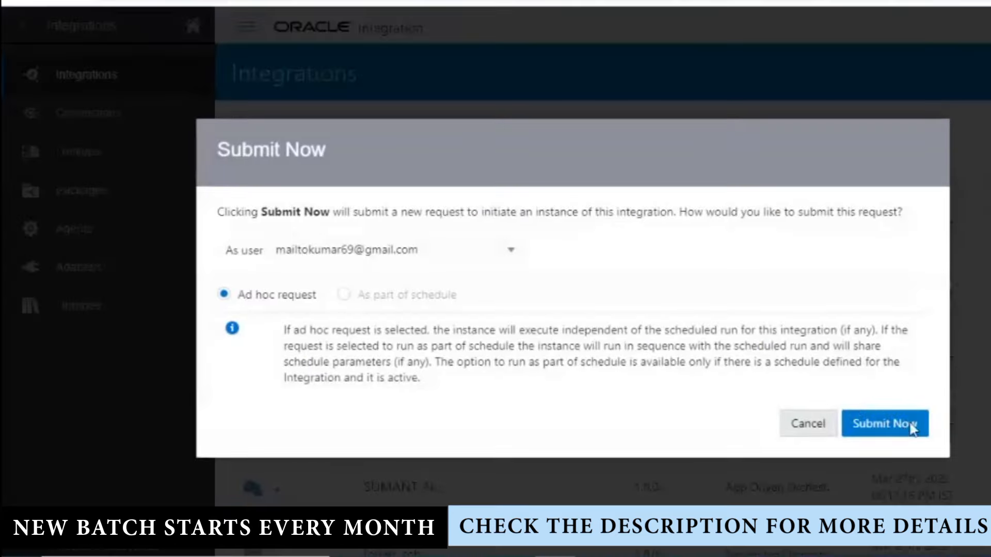
left_click(911, 426)
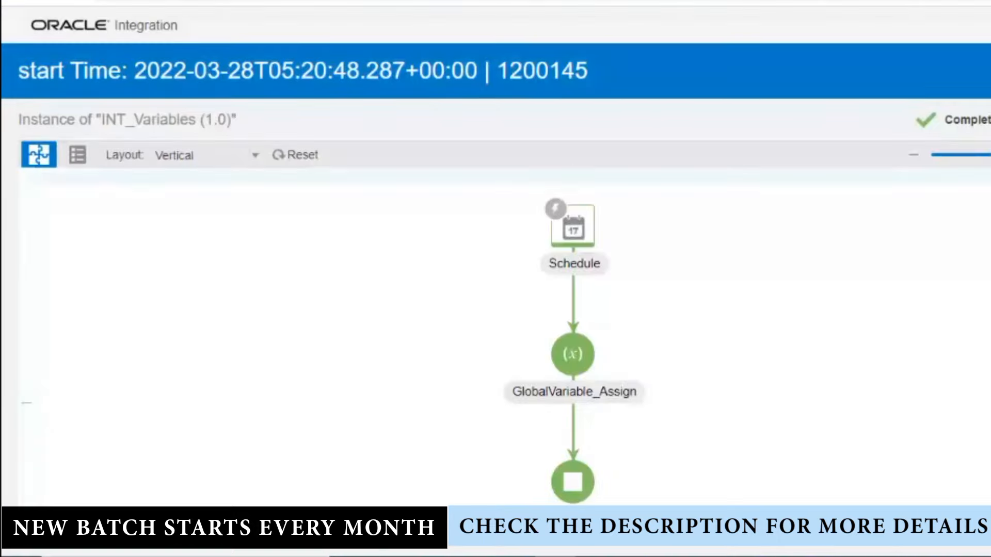
Step: Examine the message received by GlobalVariable_Assign in the activity stream of the INT_Variables run
left_click(990, 119)
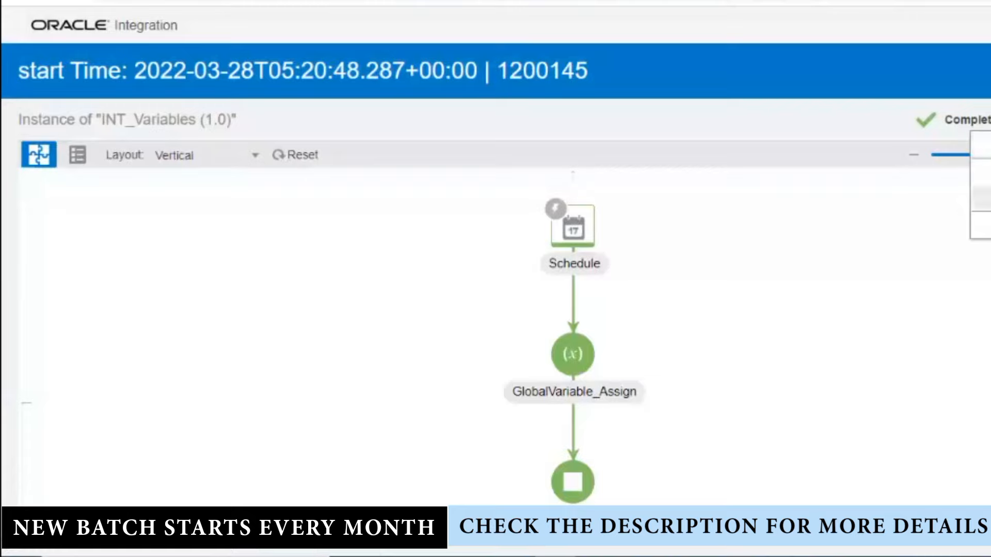
left_click(980, 197)
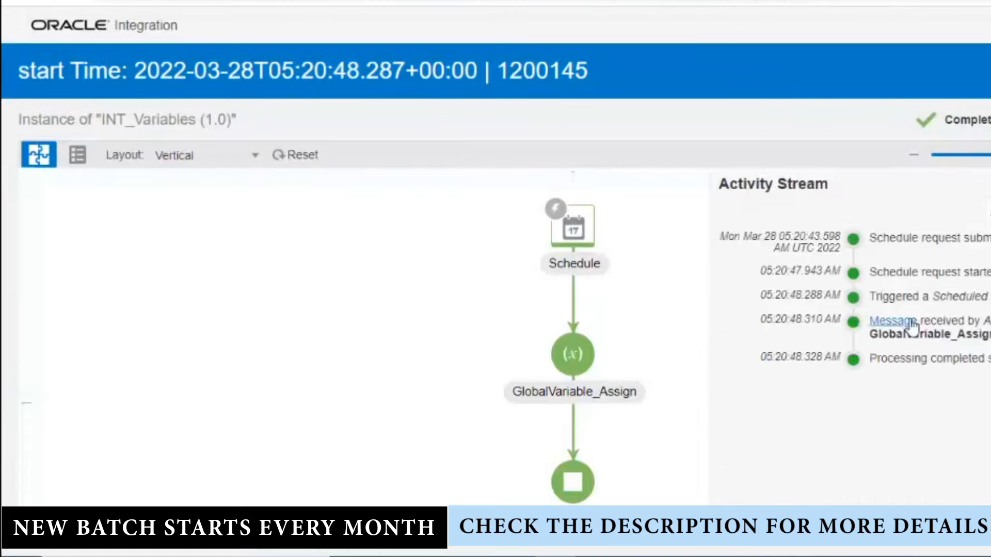
left_click(893, 321)
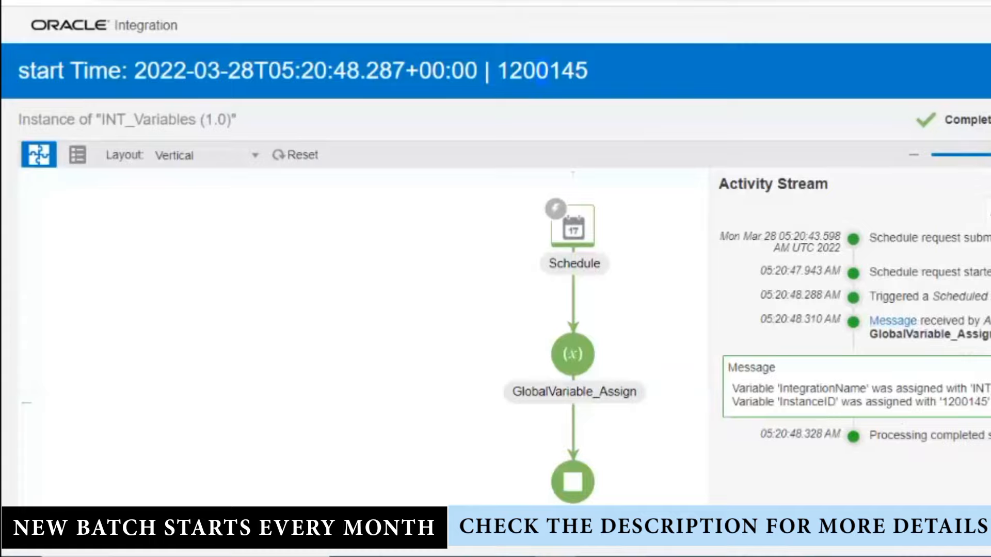
Step: Leave instance tracking, go back to the Integrations list and deactivate INT_Variables
key("alt+Left")
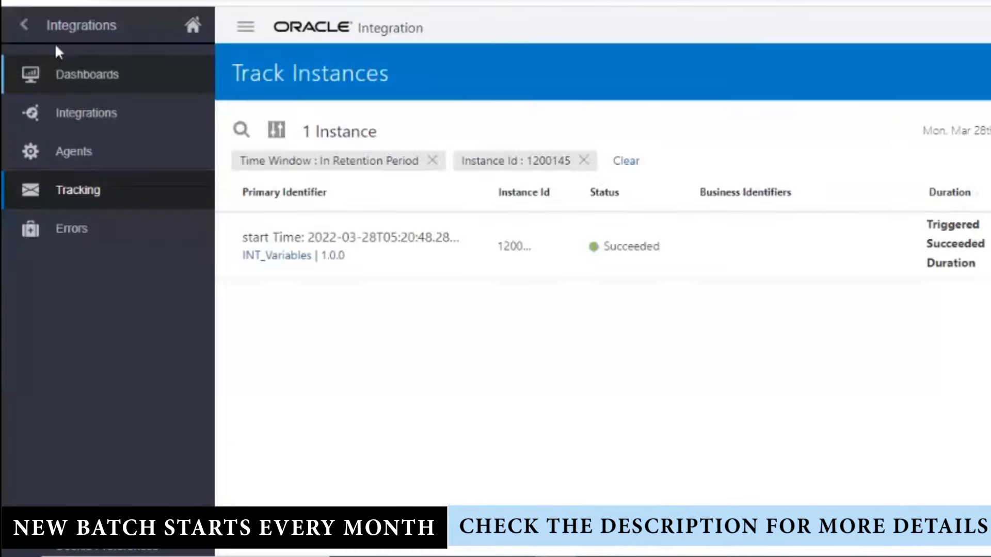
left_click(26, 24)
left_click(21, 22)
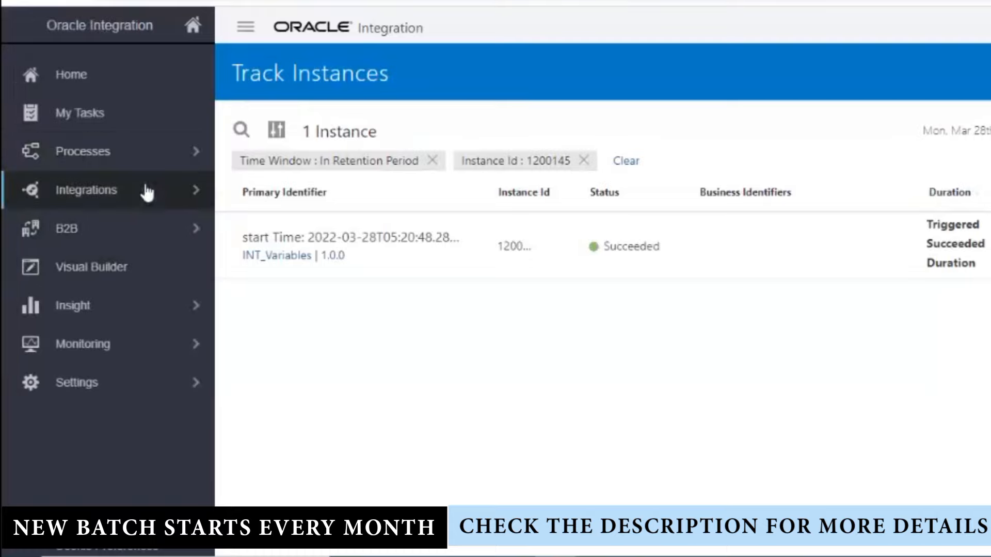
left_click(204, 208)
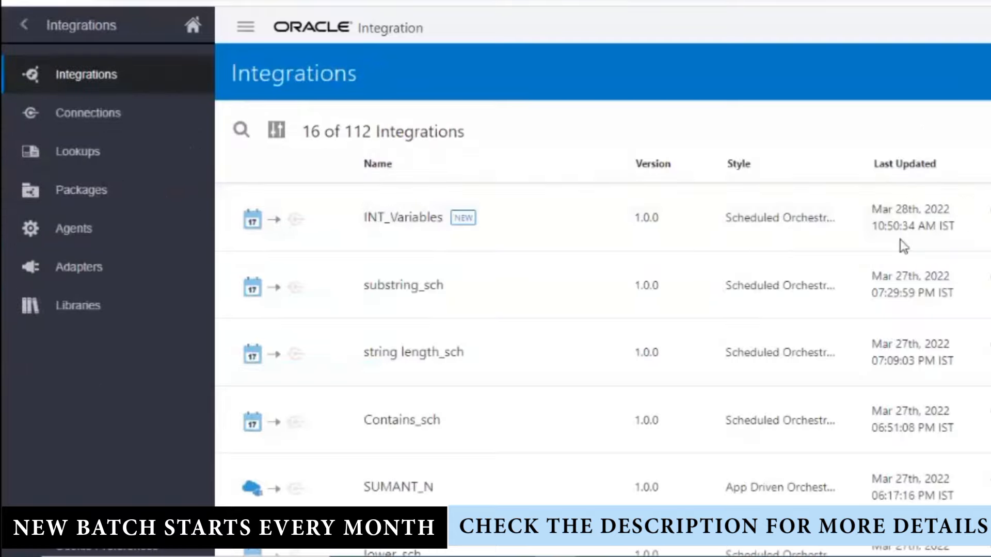
mouse_move(902, 246)
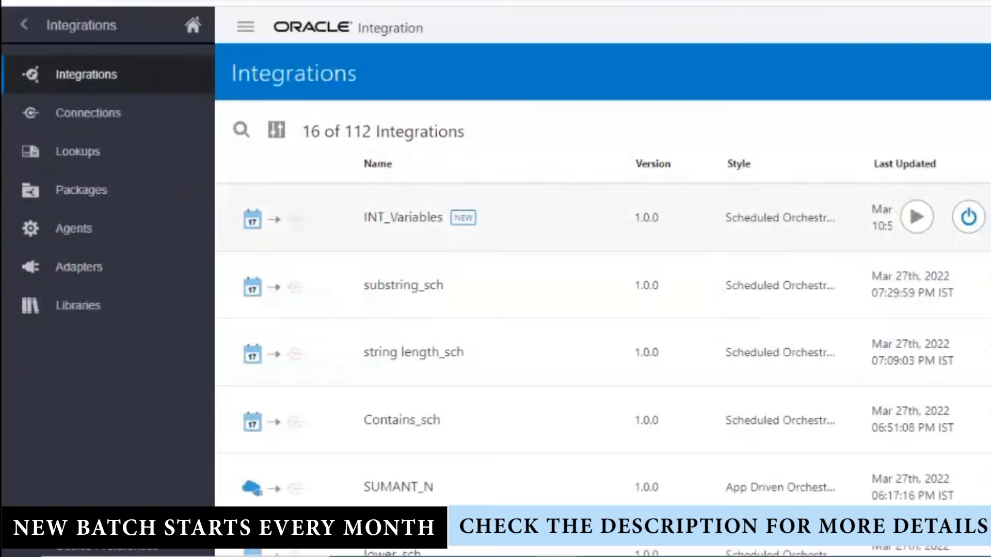
left_click(968, 217)
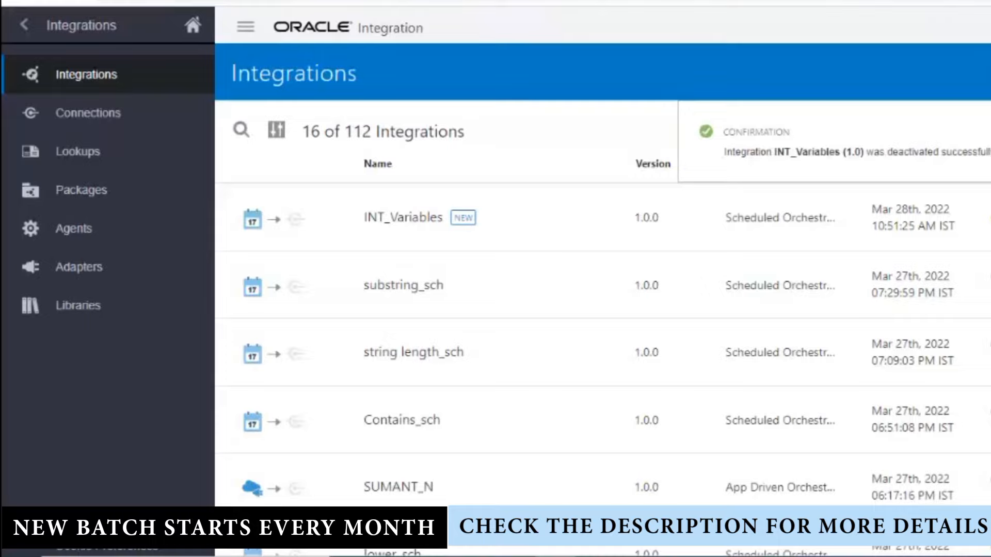
Step: Open INT_Variables for editing and add a Scope action named Scope between GlobalVariable_Assign and the end of the flow
left_click(915, 218)
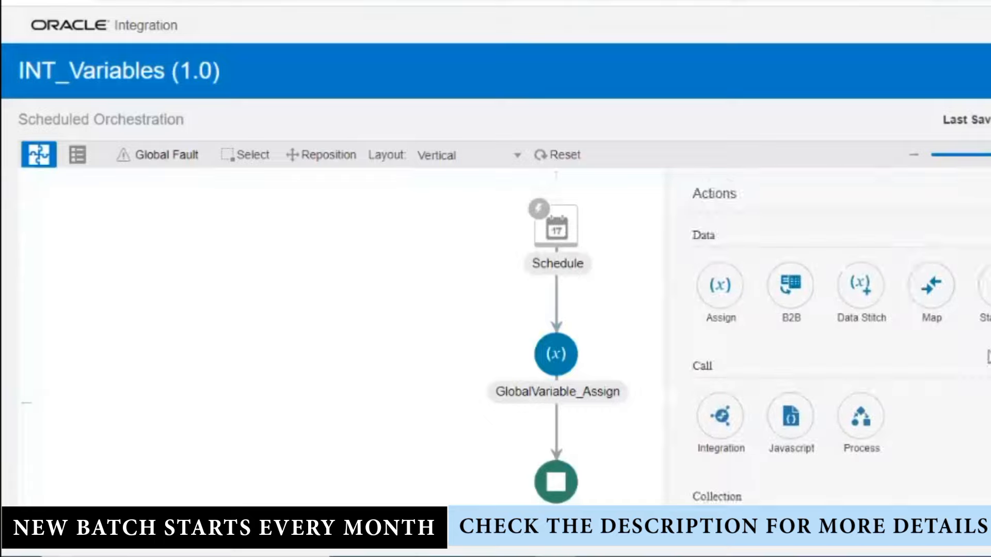
scroll(836, 337, "down", 2)
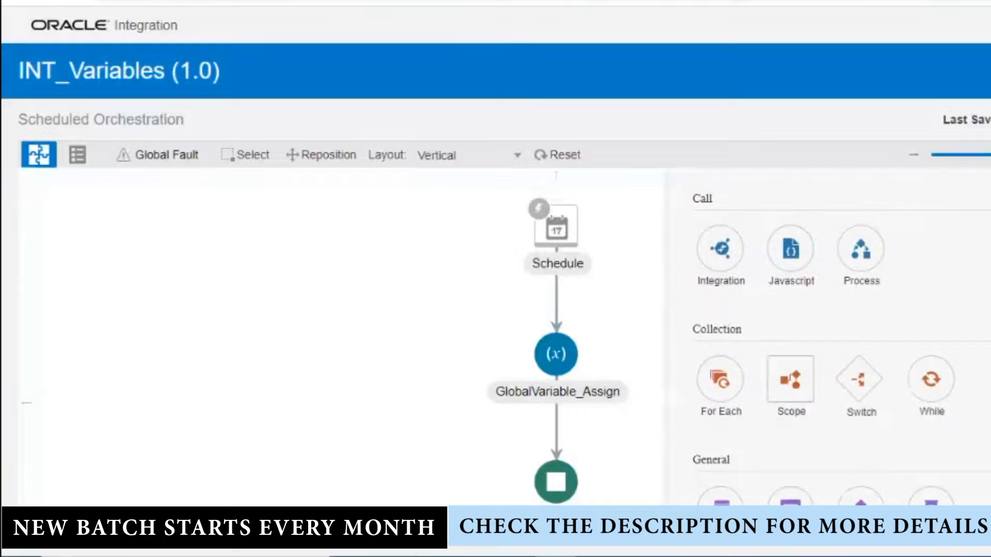
scroll(789, 305, "down", 1)
left_click_drag(790, 305, 558, 416)
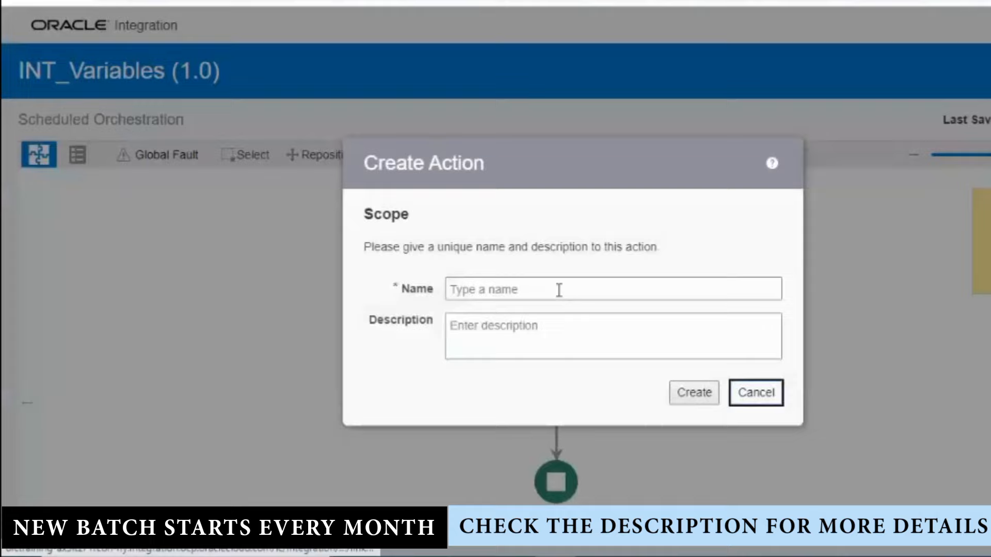
left_click(559, 290)
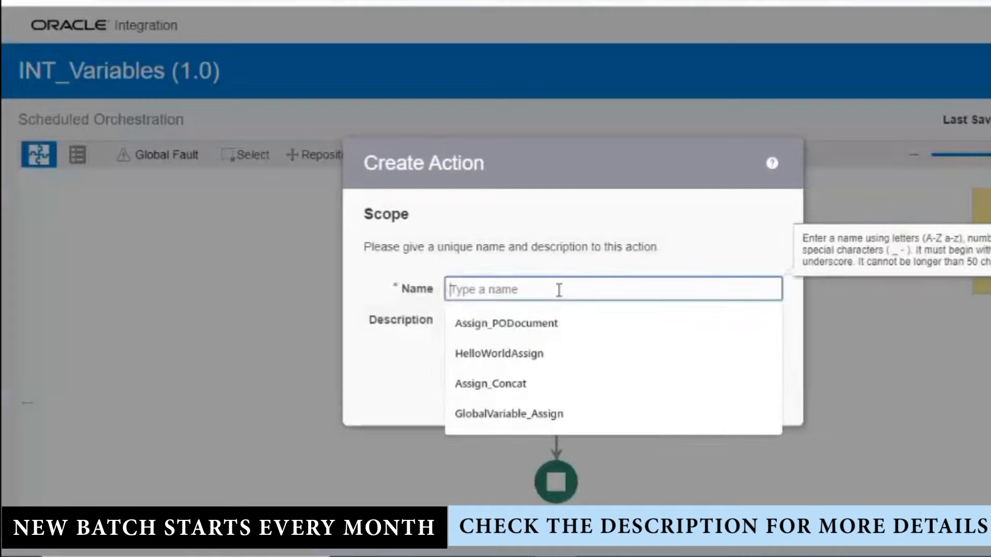
type("Scope")
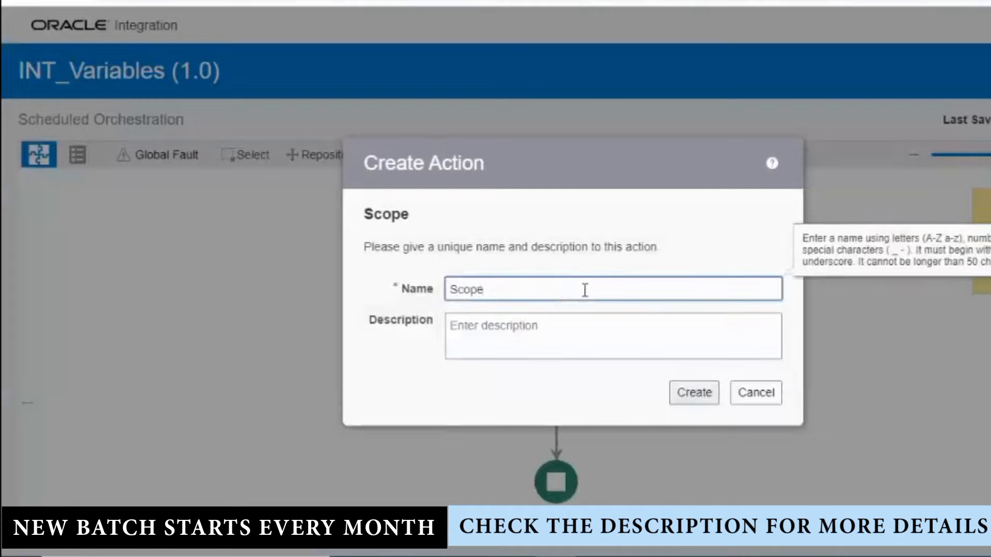
left_click(548, 345)
type("Sa")
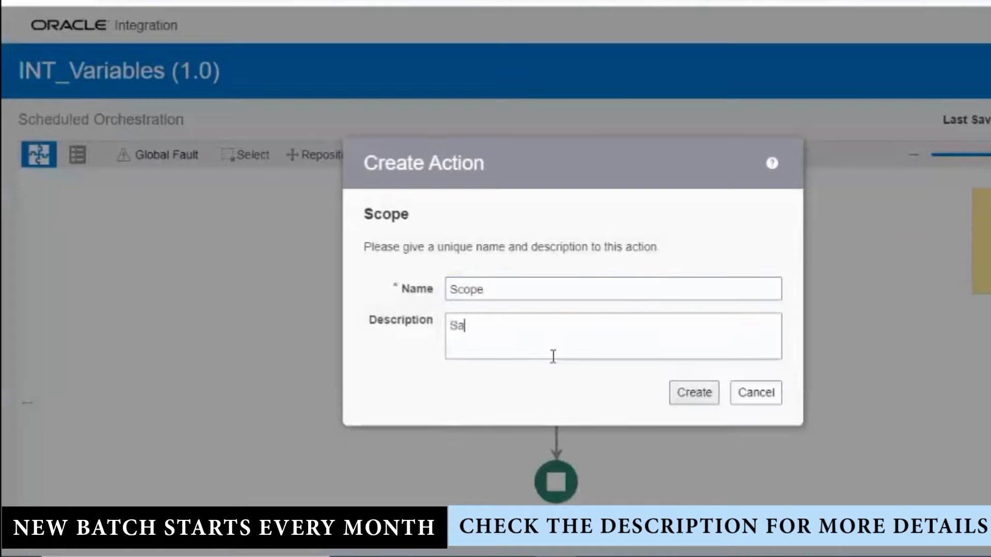
key("BackSpace")
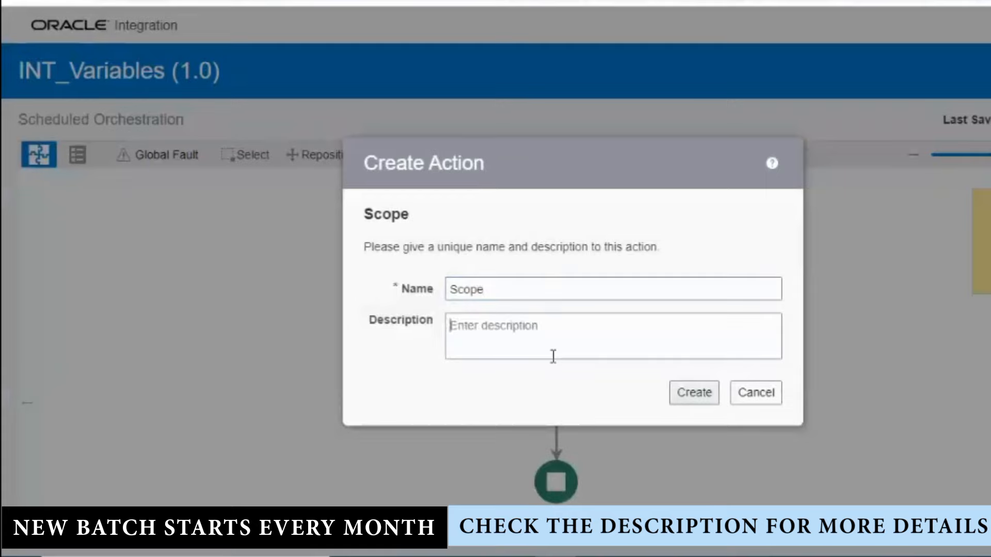
left_click(680, 392)
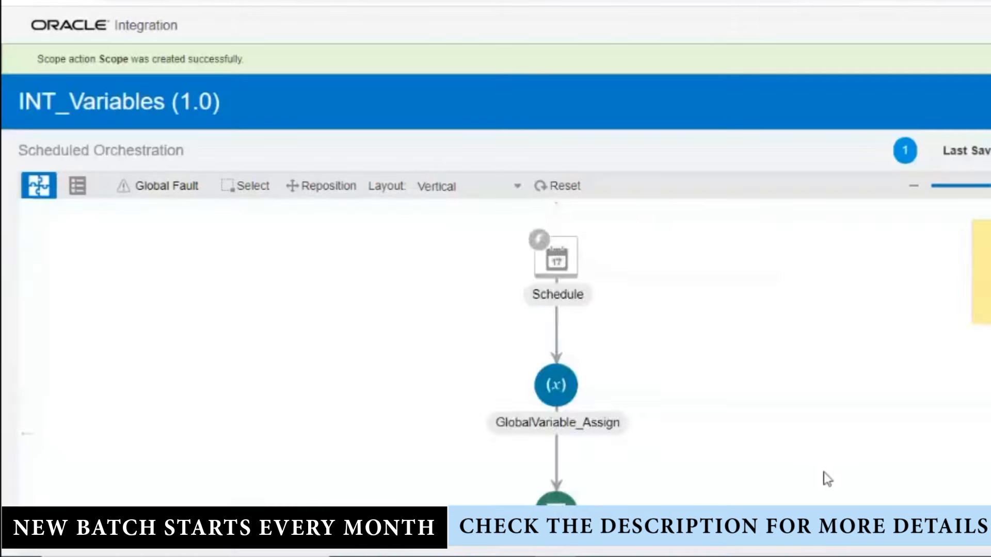
Step: Change the orchestration canvas layout to Horizontal
scroll(745, 423, "down", 2)
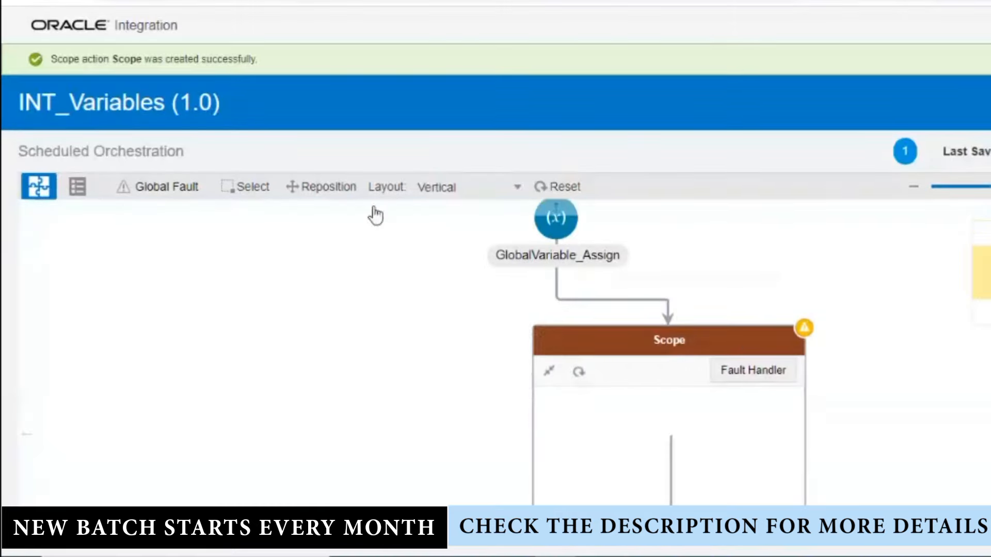
left_click(447, 187)
left_click(453, 213)
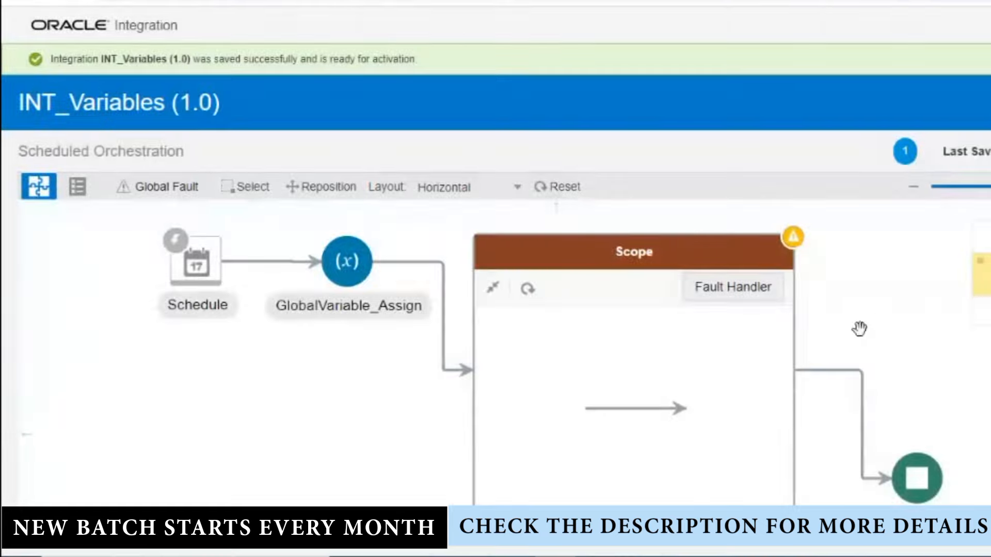
Step: Add an Assign action named Localvariable_Assign inside the Scope
left_click(855, 357)
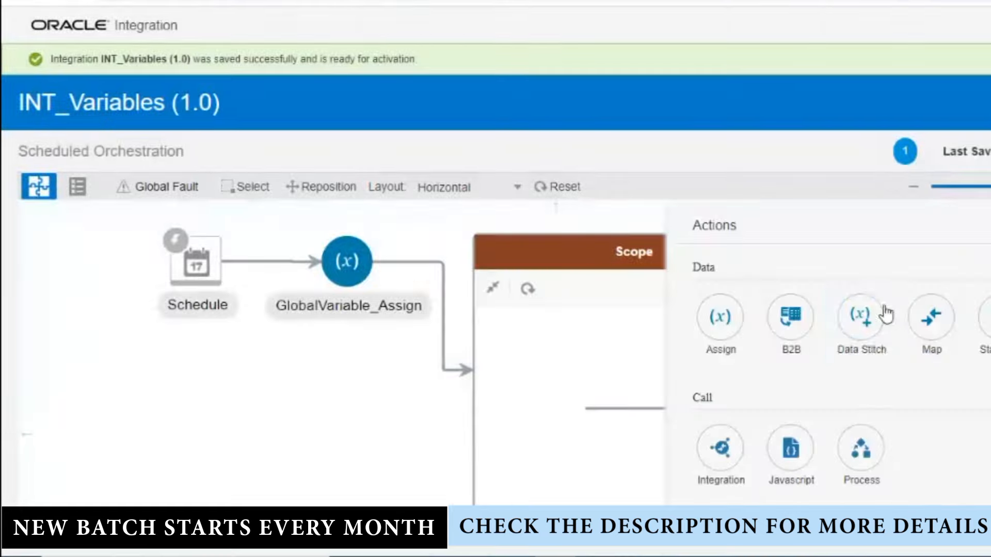
left_click_drag(724, 331, 664, 401)
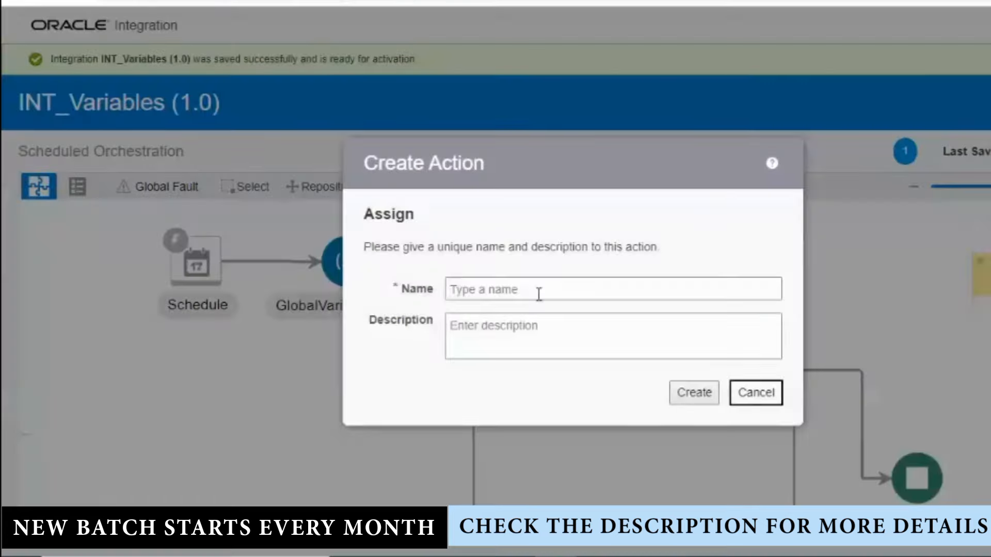
left_click(538, 292)
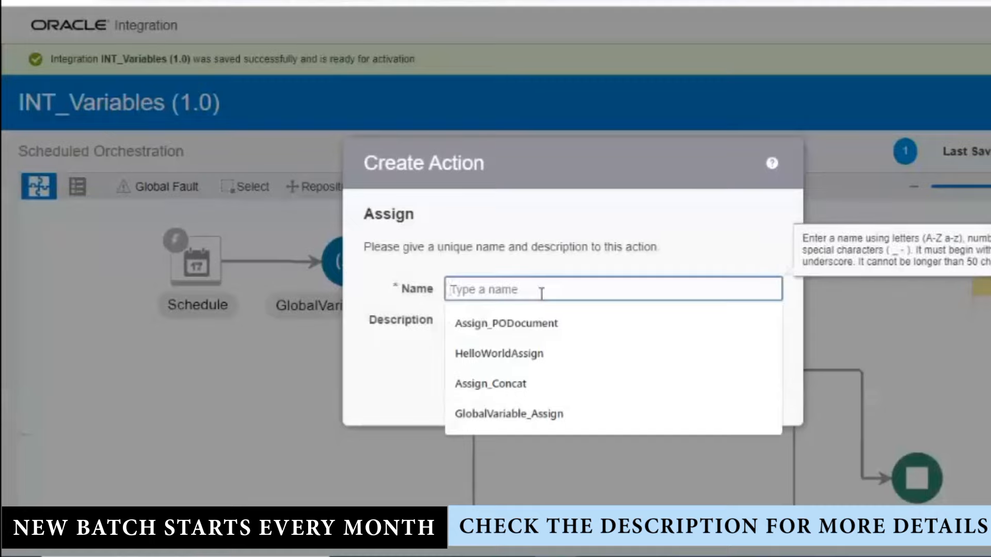
type("A")
key("BackSpace")
type("Localvariable_Assign")
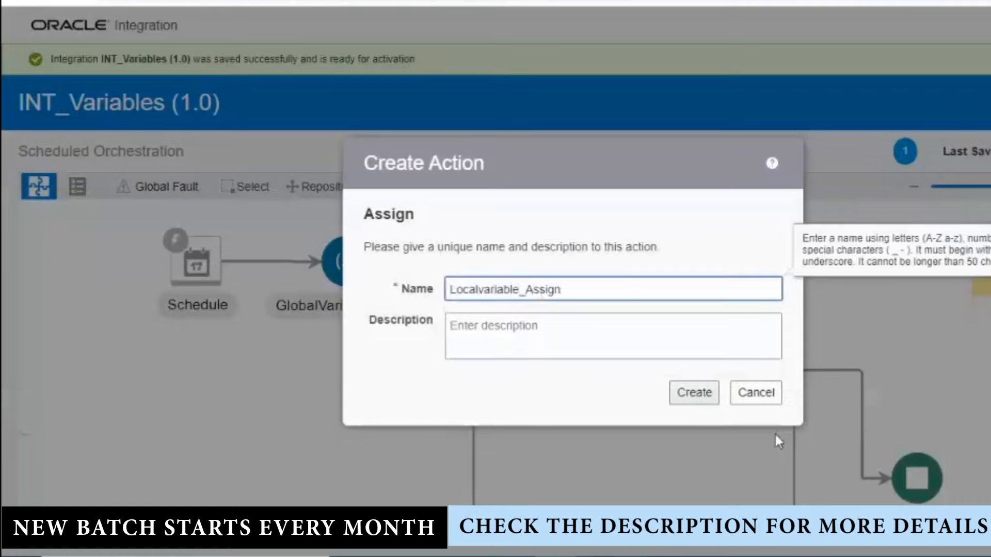
left_click(714, 399)
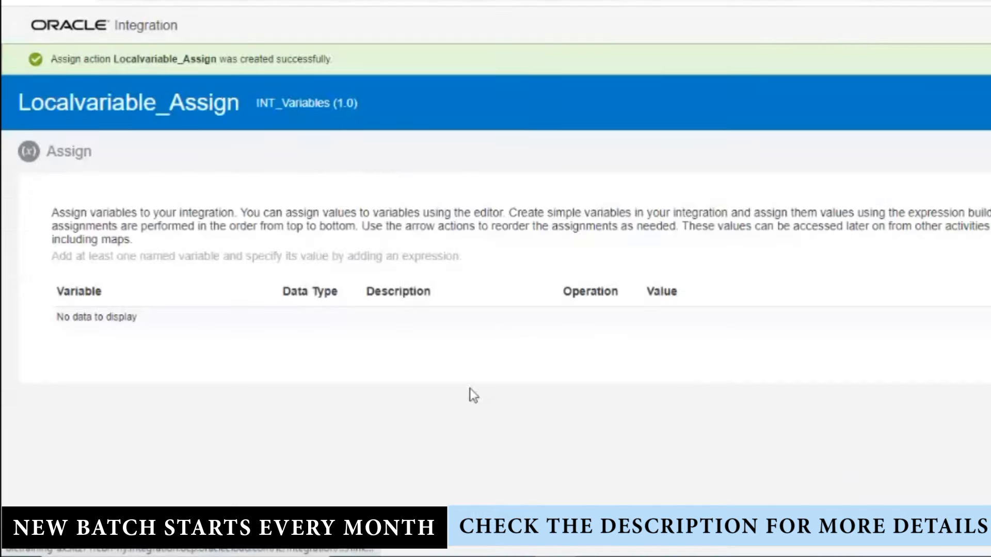
Step: Add a string variable named SampleVar to Localvariable_Assign and open its expression for editing
left_click(192, 339)
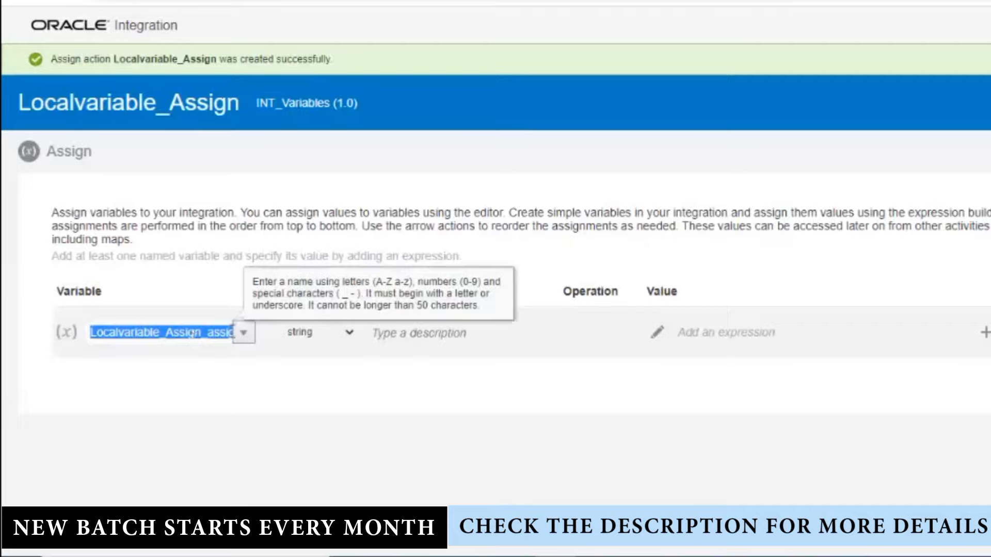
type("s")
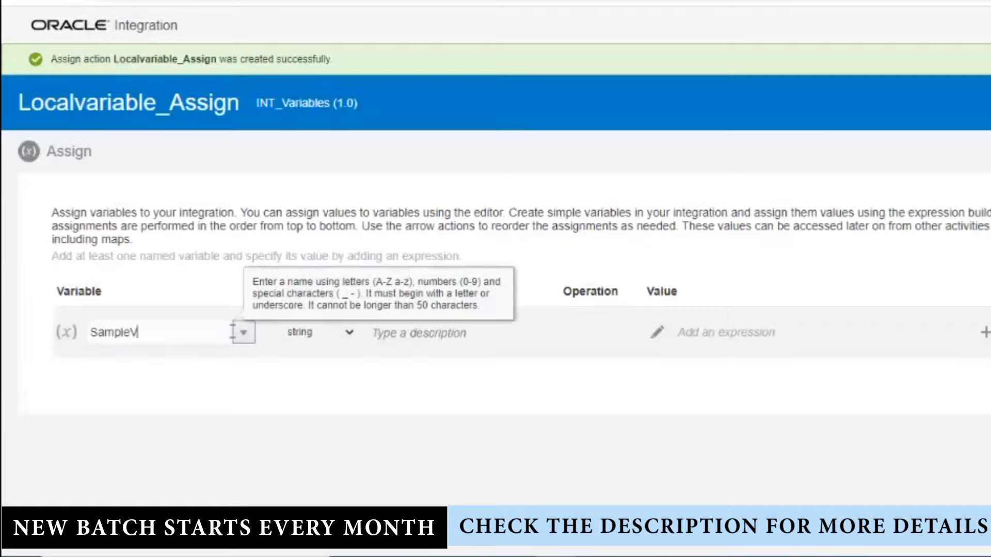
left_click(665, 334)
left_click(548, 210)
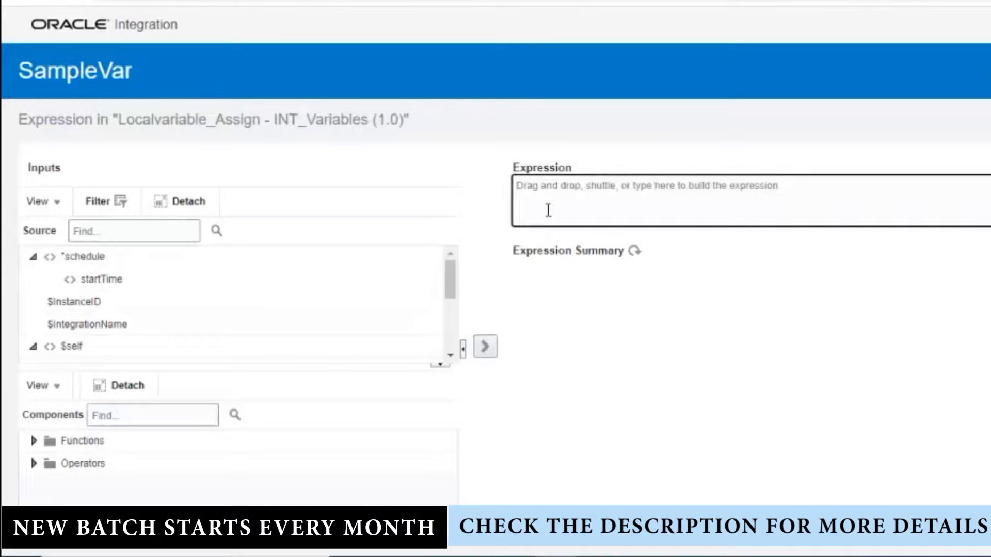
type("ABCD1")
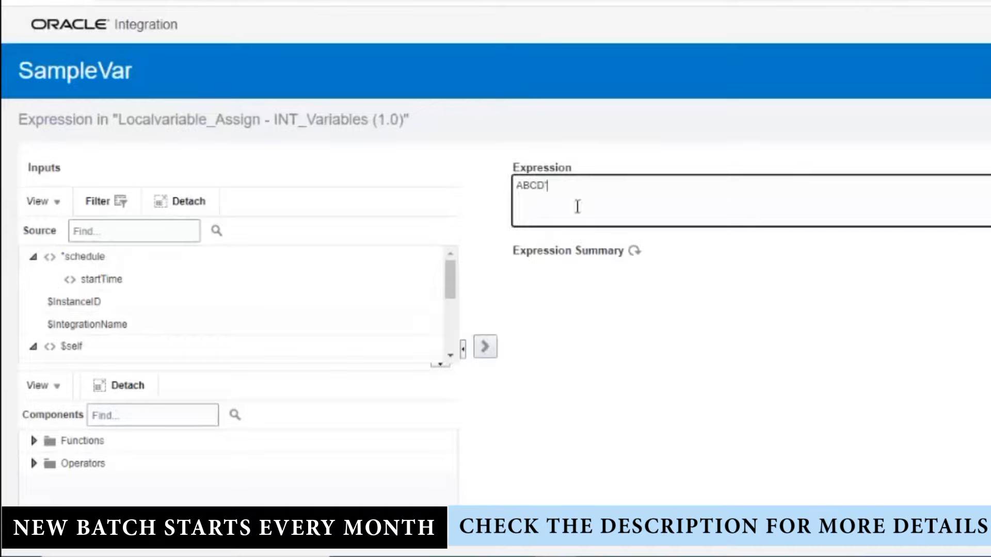
left_click_drag(561, 188, 480, 177)
key("BackSpace")
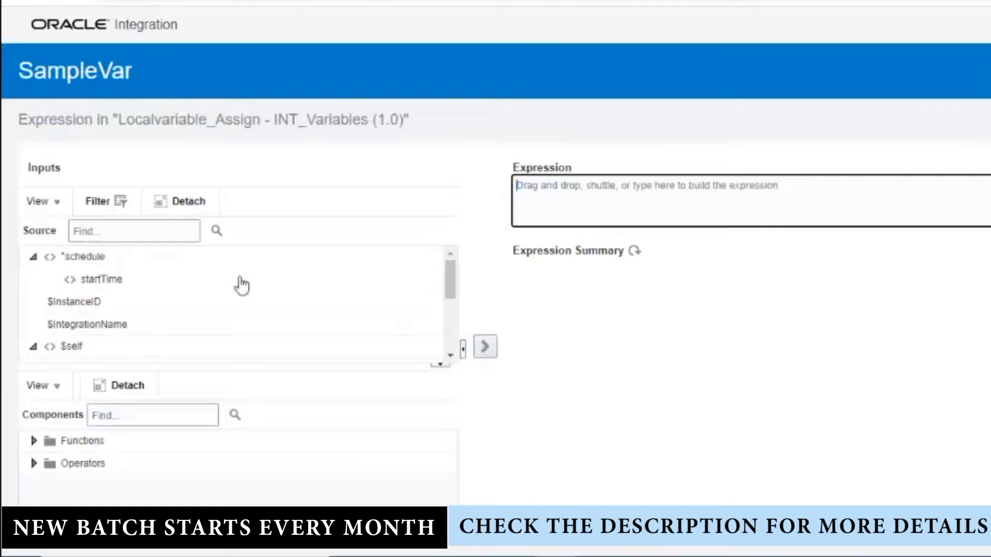
Step: Set SampleVar's expression to the serviceInstanceName element under the environment node of the $self metadata
scroll(194, 323, "down", 3)
scroll(134, 320, "up", 2)
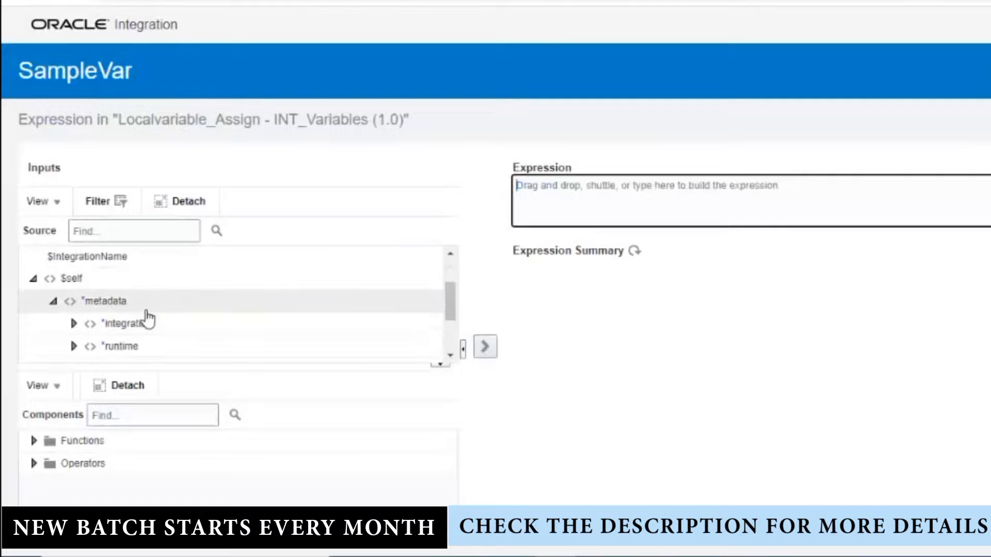
scroll(149, 319, "down", 3)
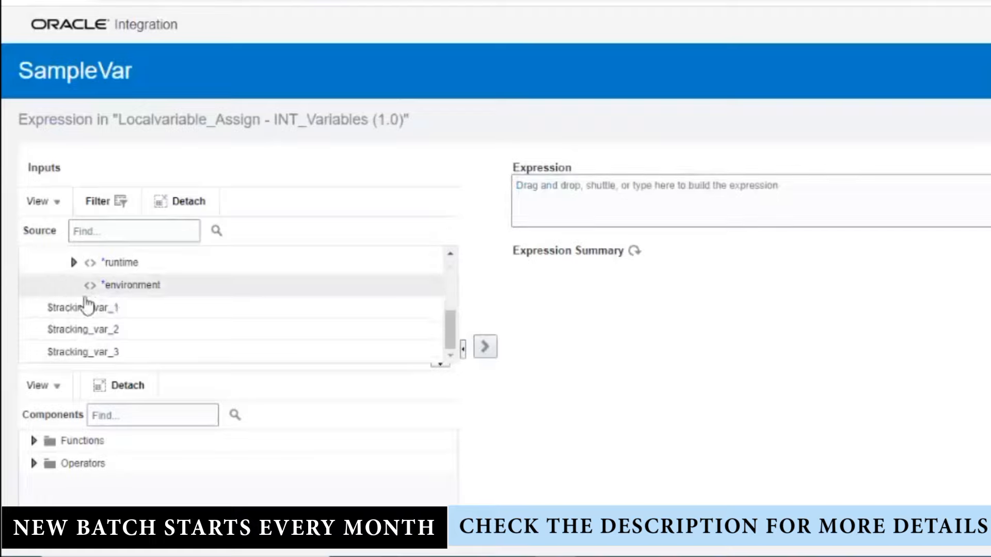
left_click(72, 285)
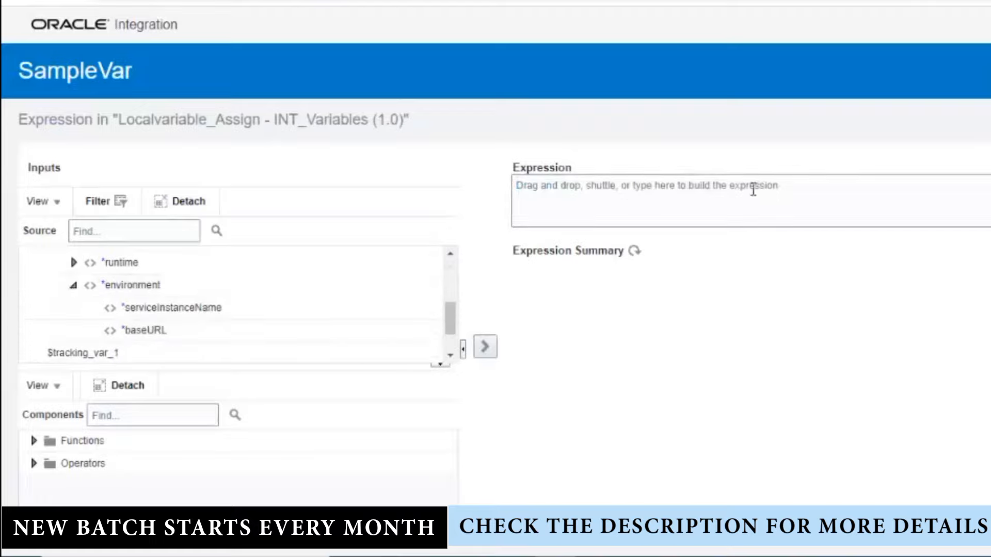
left_click_drag(250, 312, 825, 196)
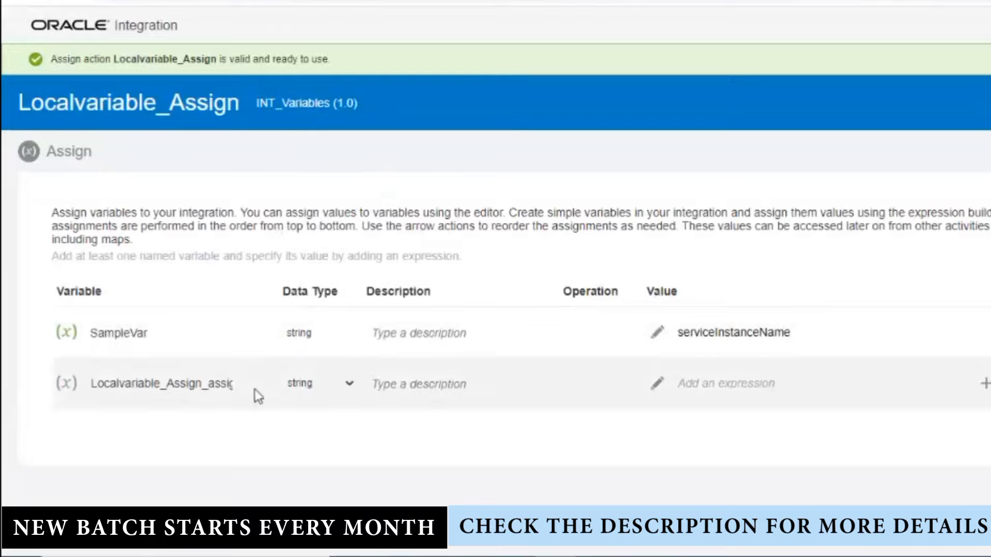
Step: Assign the existing InstanceID variable the instanceId element under the runtime node of the $self metadata, and validate the expression
left_click(241, 391)
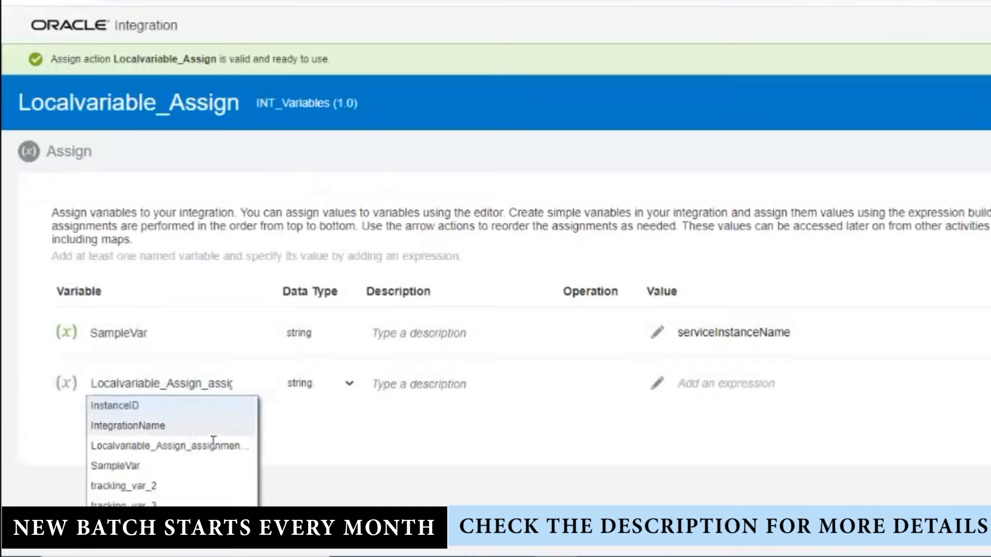
left_click(175, 408)
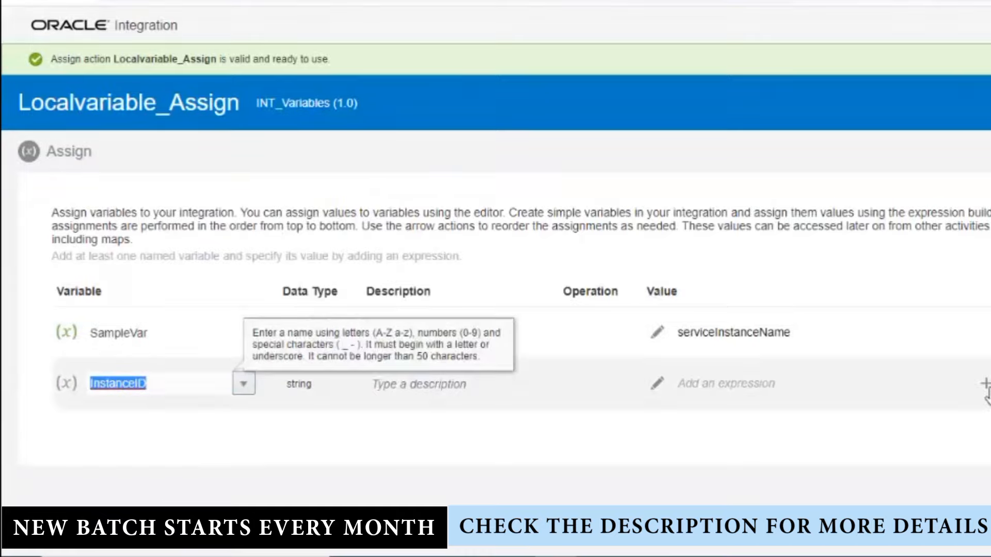
left_click(657, 384)
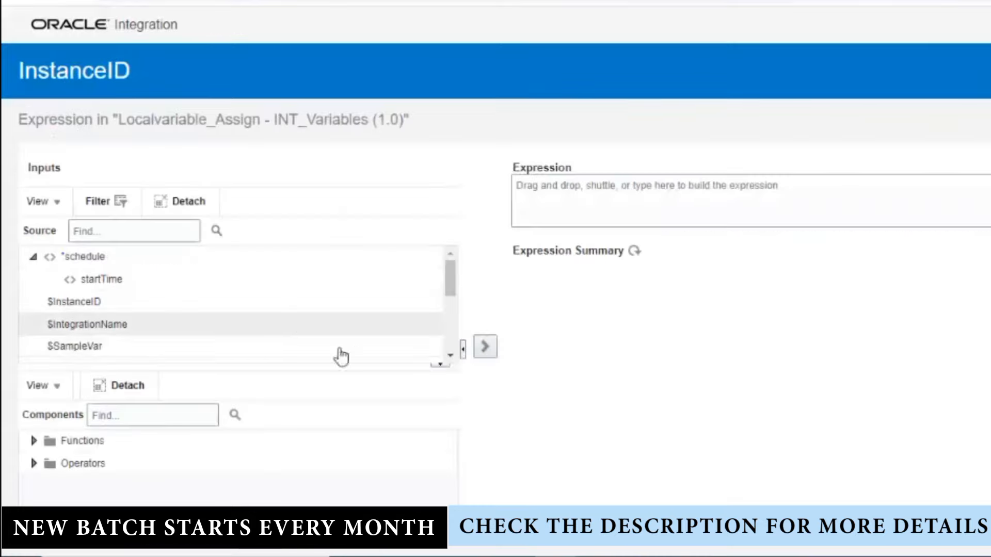
scroll(206, 328, "down", 5)
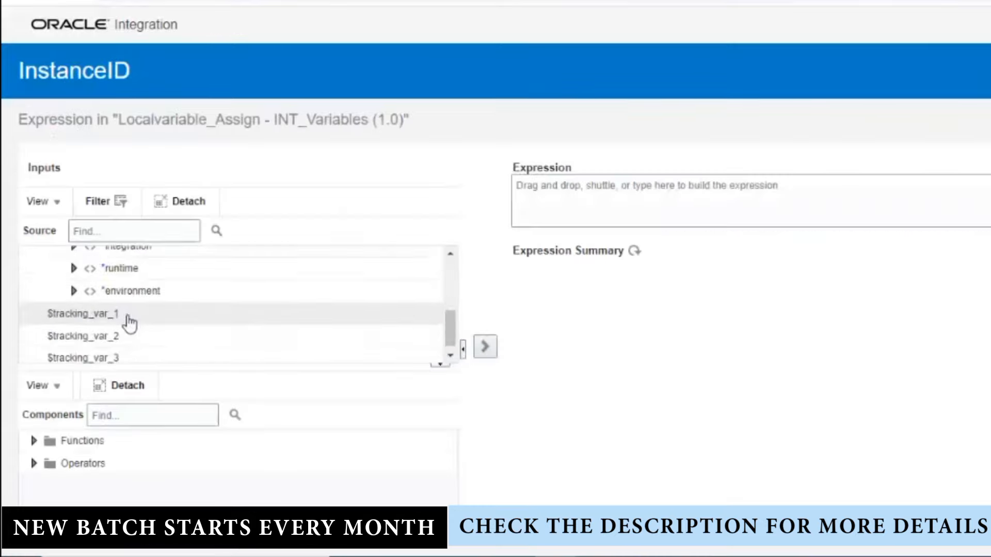
scroll(129, 321, "up", 2)
left_click(74, 330)
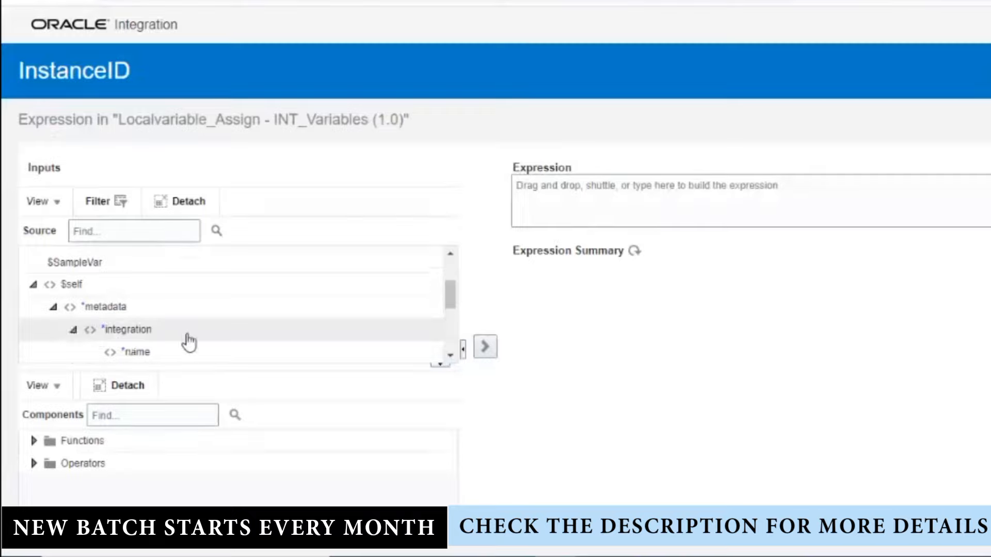
scroll(186, 339, "down", 2)
left_click(75, 337)
scroll(195, 343, "down", 2)
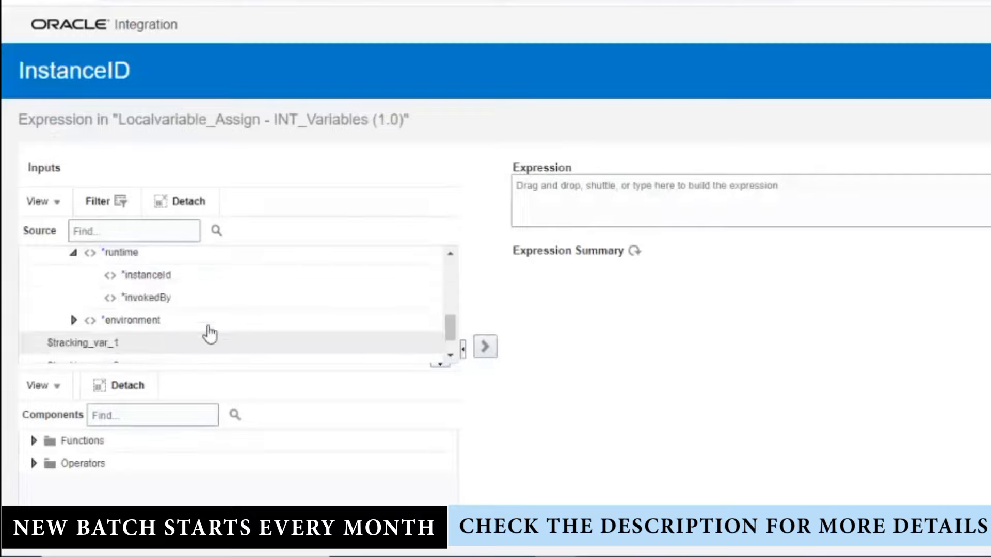
left_click_drag(203, 282, 911, 208)
left_click(990, 70)
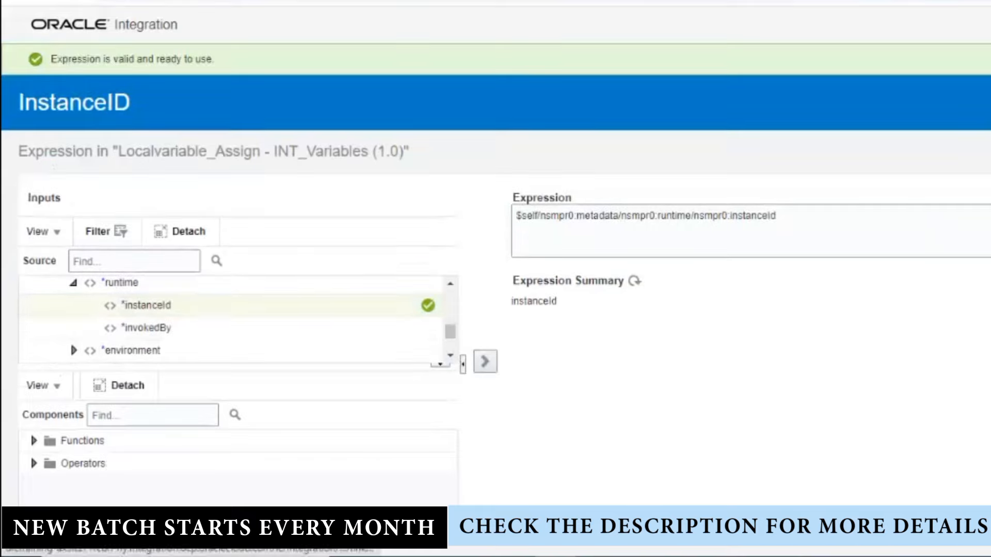
left_click(989, 103)
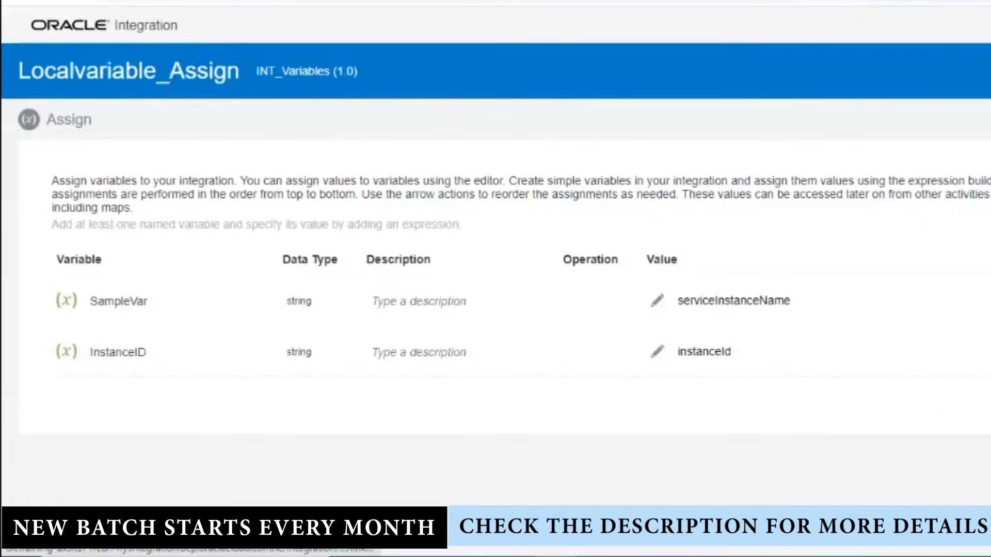
left_click(247, 405)
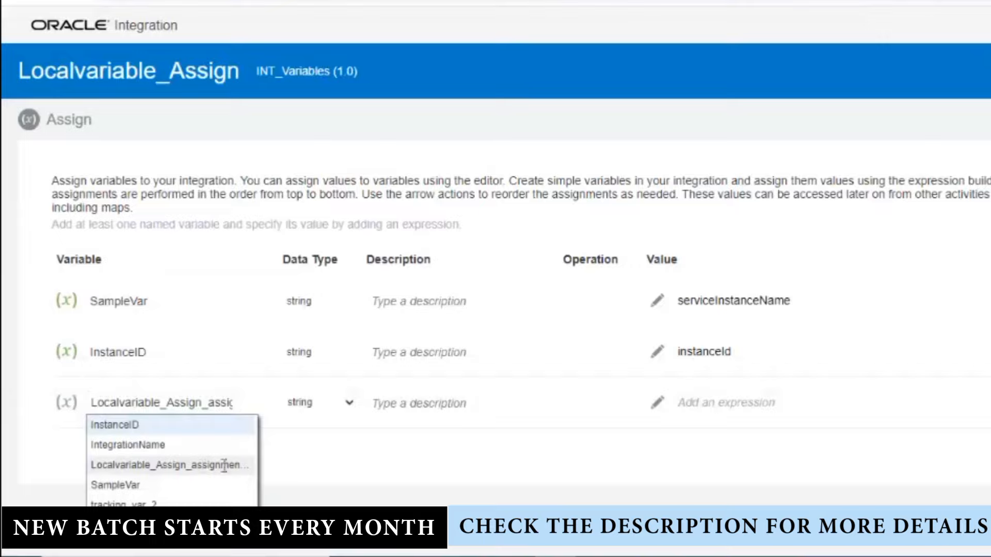
left_click(788, 457)
left_click(988, 402)
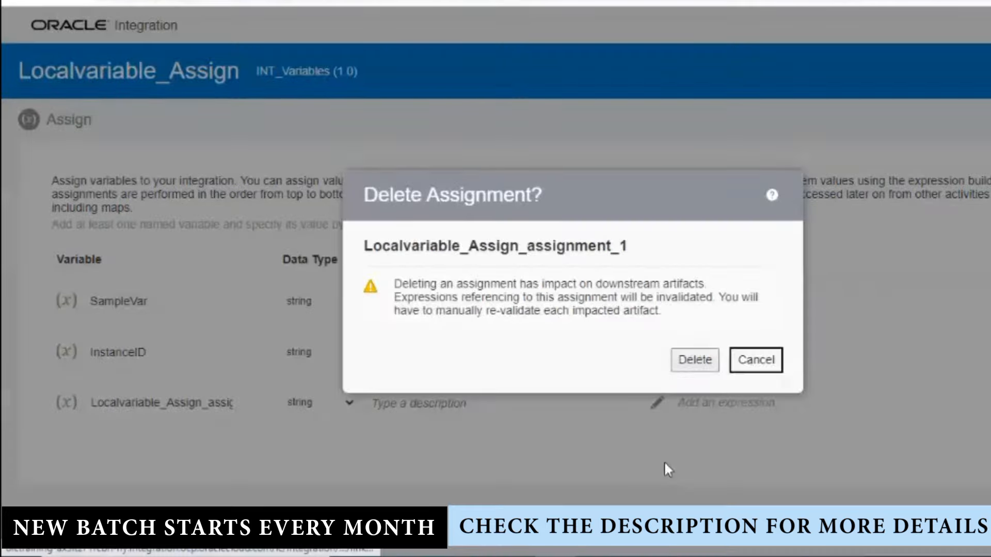
left_click(694, 360)
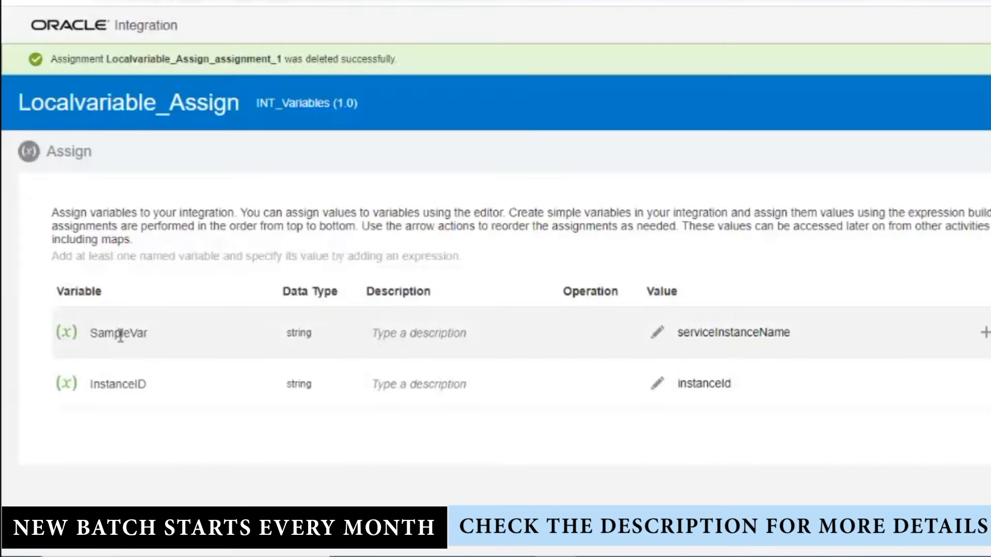
Step: Validate Localvariable_Assign with its SampleVar and InstanceID assignments and return to the INT_Variables orchestration
double_click(120, 336)
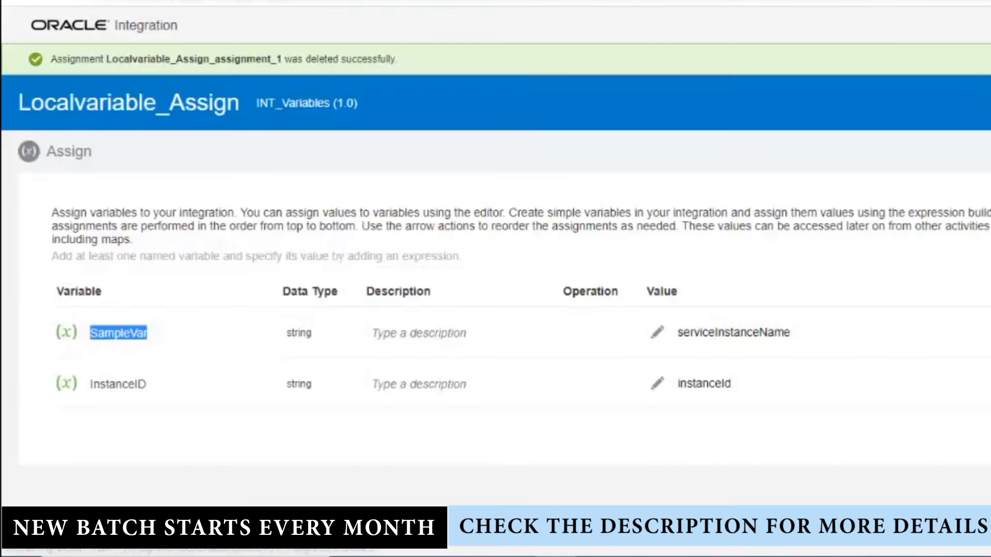
left_click(988, 102)
left_click(988, 103)
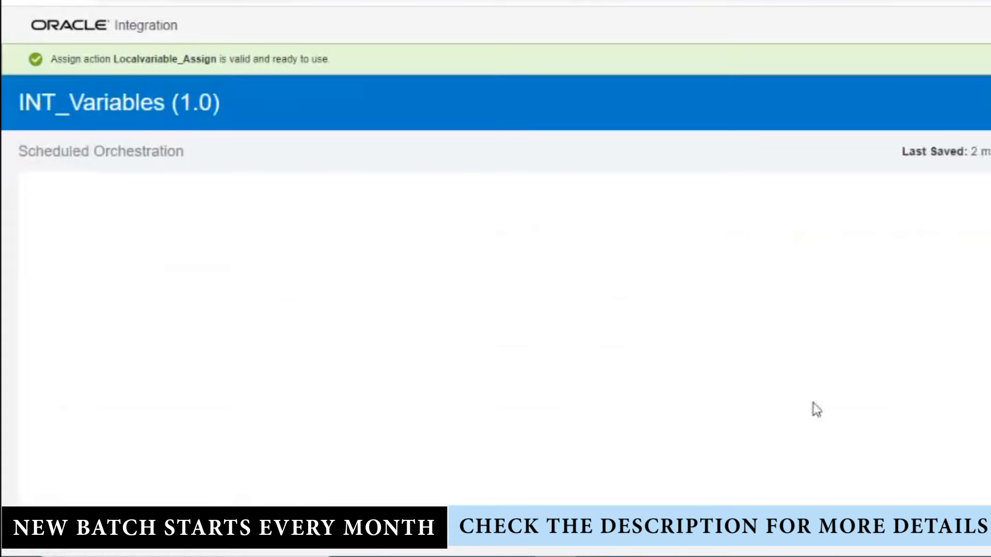
Step: Add a third assignment to GlobalVariable_Assign and choose the existing SampleVar as its variable
left_click(345, 261)
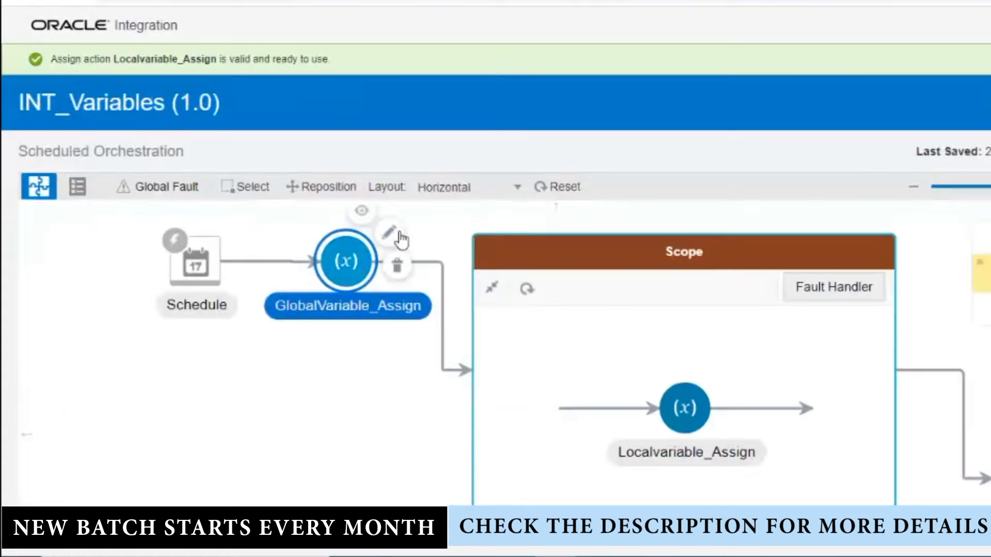
left_click(395, 235)
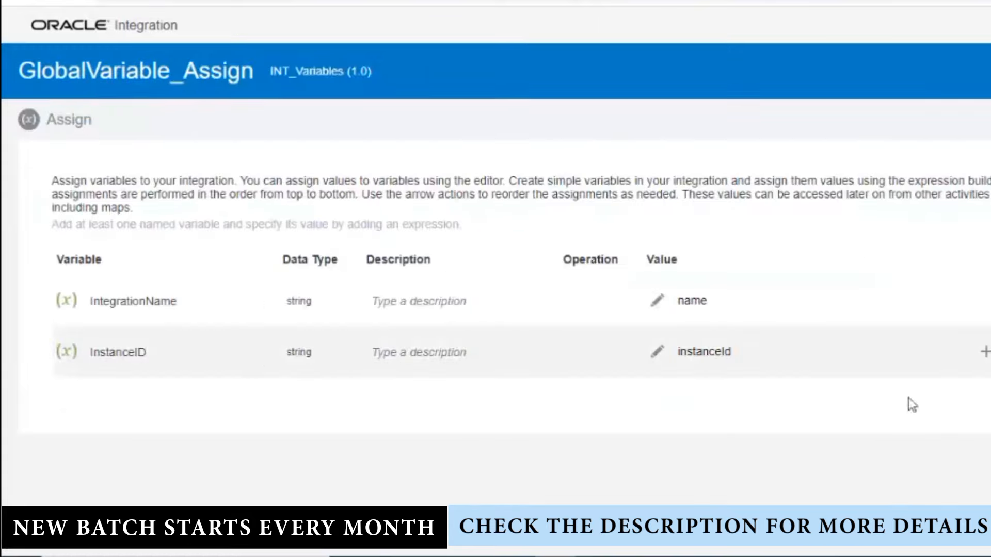
left_click(988, 77)
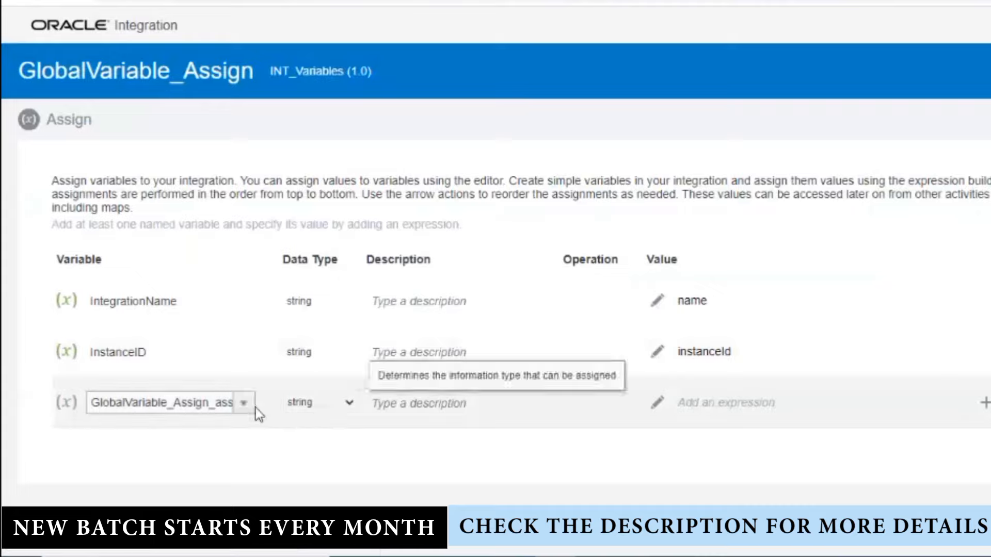
left_click(243, 402)
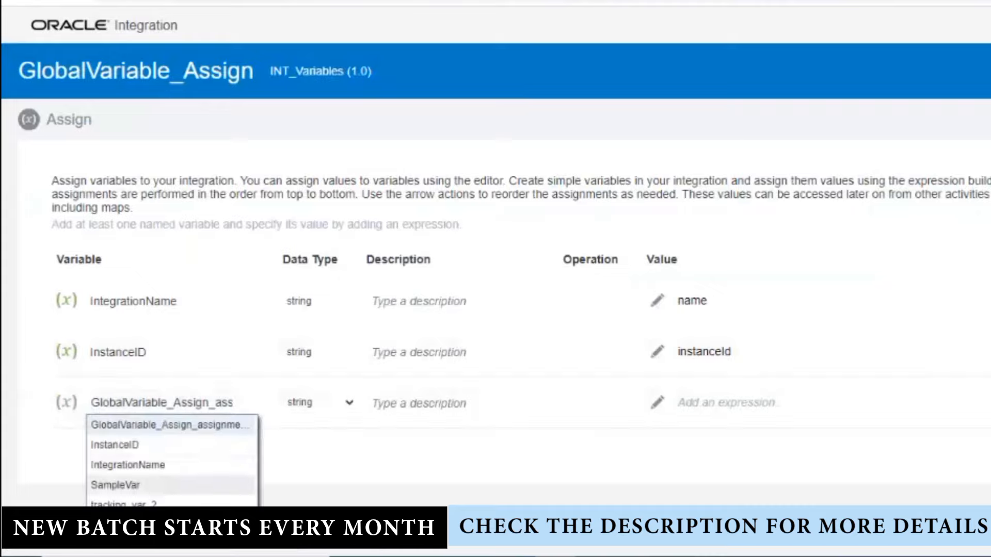
left_click(370, 494)
left_click(244, 403)
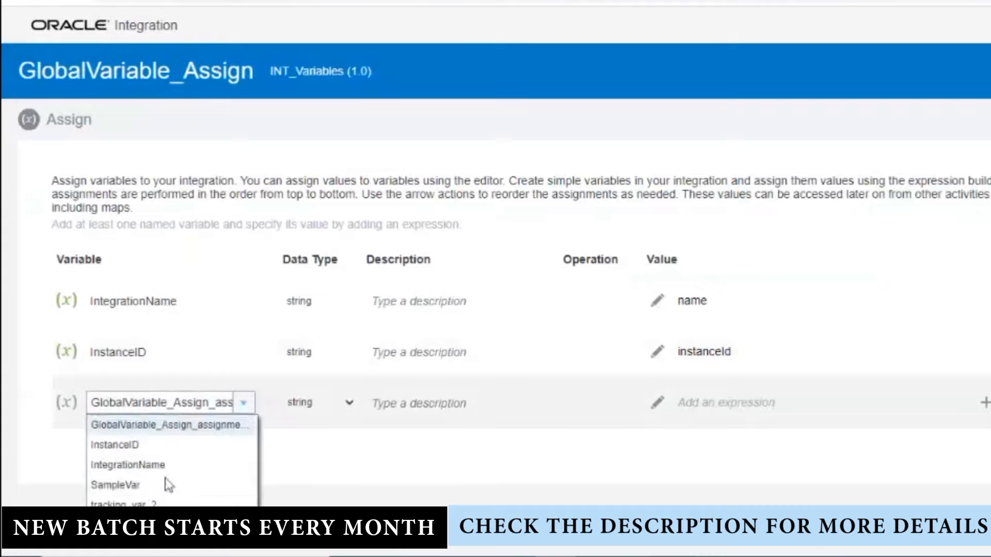
left_click(123, 485)
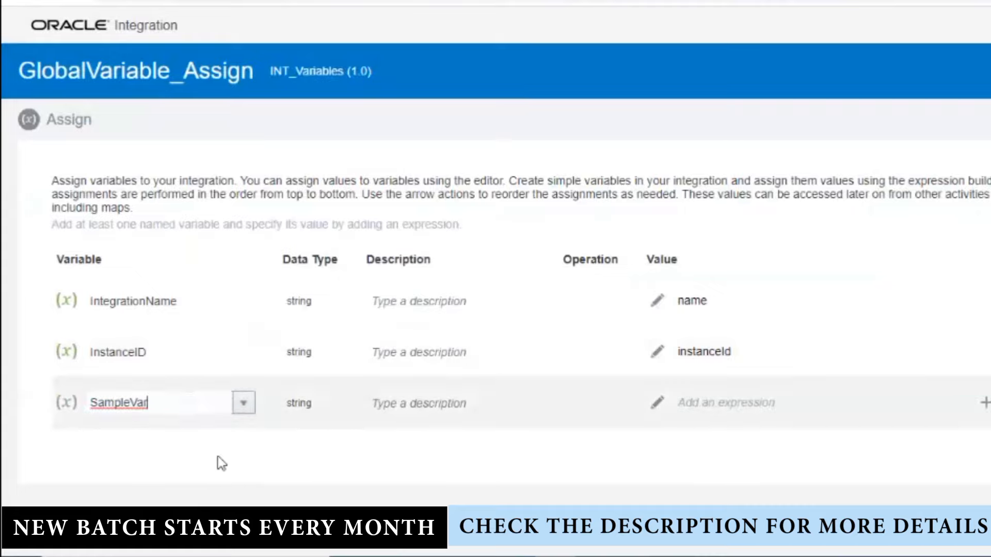
left_click(245, 403)
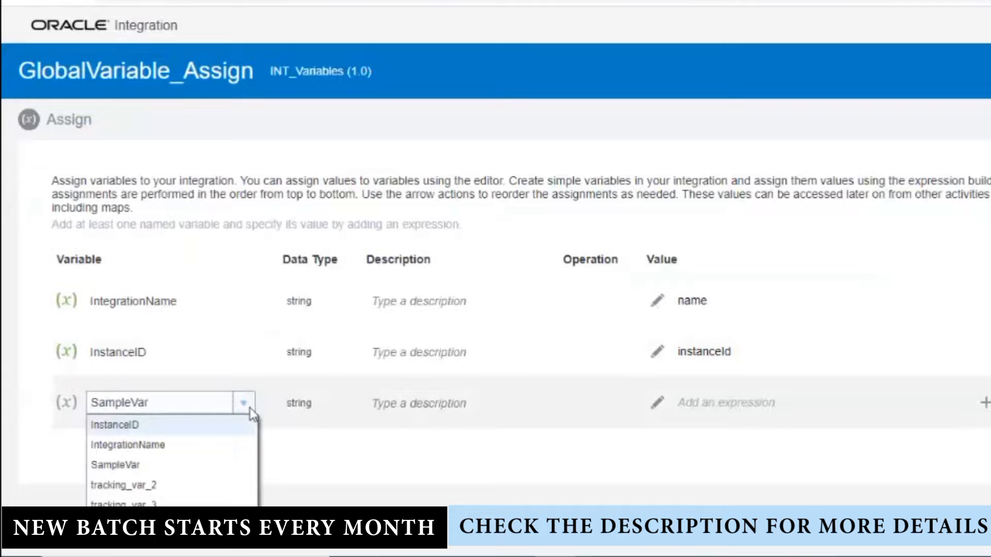
left_click(376, 458)
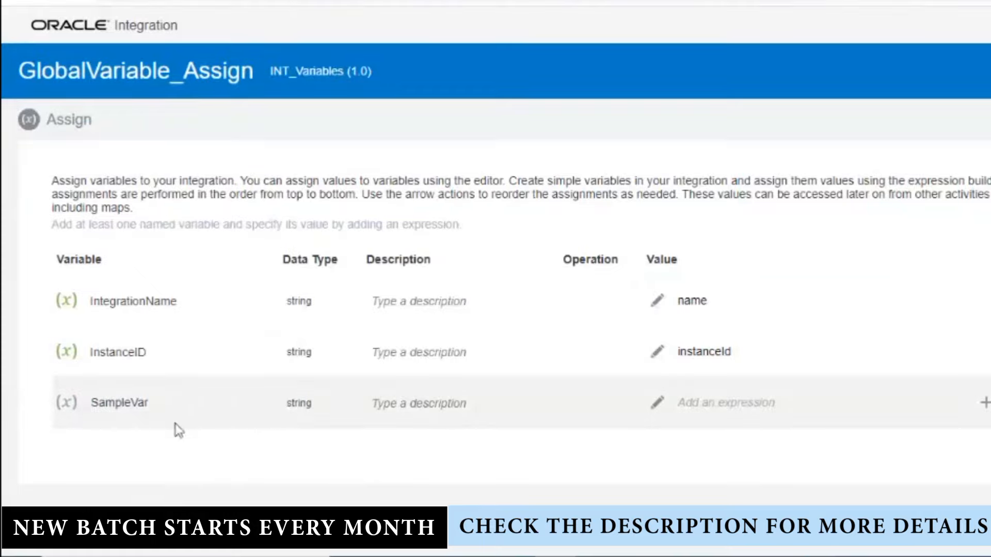
Step: Delete the SampleVar assignment from GlobalVariable_Assign, validate the action and return to the orchestration
left_click(990, 403)
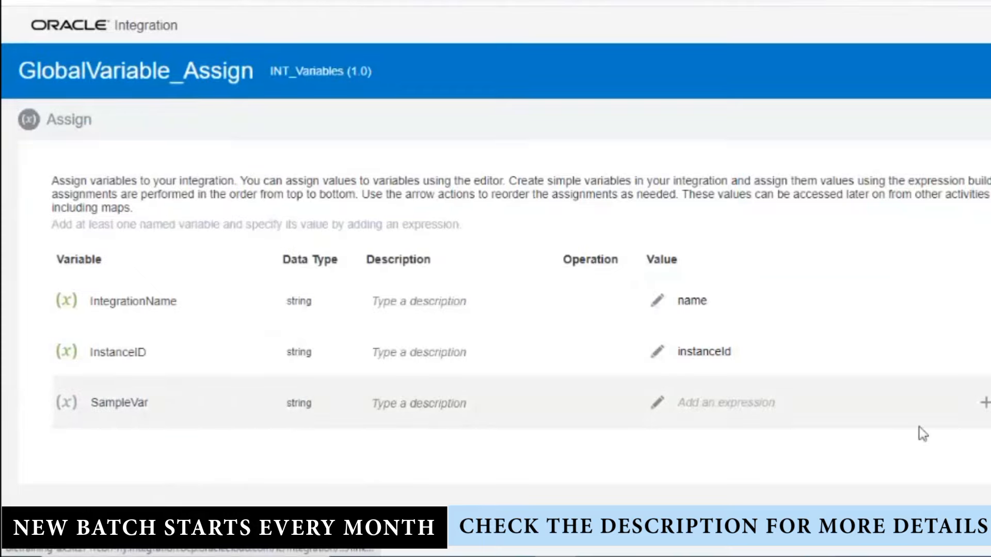
left_click(695, 360)
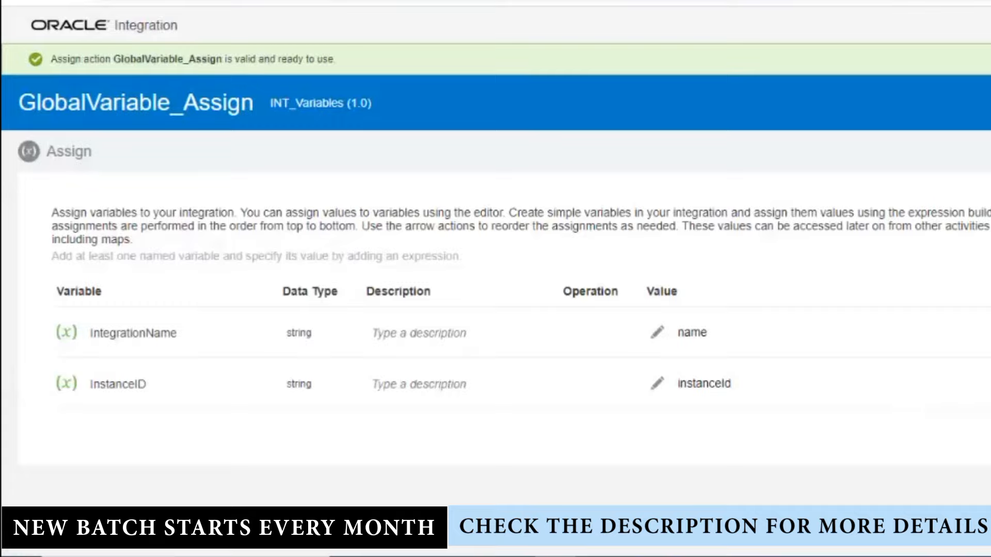
left_click(990, 103)
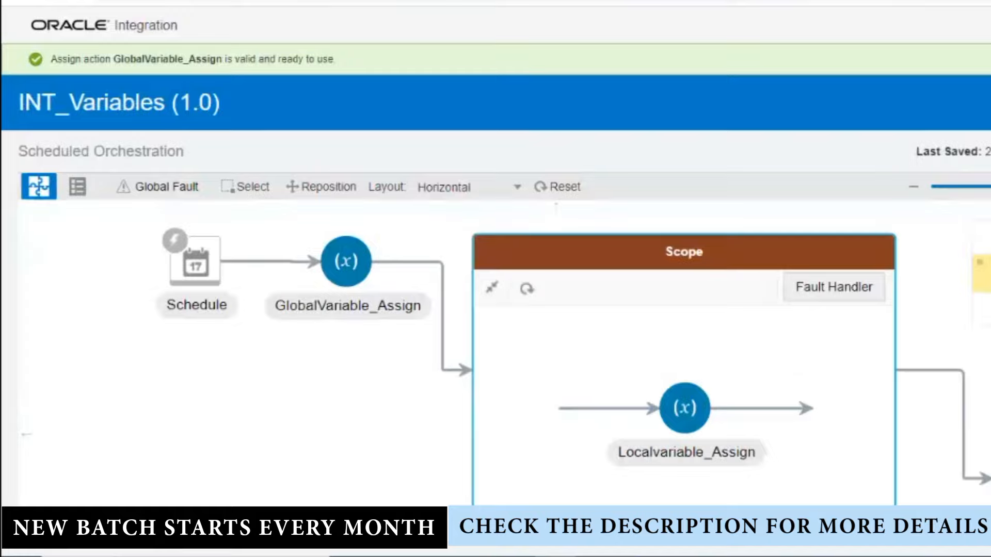
left_click(990, 361)
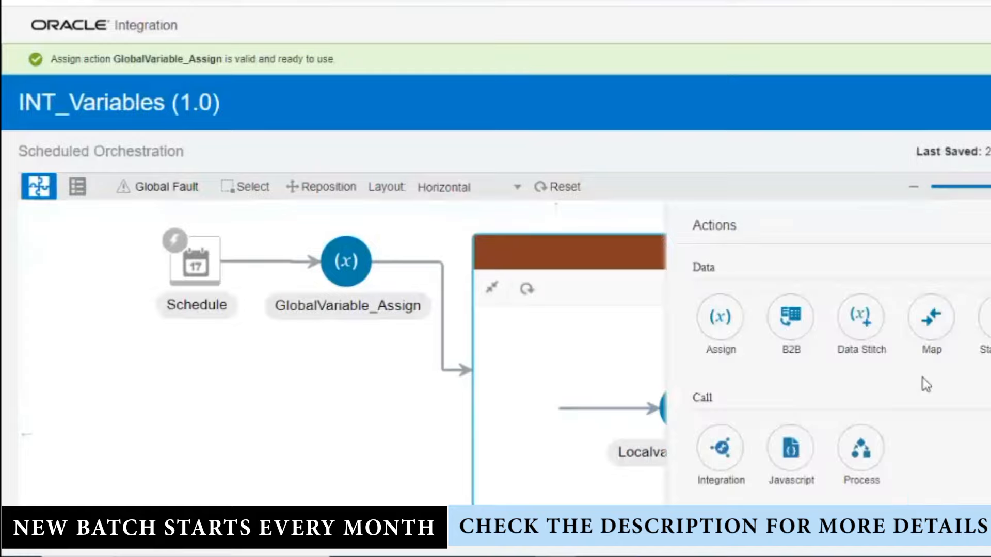
scroll(925, 385, "down", 3)
left_click_drag(720, 416, 627, 438)
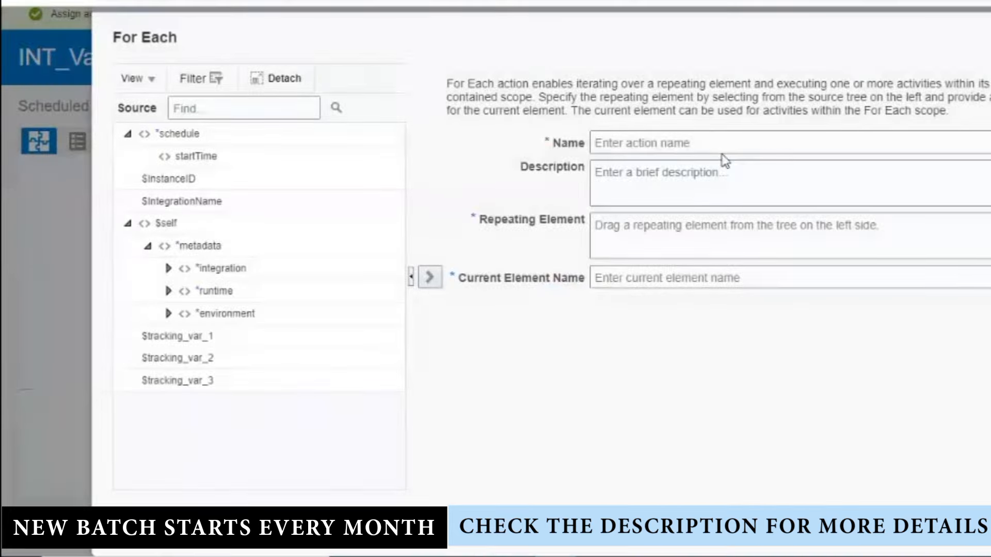
left_click(713, 141)
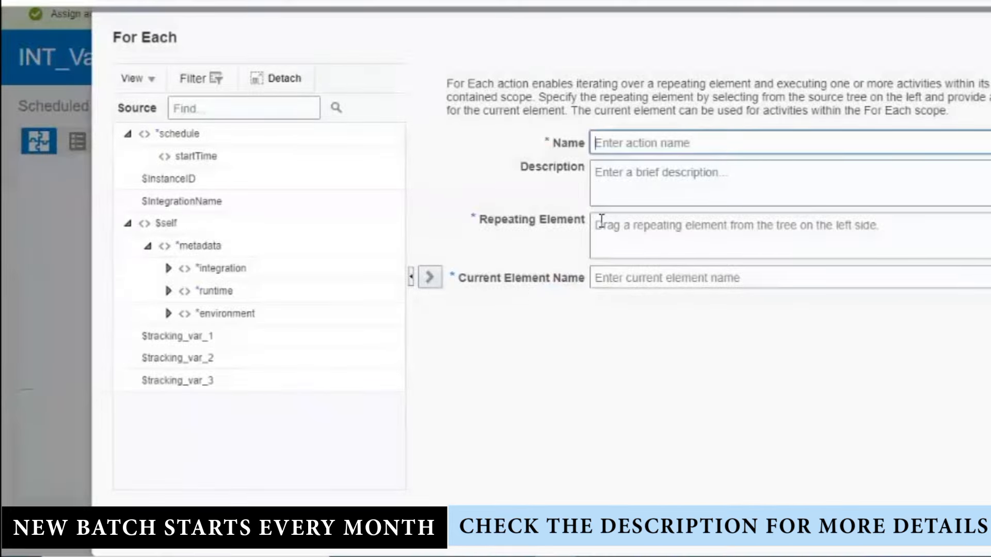
left_click(614, 241)
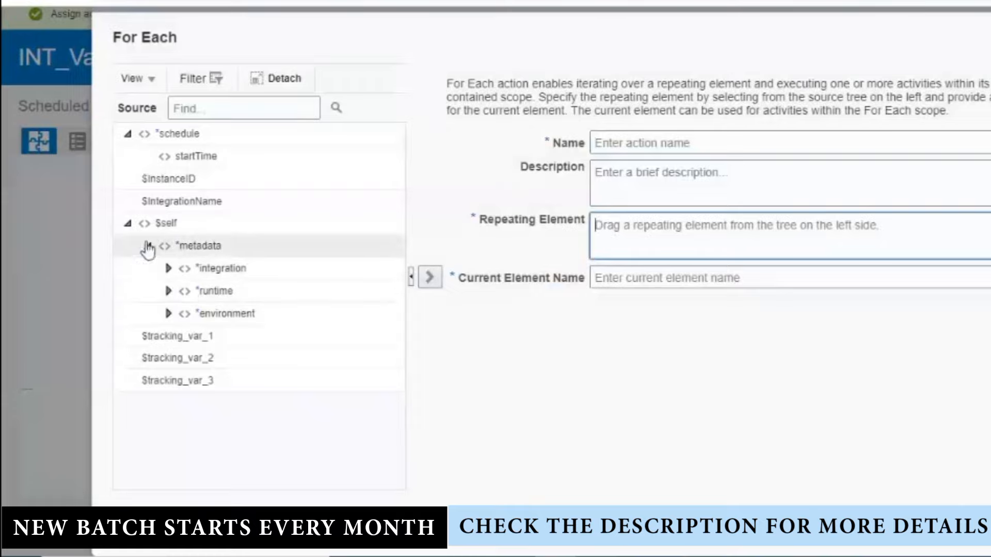
left_click_drag(259, 253, 900, 223)
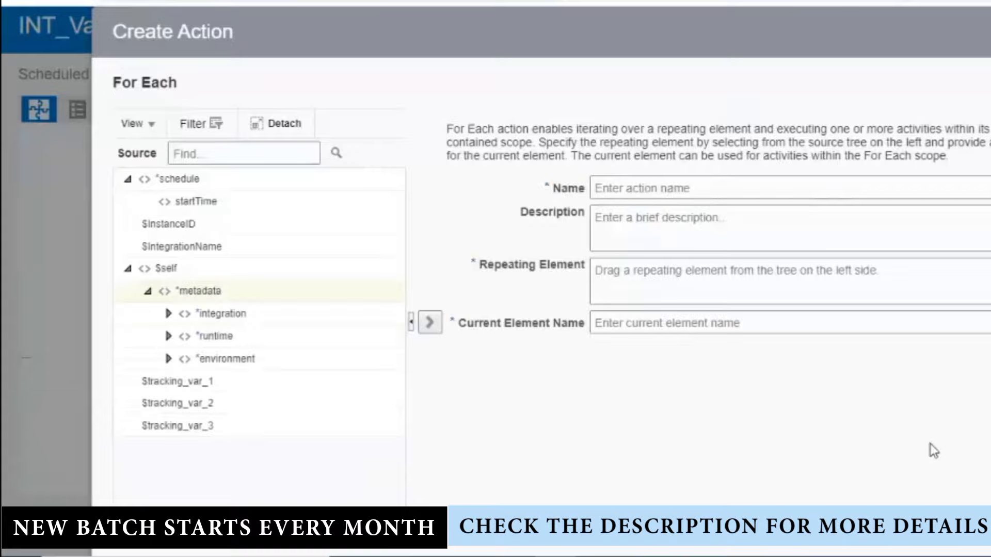
scroll(925, 446, "down", 3)
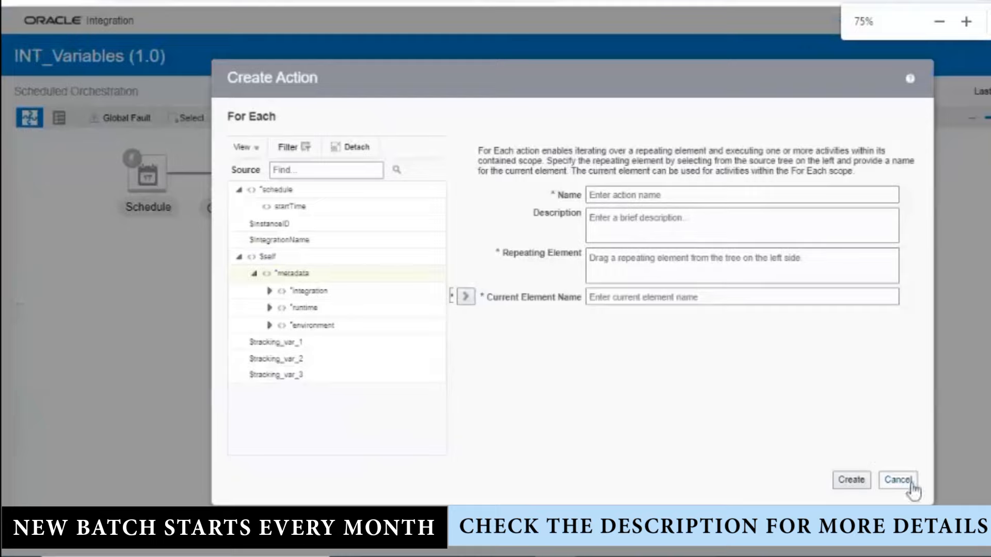
left_click(909, 484)
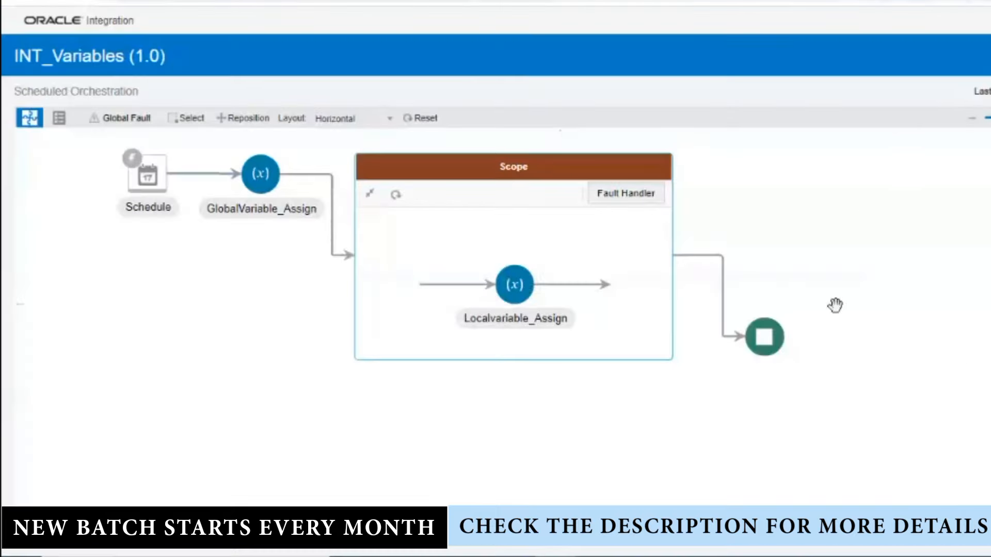
Step: Switch to the Examples.txt notes in the text editor and review the entries on local and global variable types
left_click_drag(719, 212, 887, 315)
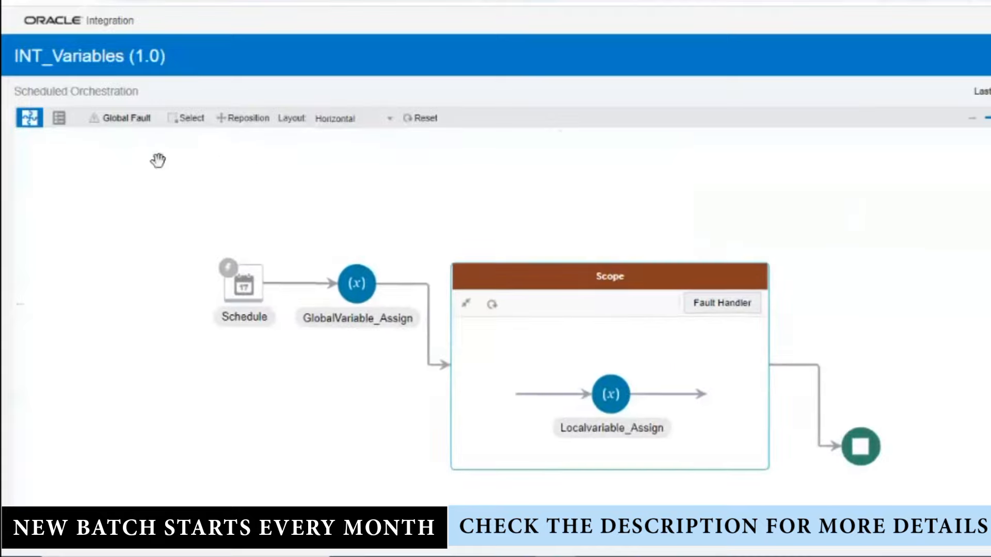
left_click_drag(177, 161, 156, 142)
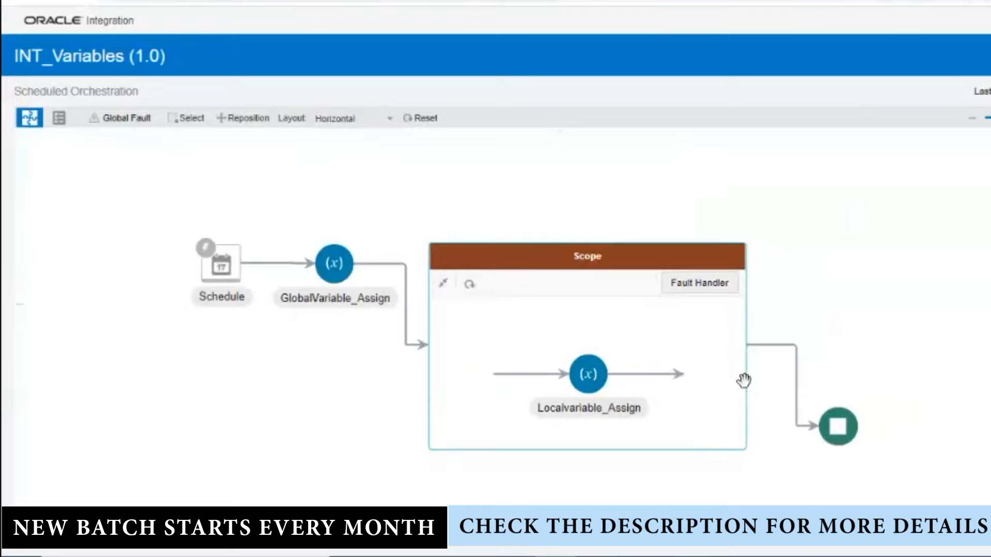
left_click(140, 556)
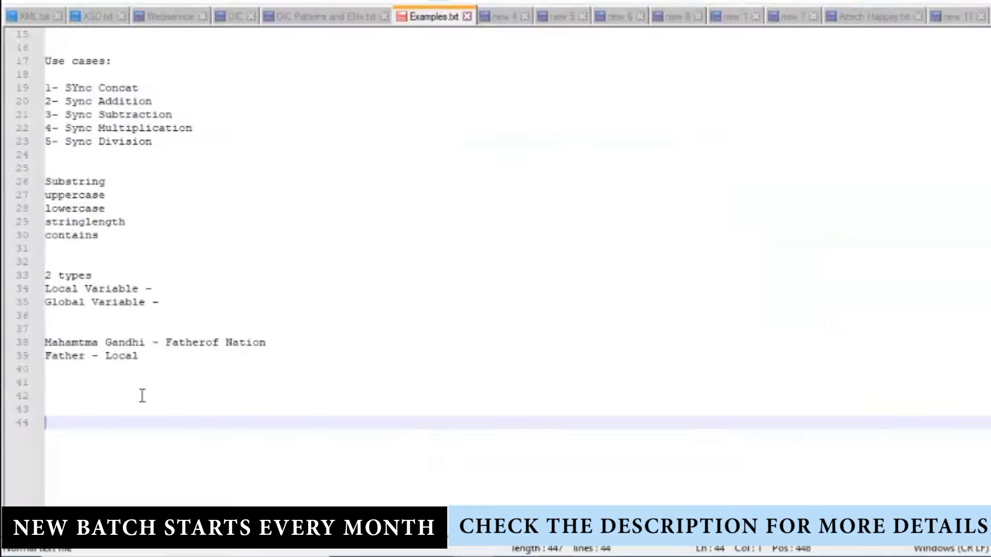
left_click(142, 396)
left_click(43, 272)
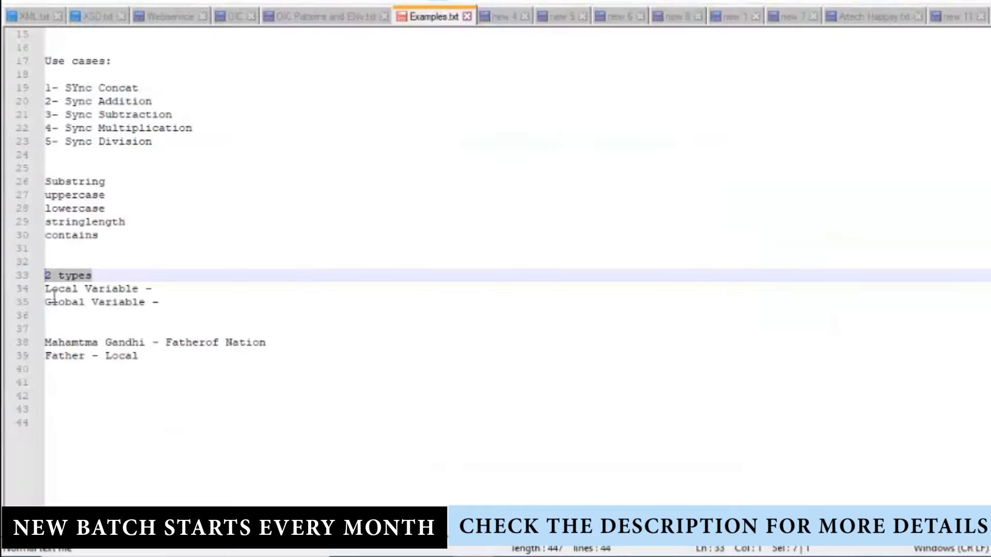
double_click(61, 289)
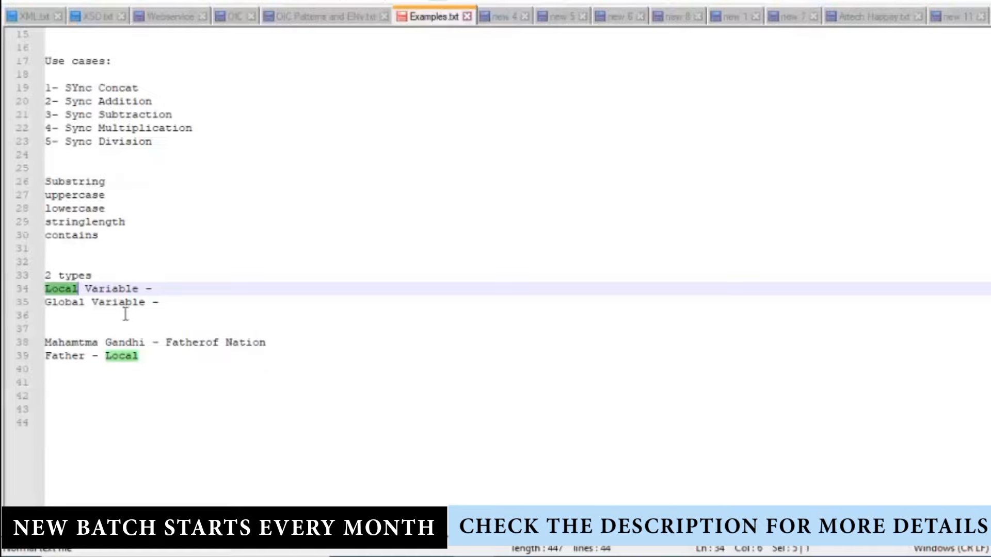
double_click(72, 302)
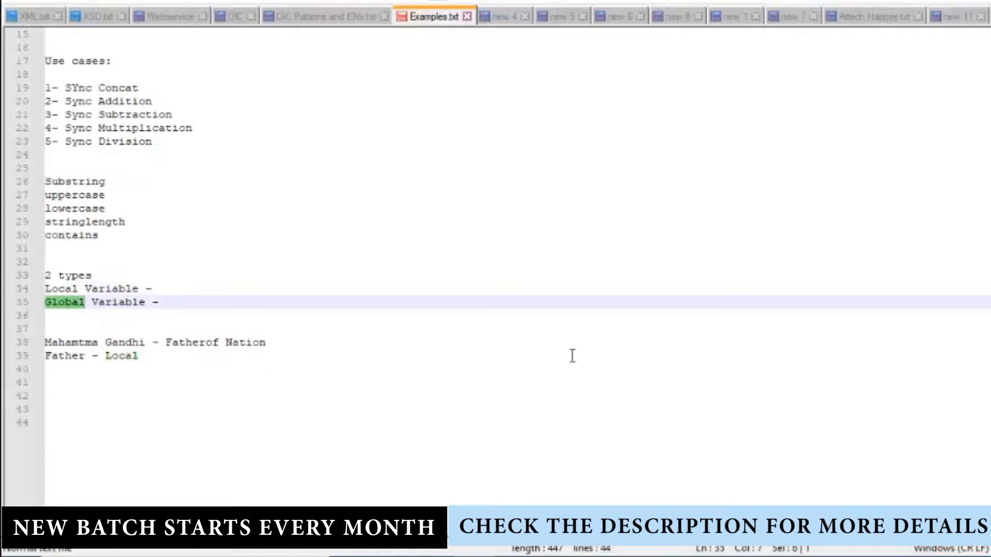
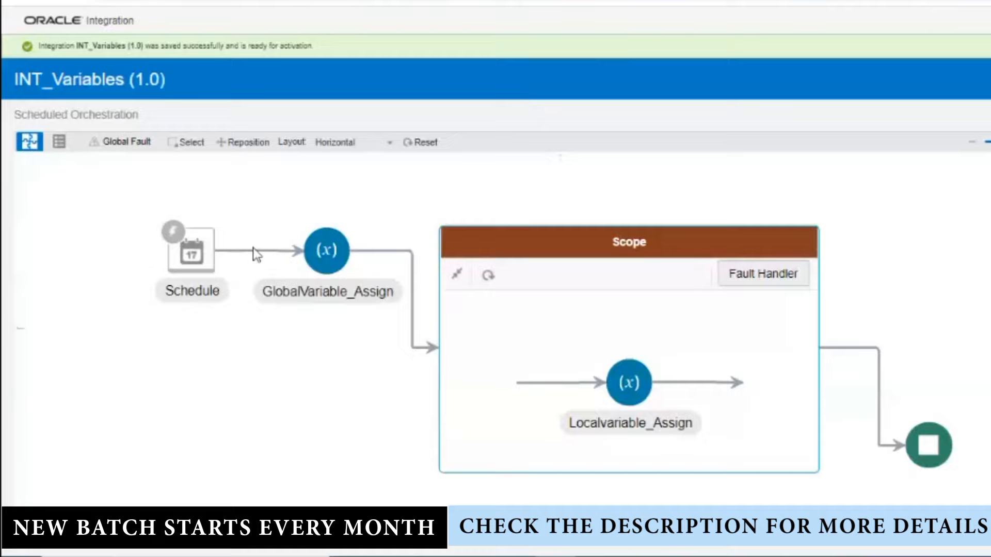
Step: Add a string assignment to GlobalVariable_Assign, review the existing variables it offers, and leave the action without an expression
left_click(330, 251)
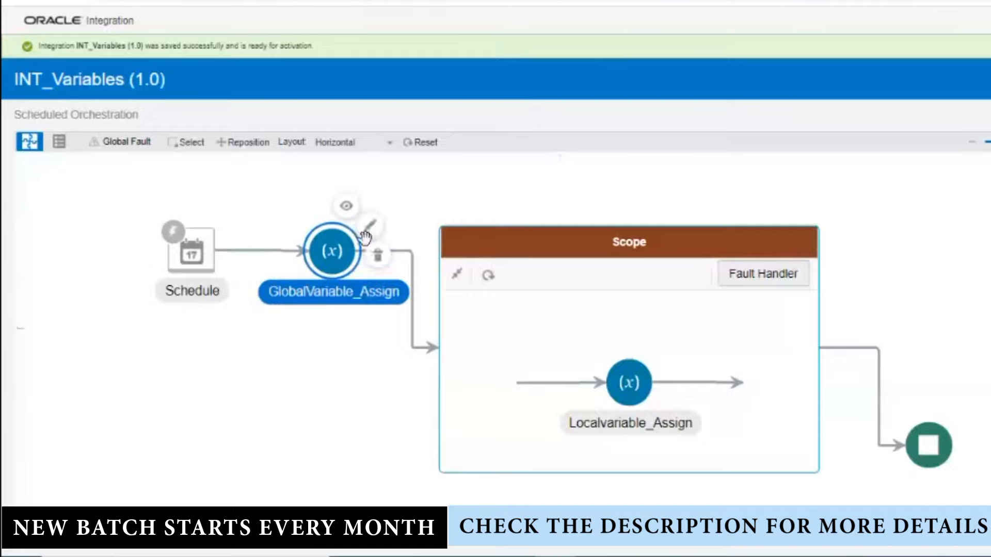
left_click(367, 228)
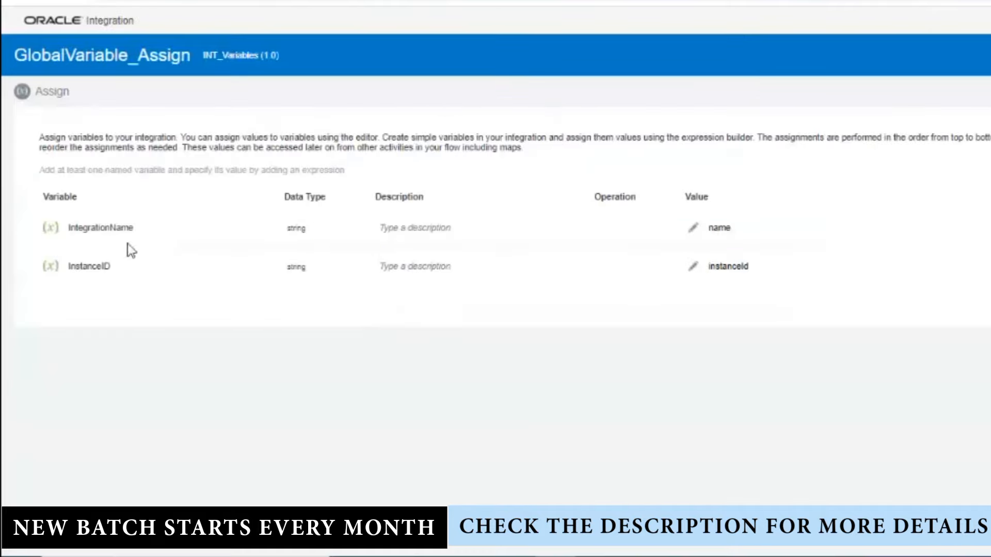
left_click(988, 305)
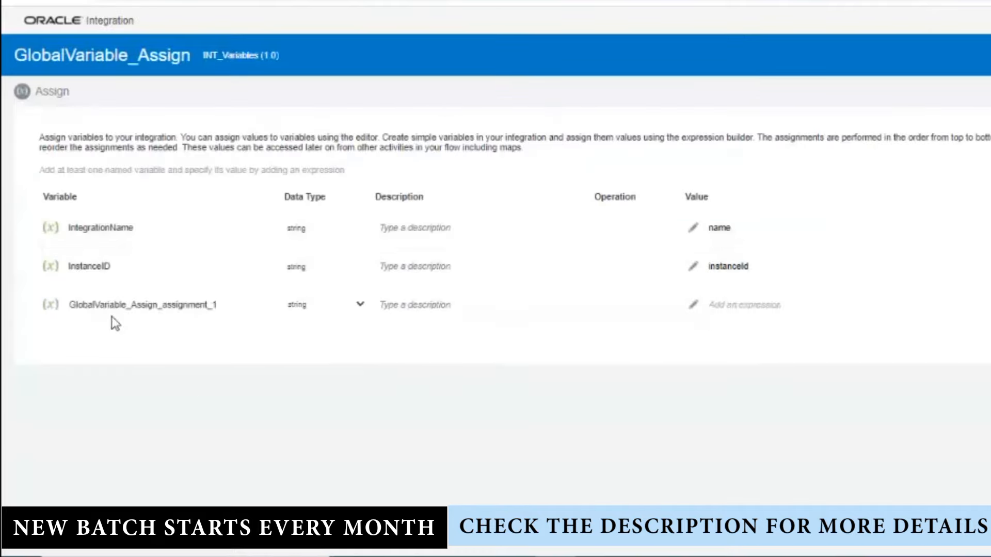
left_click(250, 303)
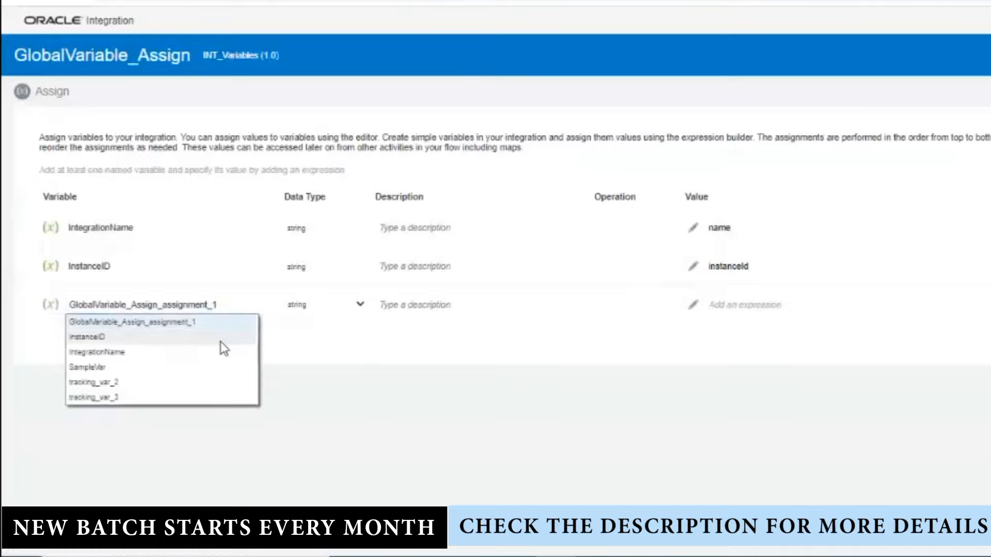
left_click(534, 398)
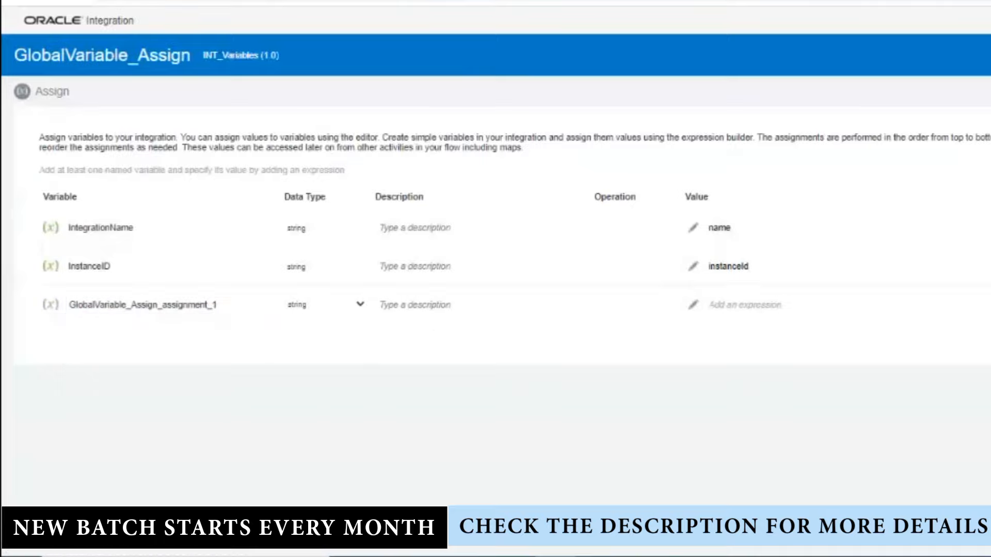
left_click(988, 56)
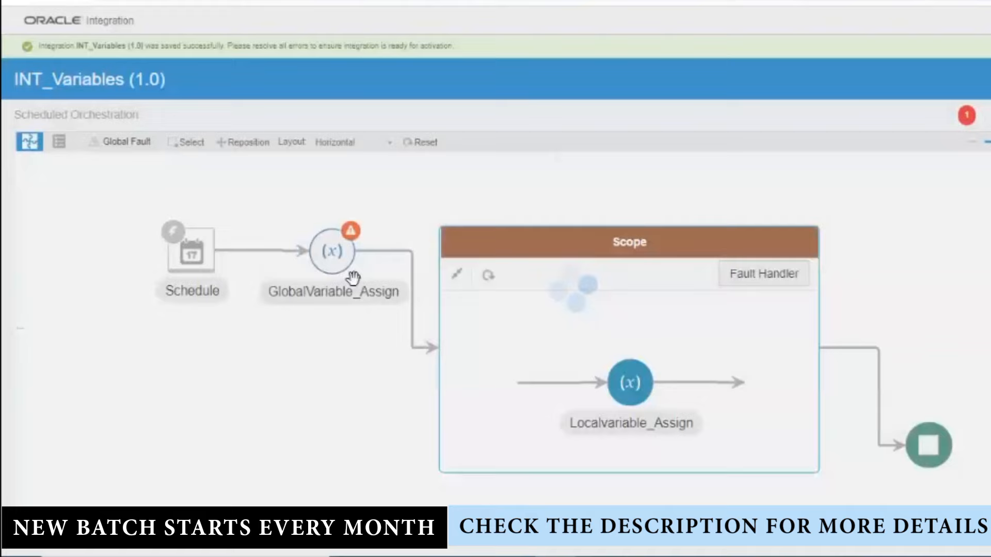
Step: Delete the unfinished third assignment from GlobalVariable_Assign and save the integration
left_click(333, 258)
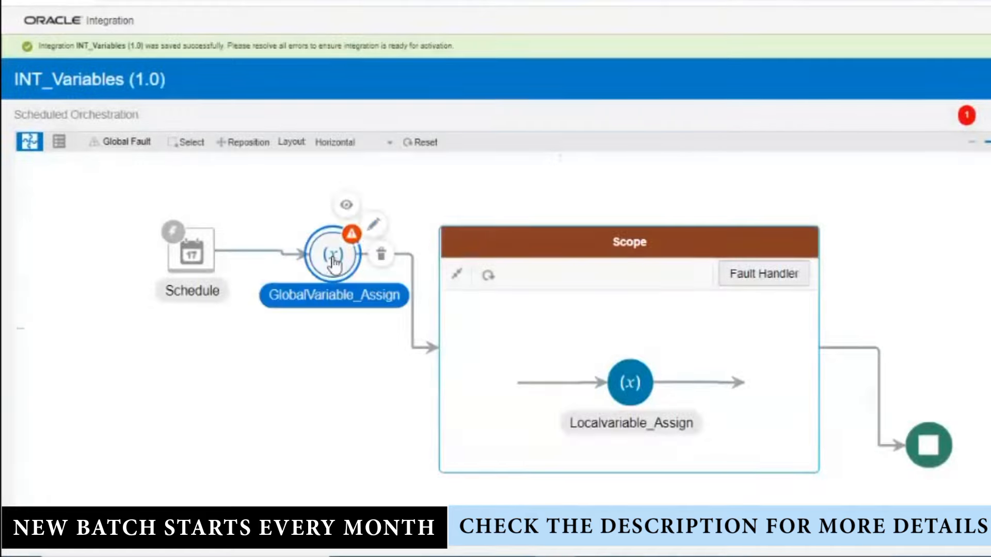
left_click(374, 224)
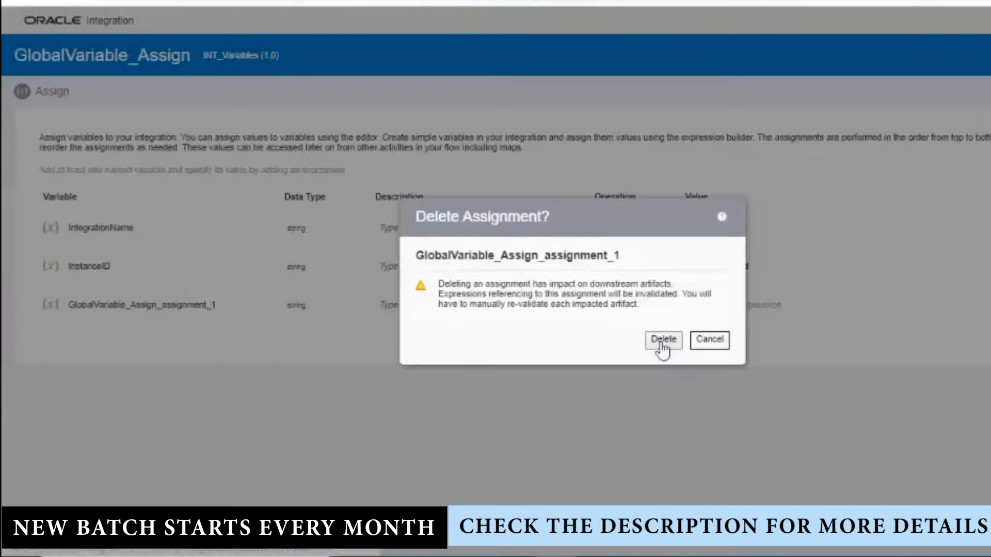
left_click(658, 347)
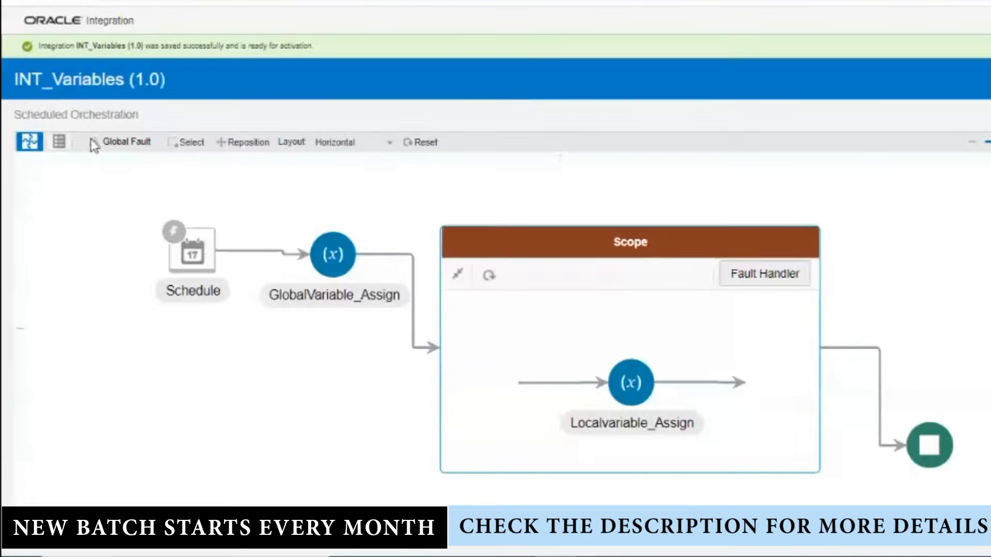
Step: Create the integration's global fault flow and add an Assign action named SampleVar1 to it
left_click(108, 144)
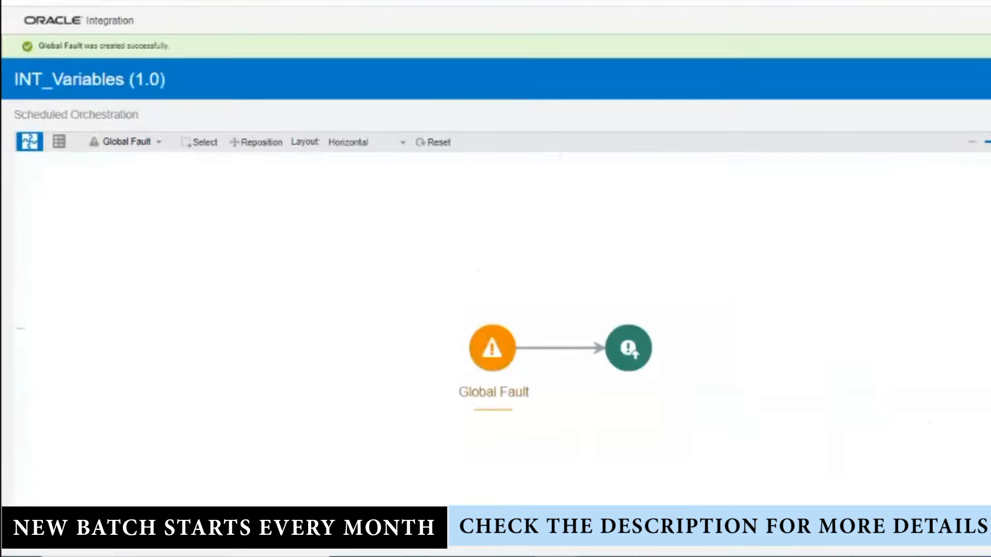
left_click_drag(820, 261, 558, 348)
left_click(503, 287)
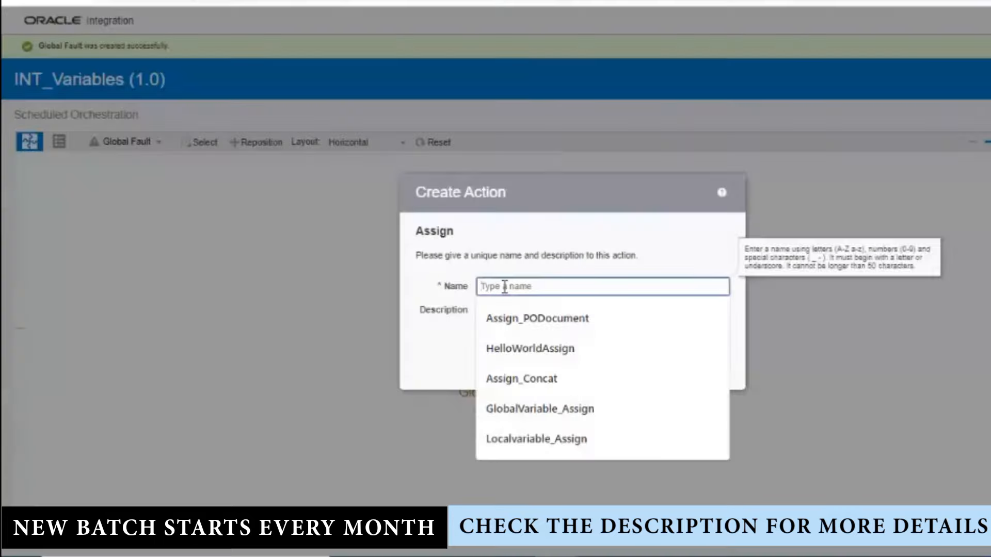
type("SampleVar")
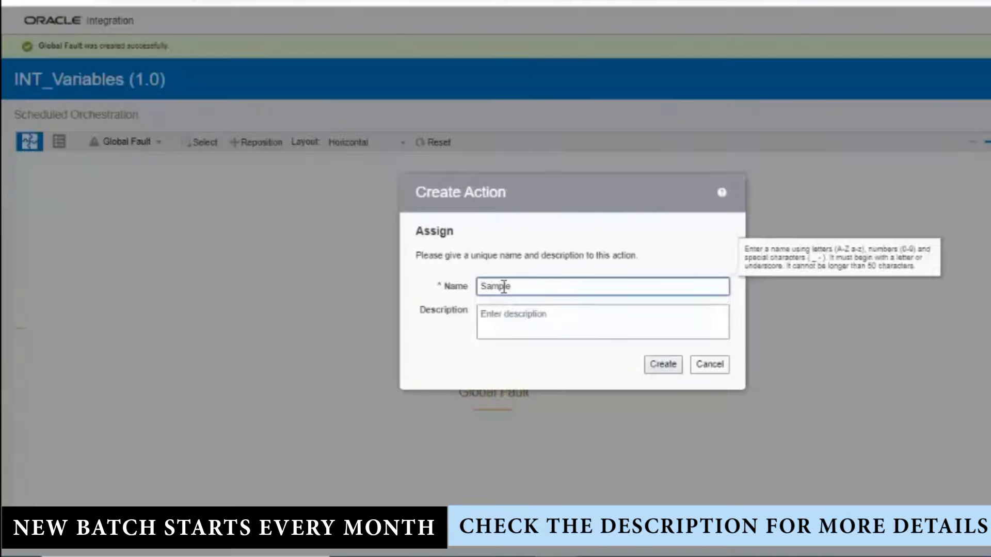
left_click(662, 364)
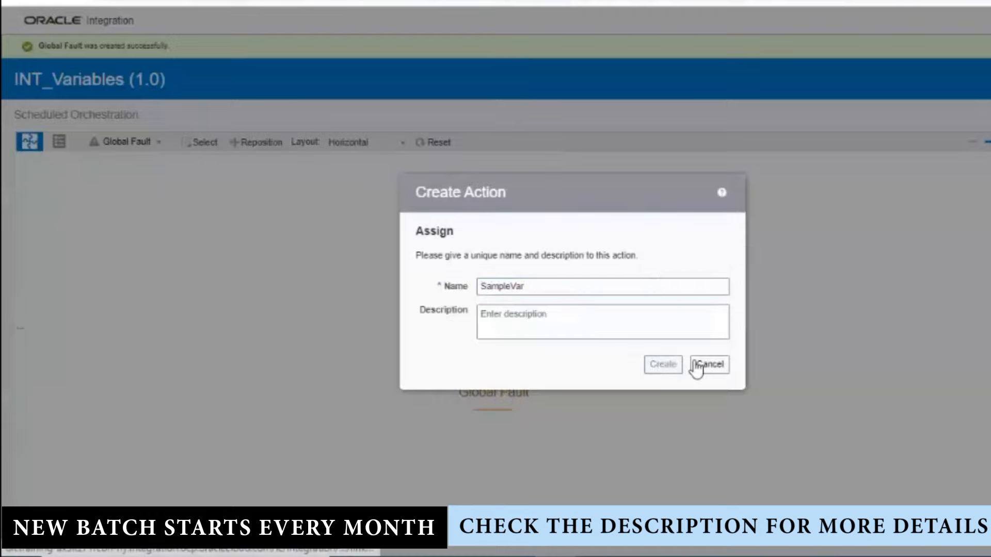
left_click(554, 286)
type("1")
left_click(662, 364)
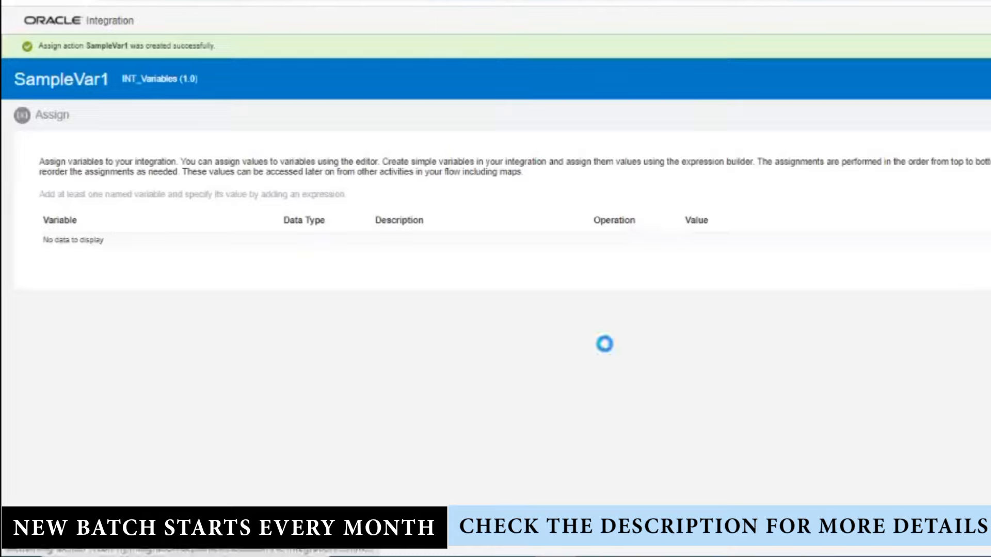
Step: Review the existing variables offered for the SampleVar1 assignment, and delete the SampleVar1 action from the global fault flow
left_click(247, 252)
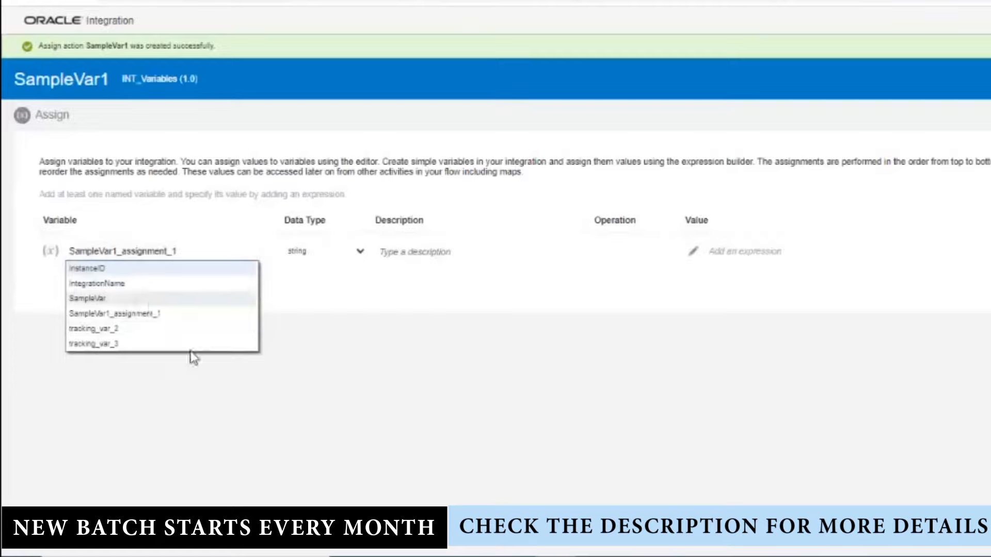
left_click(378, 390)
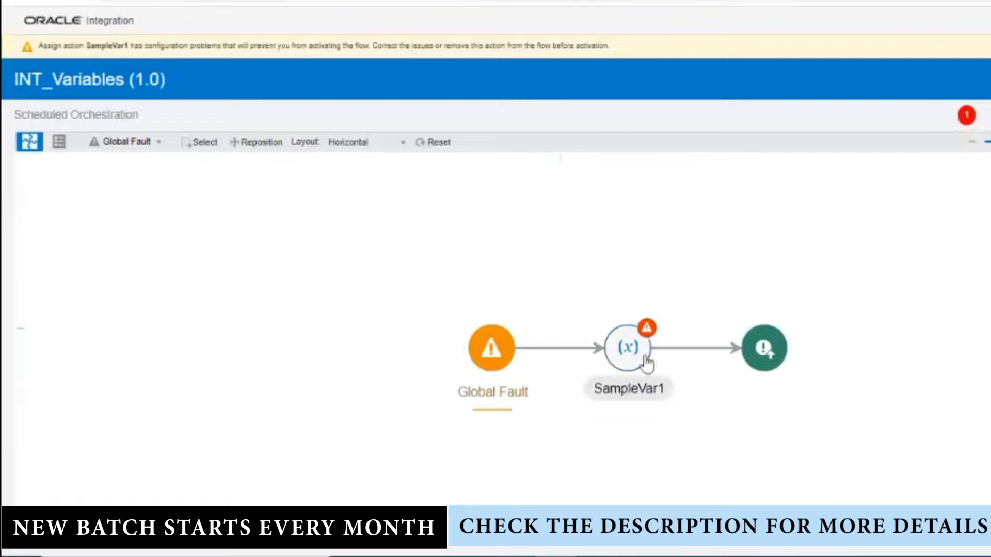
left_click(651, 349)
left_click(671, 350)
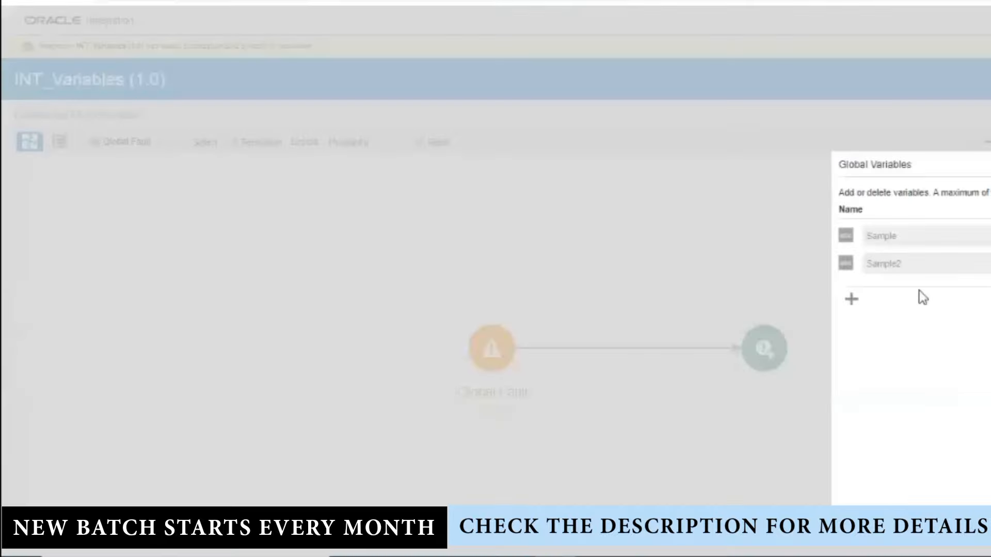
left_click(708, 286)
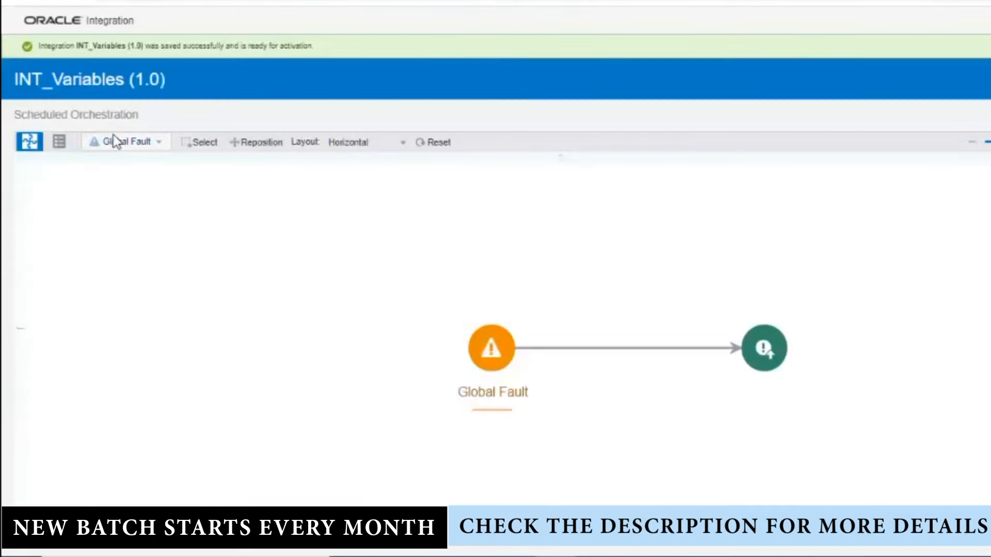
Step: Return to the main integration flow and add a third assignment to GlobalVariable_Assign
left_click(114, 141)
left_click(168, 185)
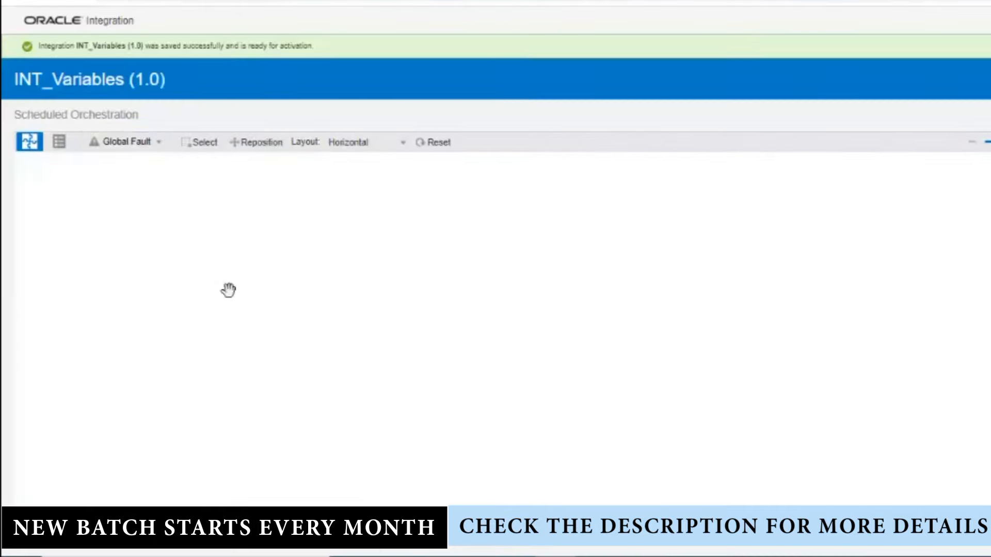
left_click(333, 258)
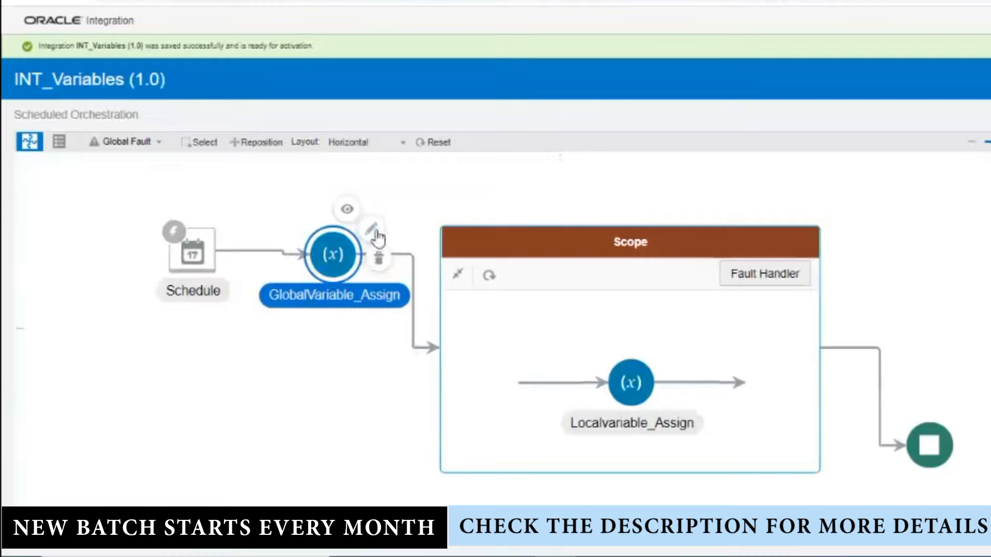
left_click(376, 233)
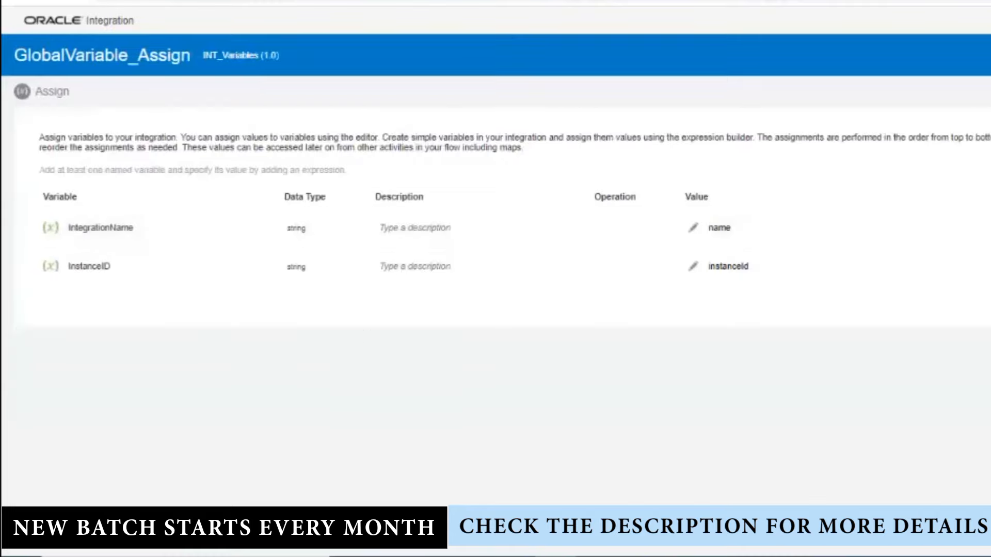
left_click(921, 347)
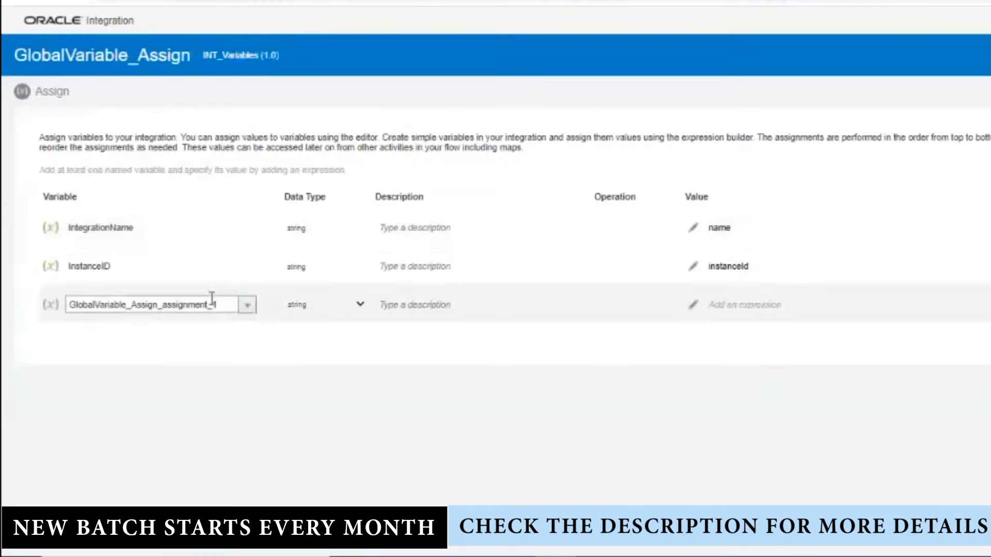
Step: Choose tracking_var_2 as the third assignment's variable and set its expression to "Started"
left_click(248, 304)
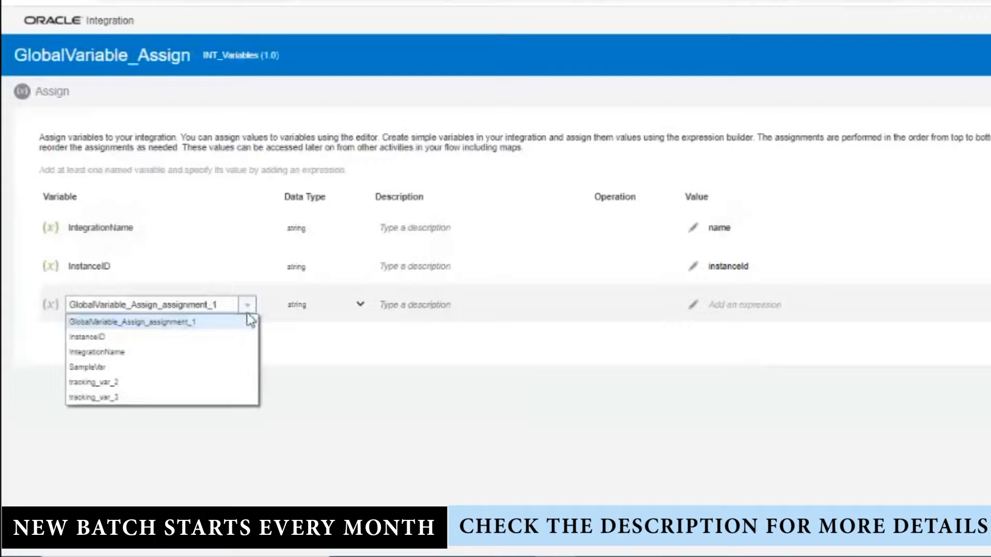
left_click(404, 390)
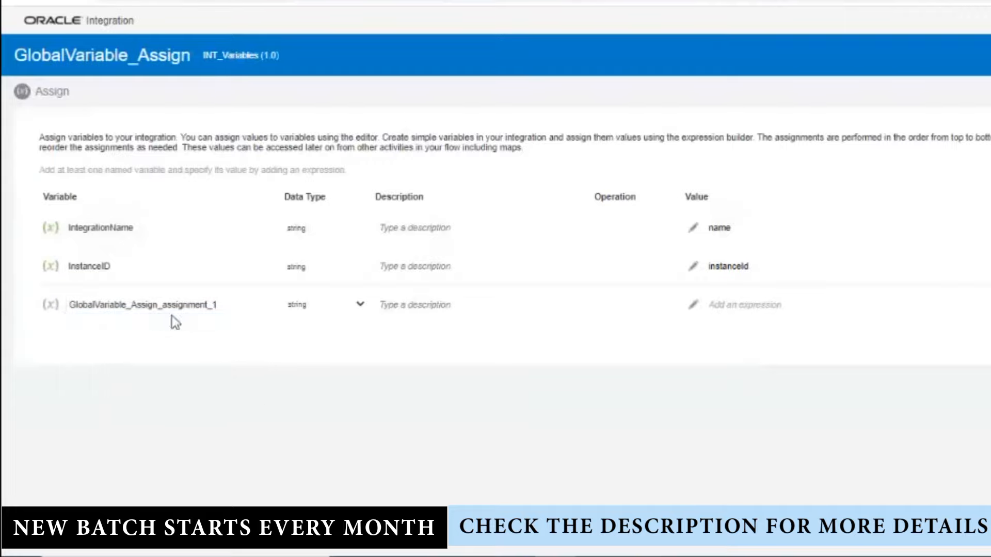
left_click(249, 305)
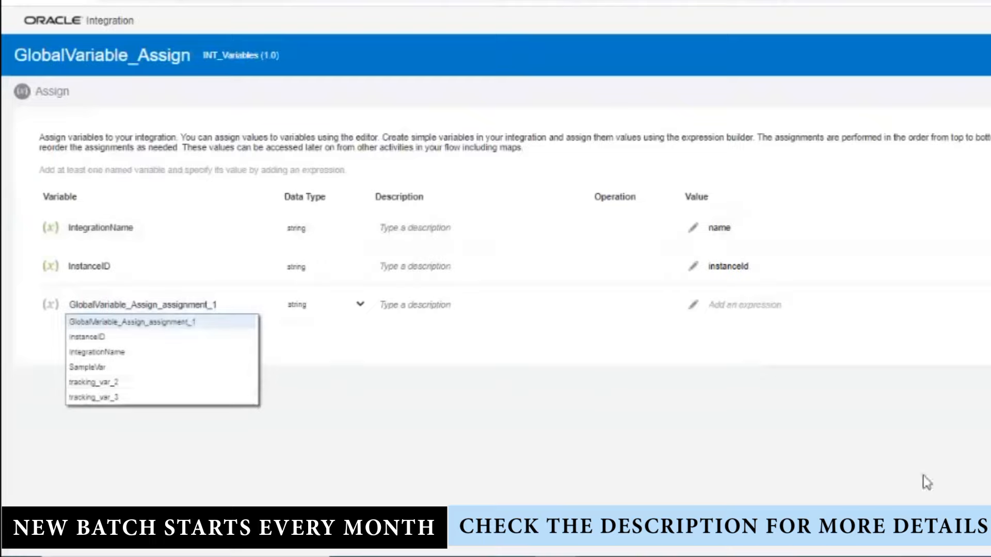
left_click(138, 327)
left_click(245, 304)
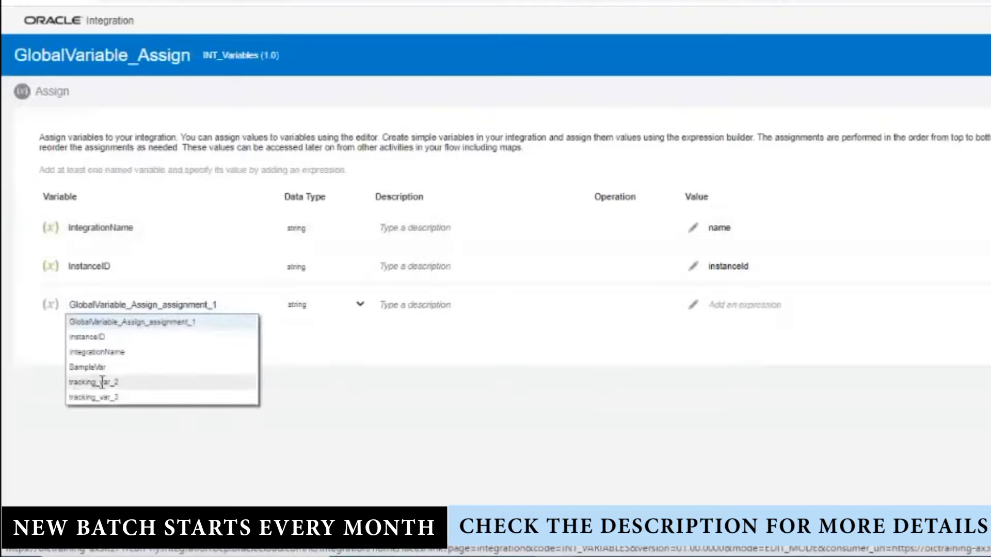
left_click(115, 382)
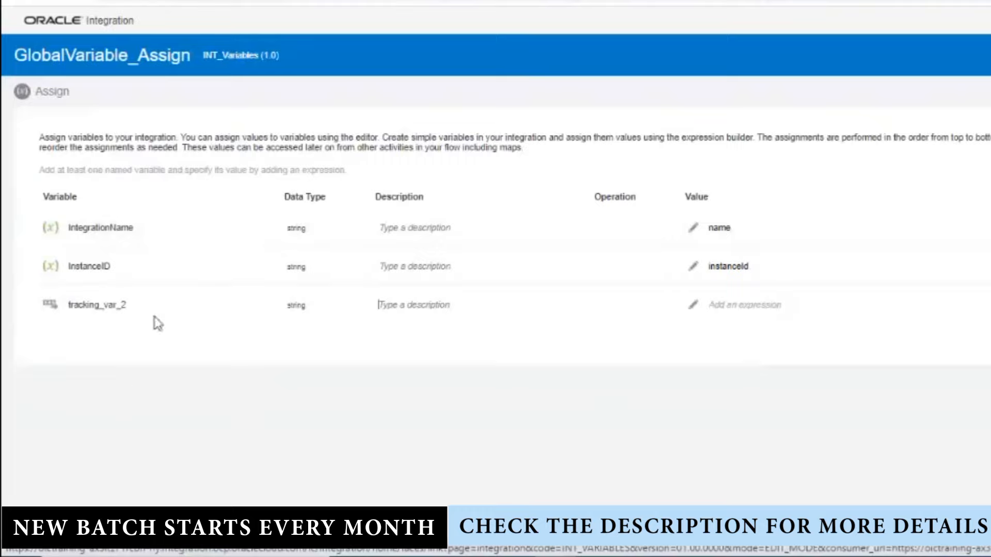
left_click(695, 307)
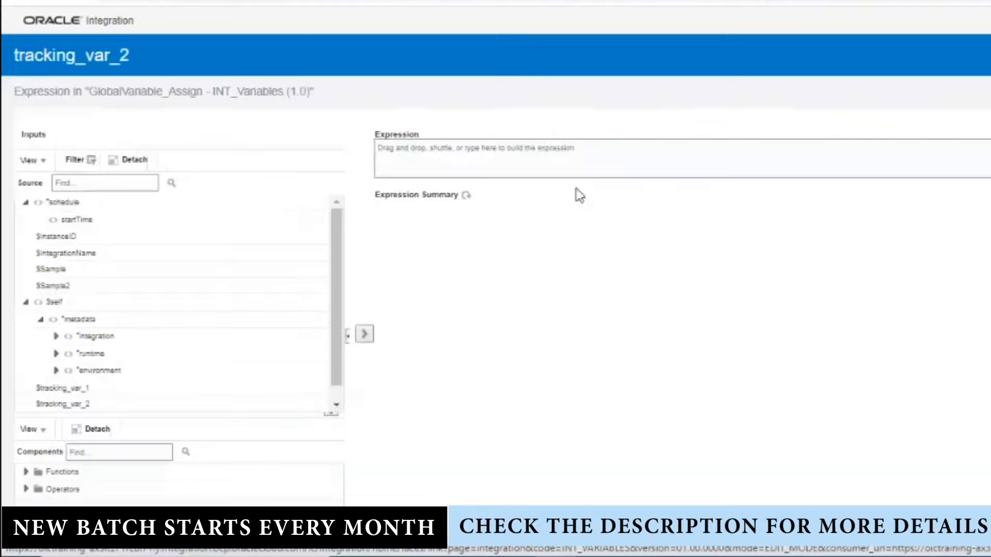
left_click(537, 152)
type("'")
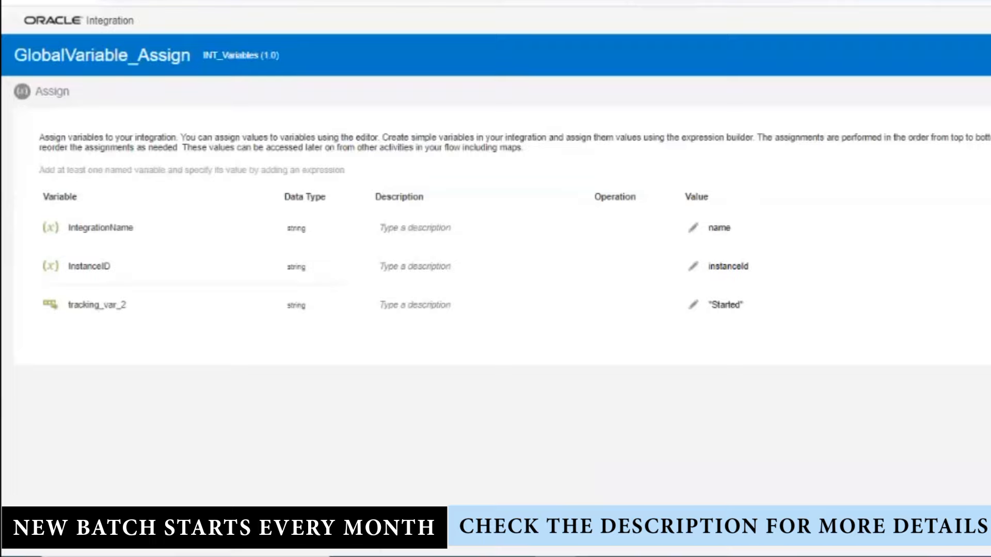
Step: Add a fourth assignment to GlobalVariable_Assign that sets tracking_var_3 to "Compledted"
double_click(138, 339)
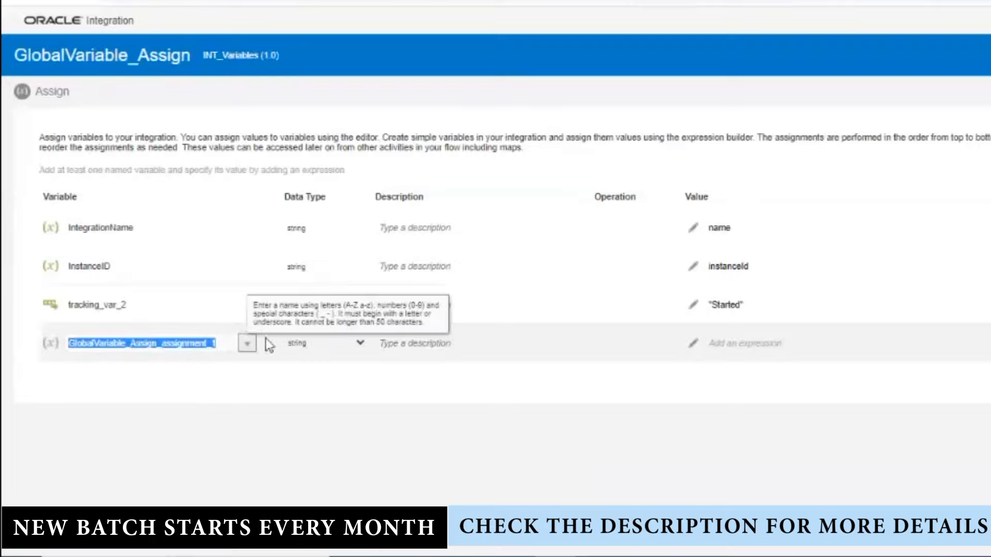
left_click(247, 344)
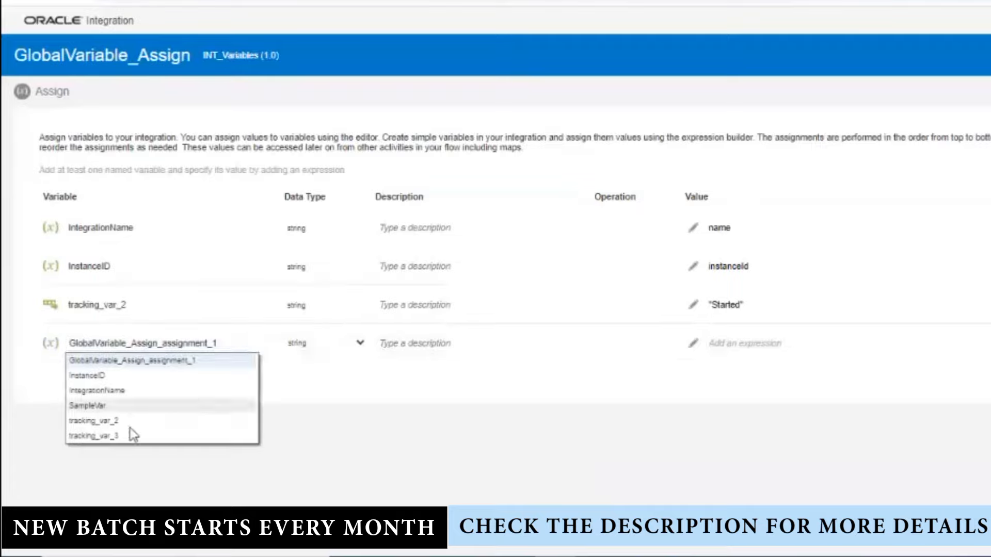
left_click(115, 432)
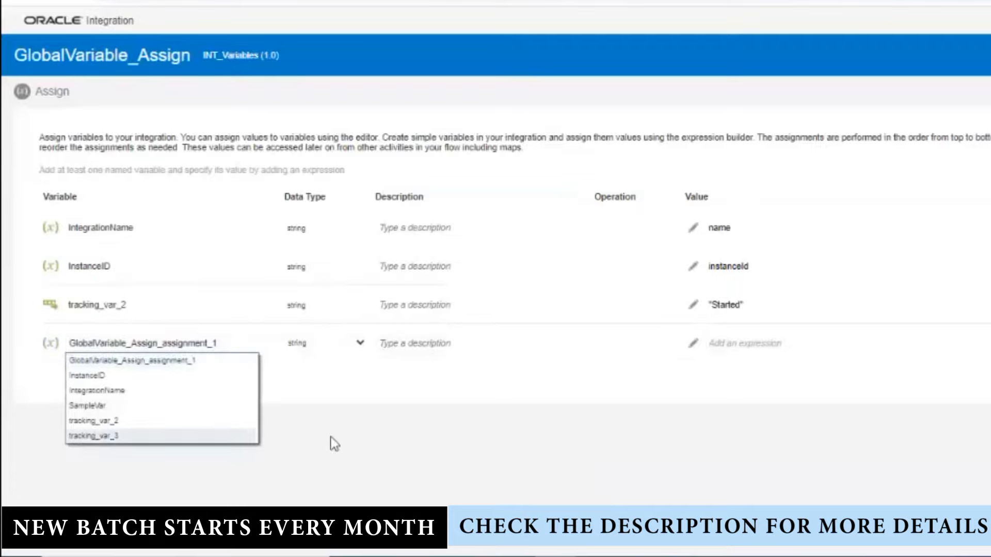
left_click(691, 343)
left_click(483, 148)
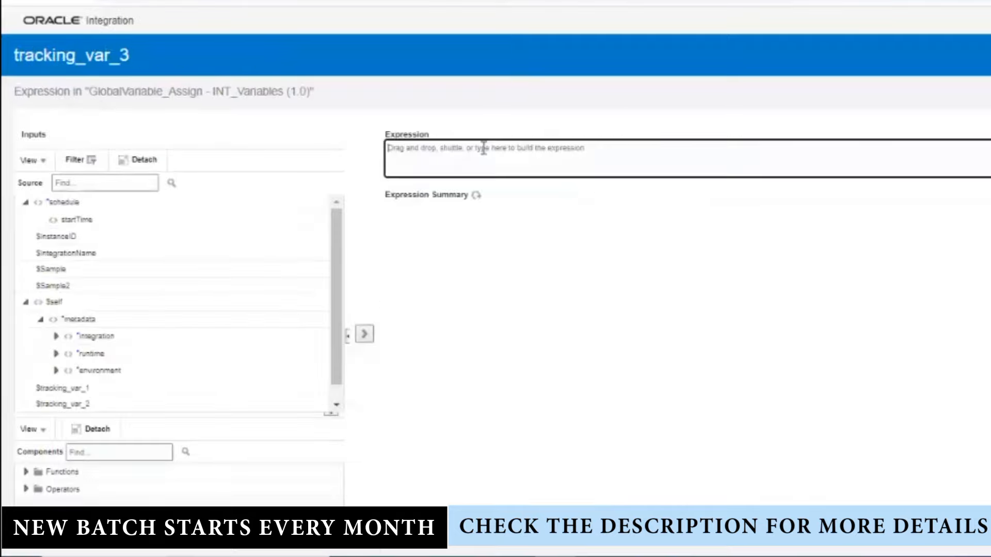
type("1")
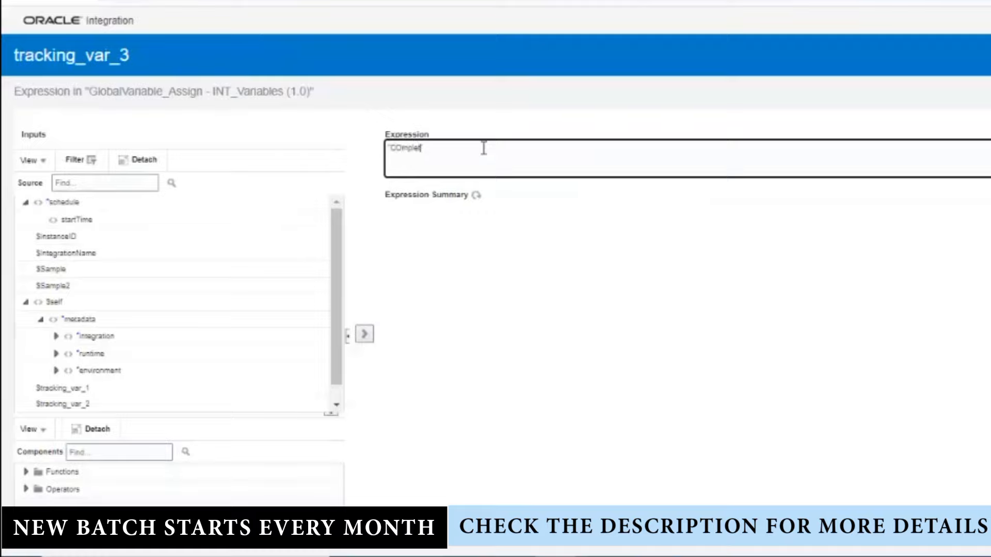
key("BackSpace")
key("BackSpace")
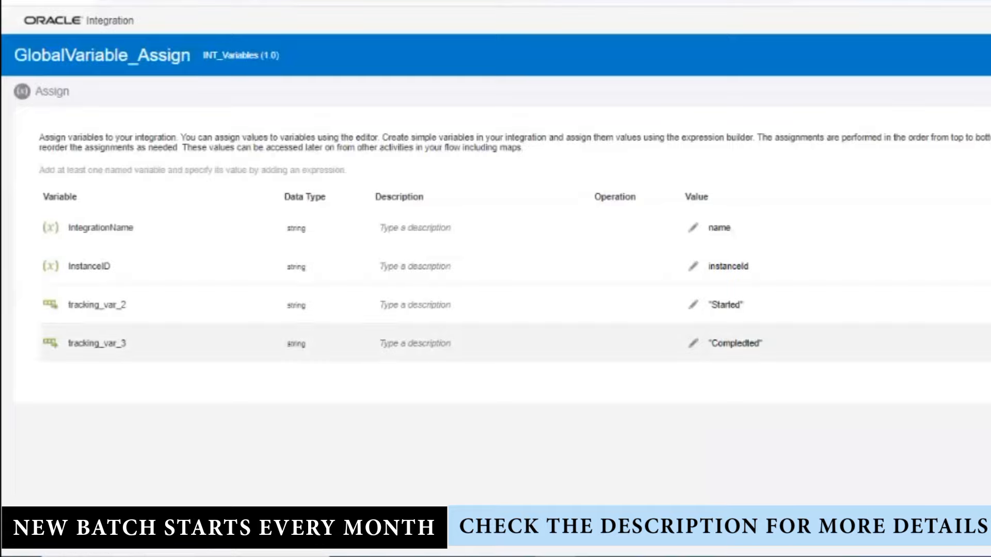
Step: Delete the tracking_var_3 assignment, validate GlobalVariable_Assign and return to the orchestration
left_click(989, 343)
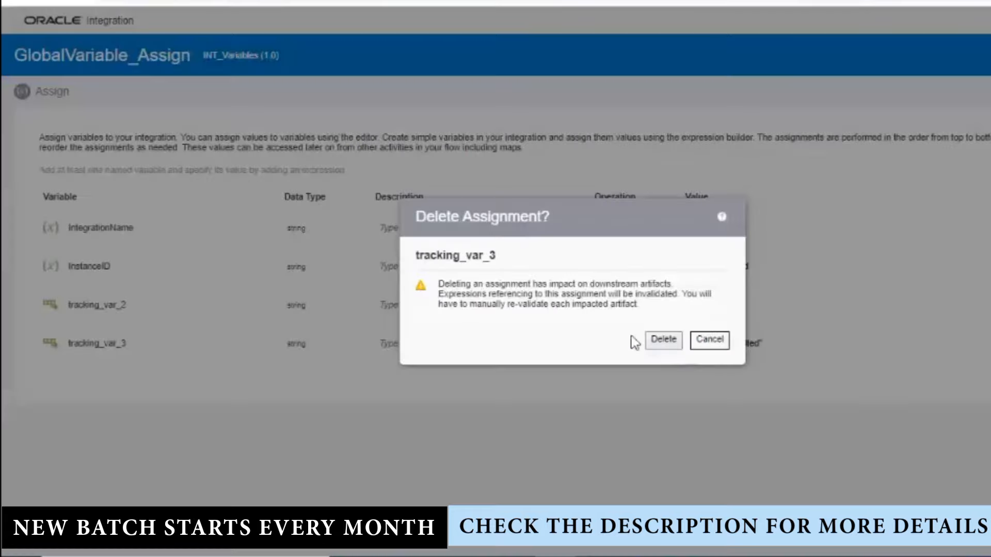
left_click(663, 340)
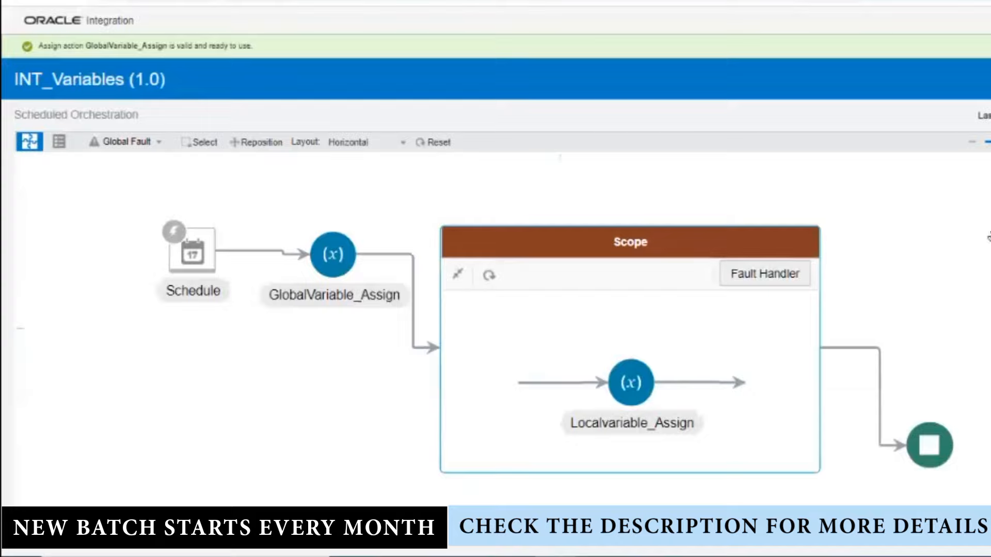
Step: Add an Assign action named EndAssign to the main flow between the Scope and the end of the integration
left_click(990, 206)
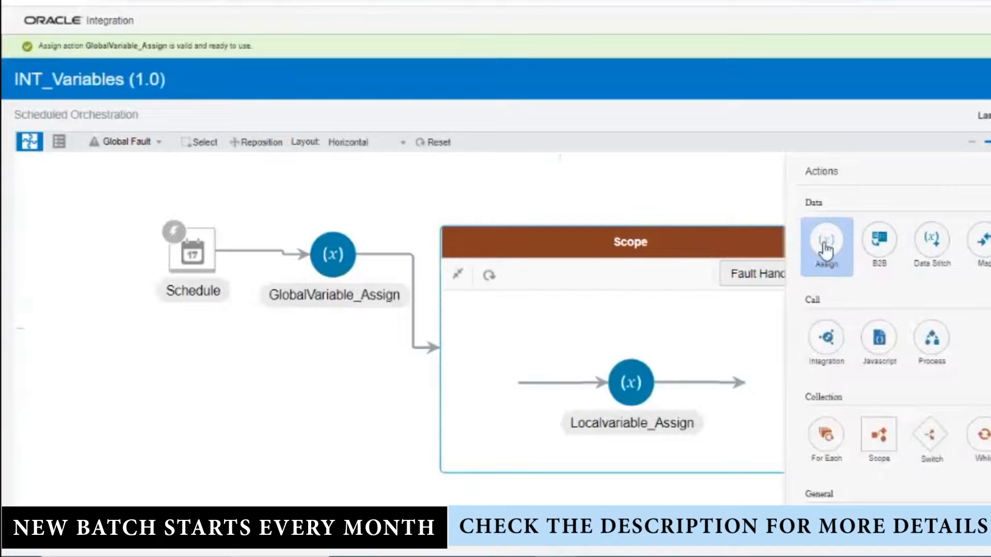
left_click_drag(824, 250, 877, 376)
left_click(528, 286)
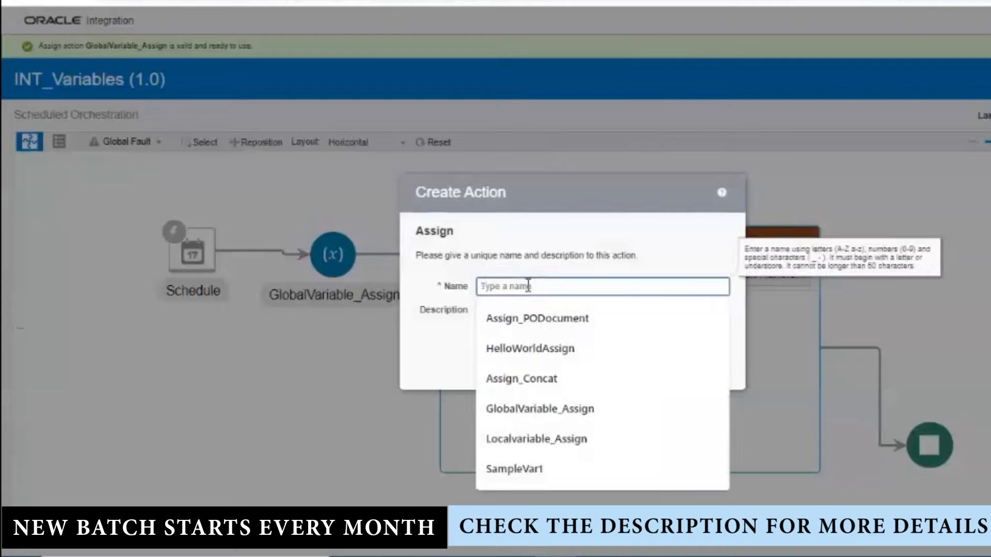
type("End")
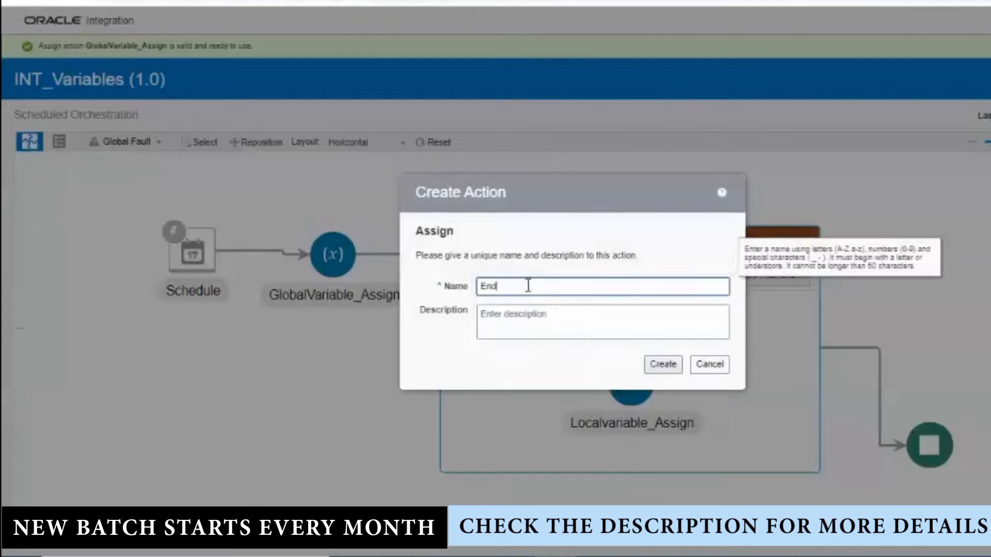
type("Assign")
left_click(663, 364)
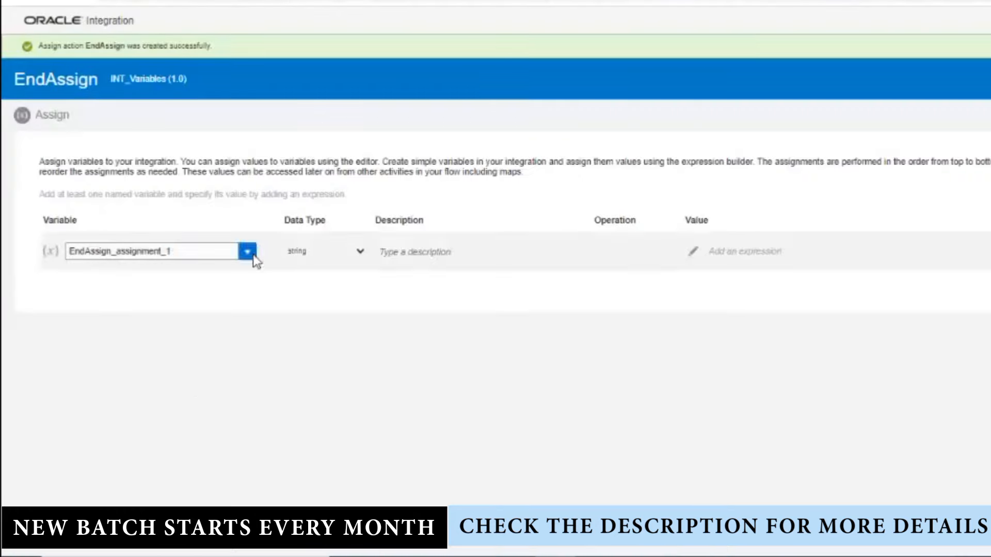
Step: Choose tracking_var_2 as the EndAssign action's variable and set its expression to "Completed"
left_click(246, 252)
left_click(124, 328)
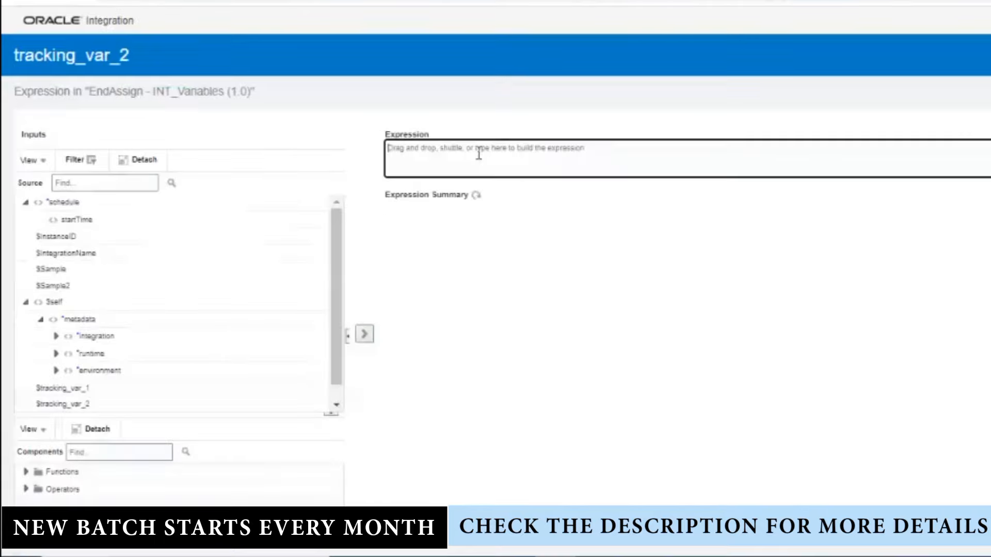
left_click(479, 155)
type("\"Comp")
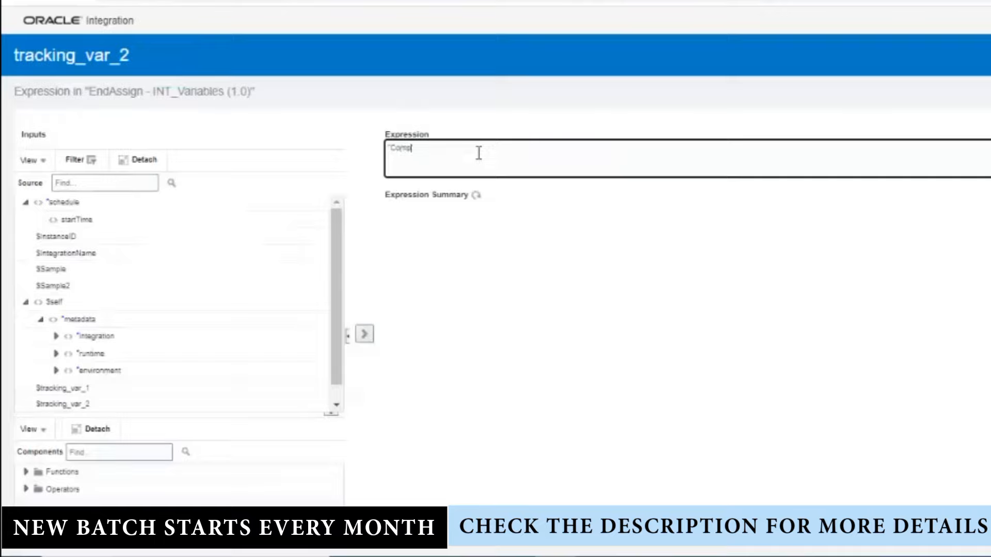
type("leted\"")
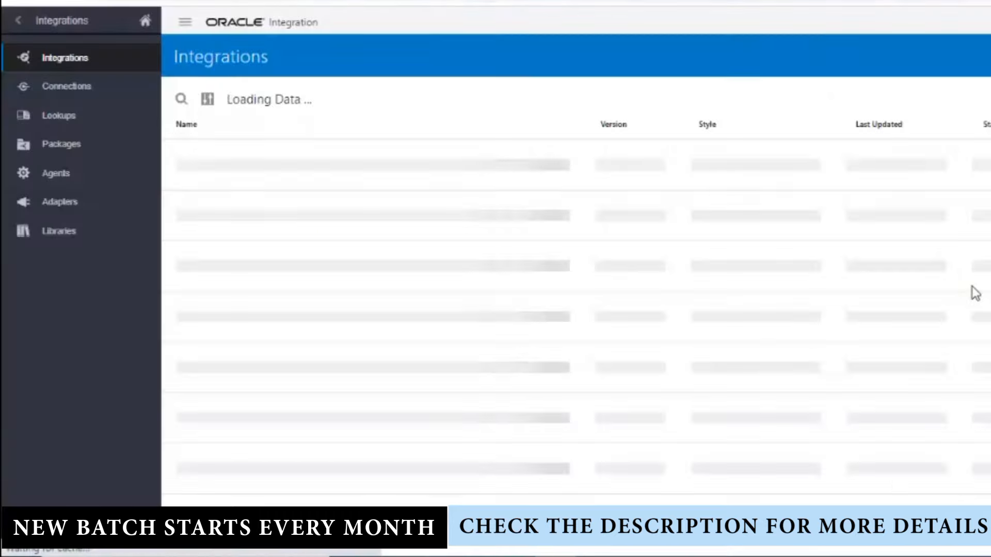
Step: Reopen INT_Variables, review and save its business identifiers for tracking, and inspect the GlobalVariable_Assign action
scroll(504, 263, "up", 1)
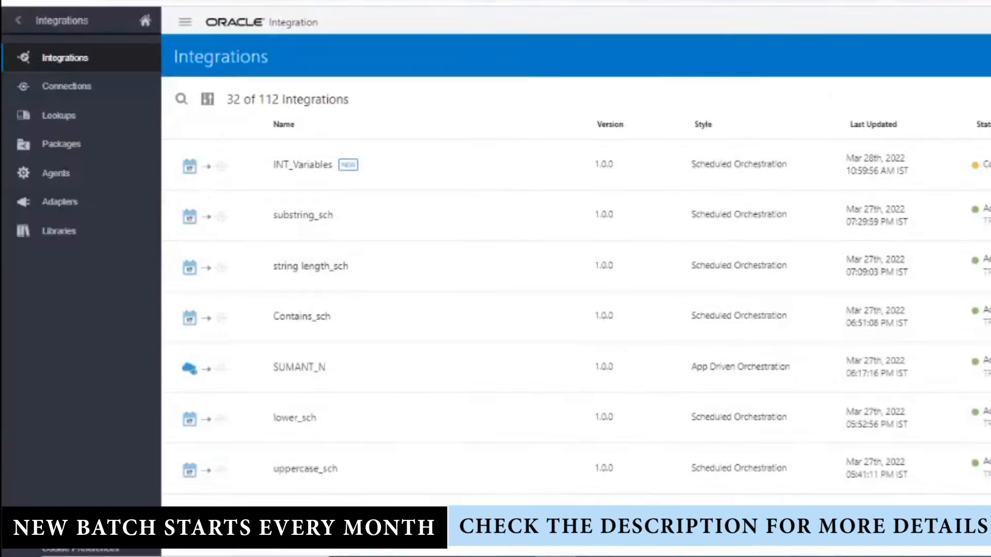
left_click(968, 164)
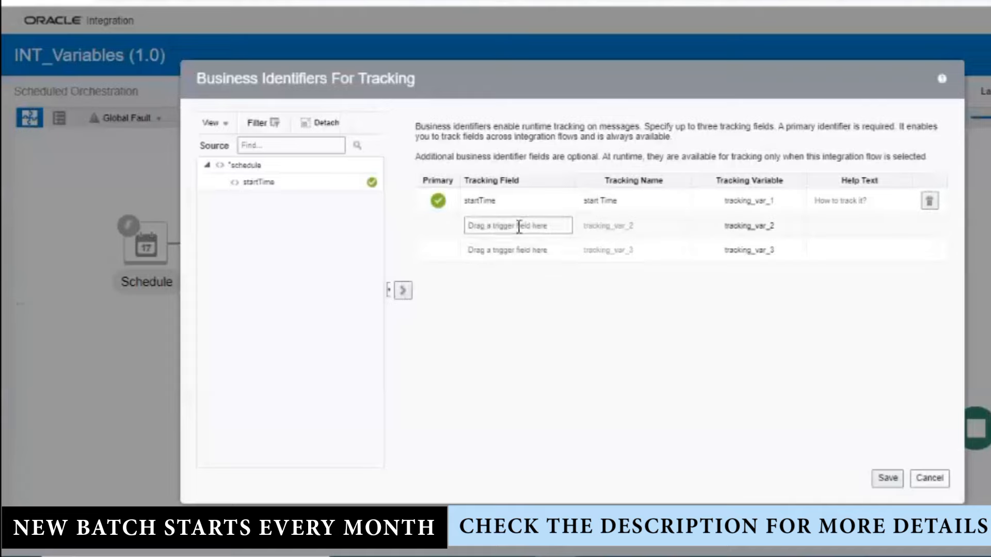
left_click(519, 227)
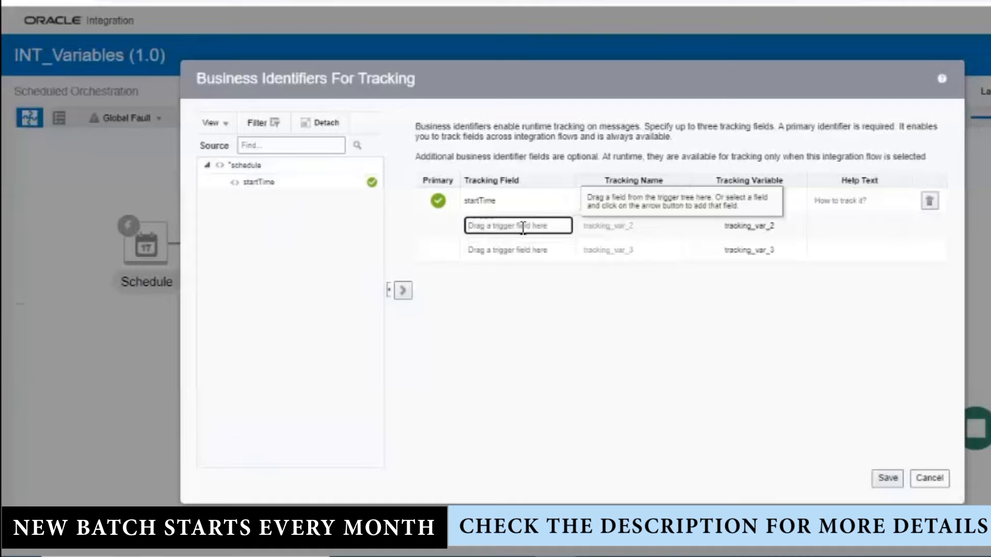
key("ctrl+minus")
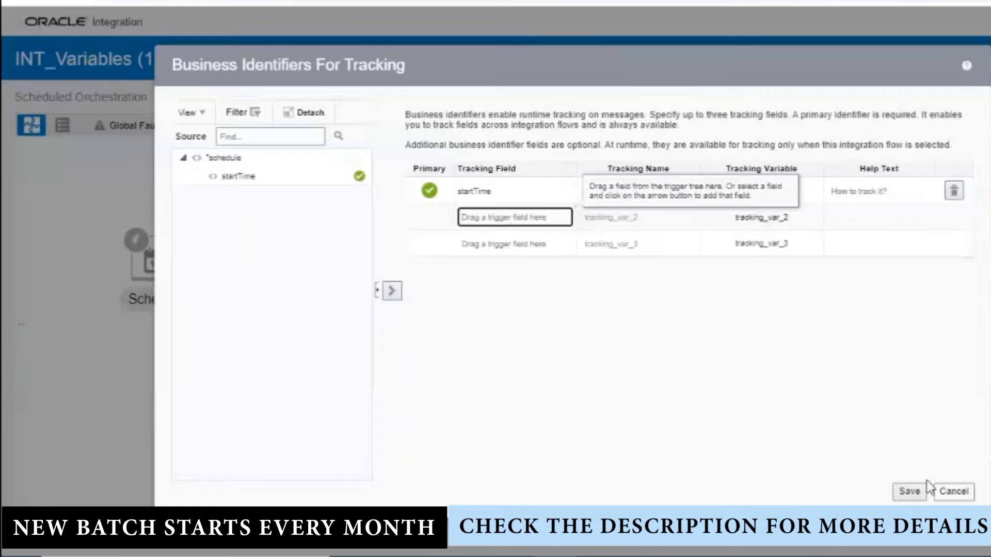
left_click(909, 494)
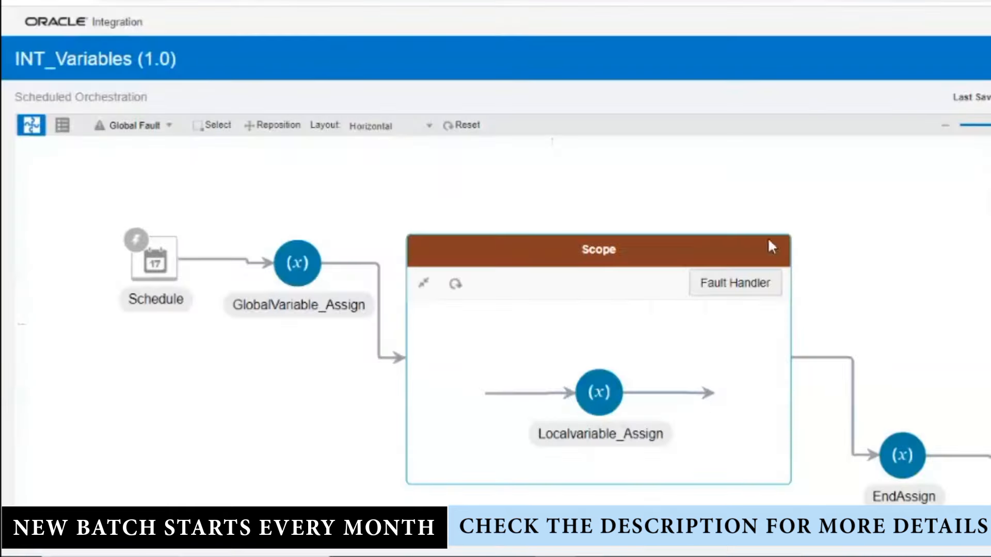
left_click(300, 257)
left_click(339, 241)
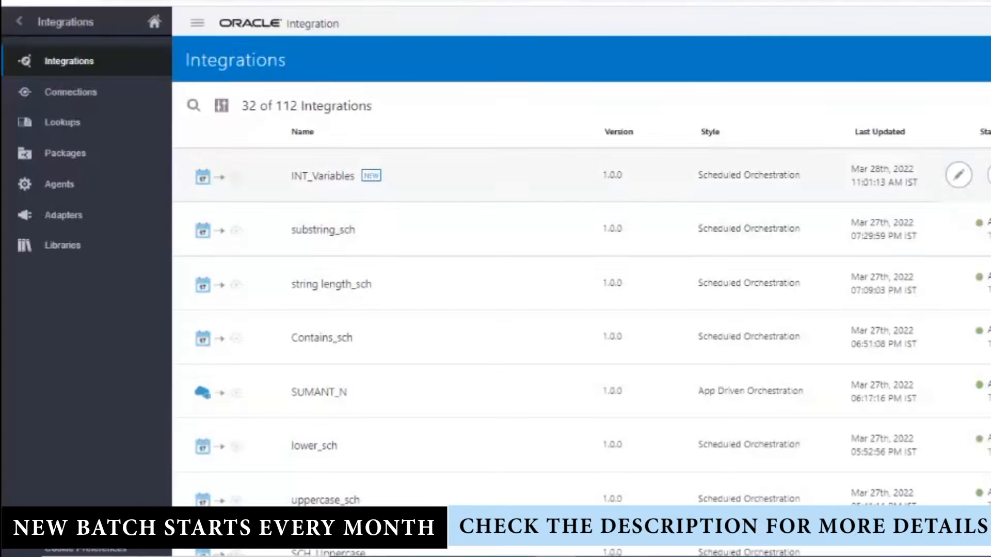
Step: Activate the INT_Variables integration and submit it to run immediately
left_click(988, 174)
left_click(712, 454)
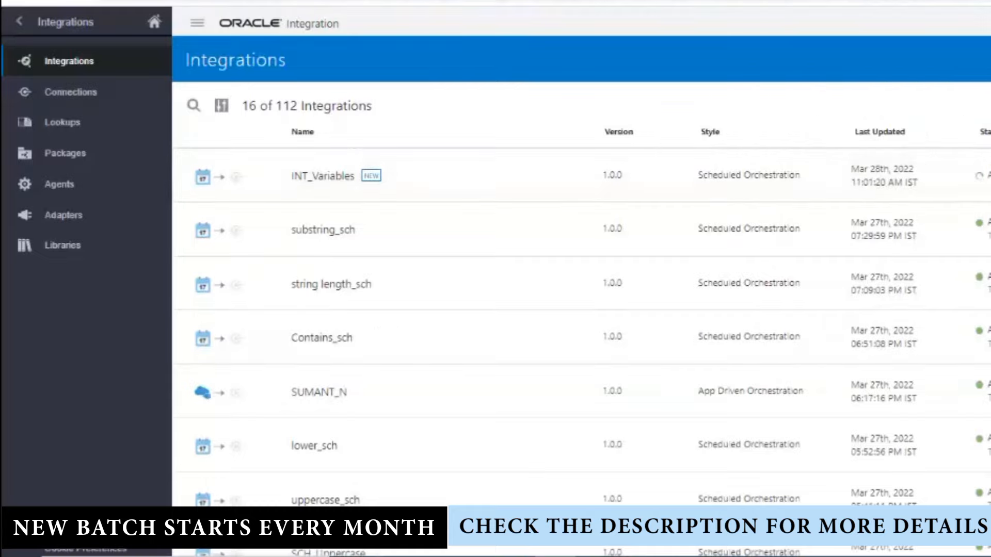
mouse_move(958, 176)
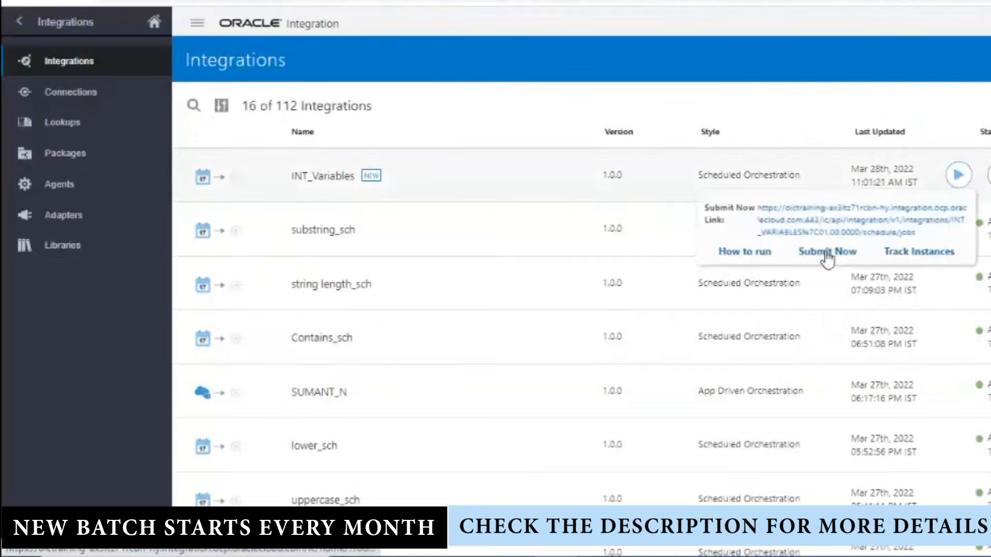
left_click(829, 252)
left_click(820, 392)
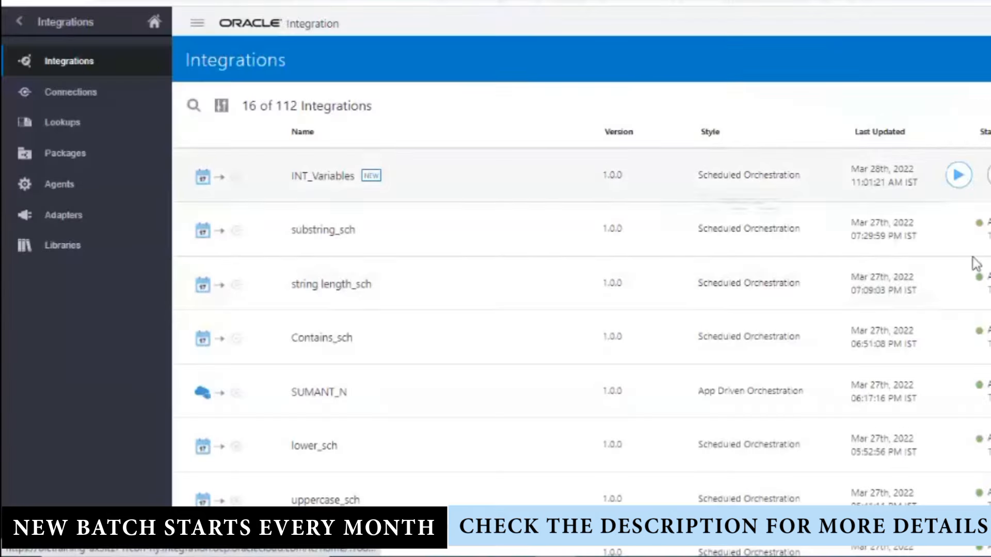
Step: View the tracked instances of INT_Variables with their business identifiers and return to the integrations list
left_click(924, 252)
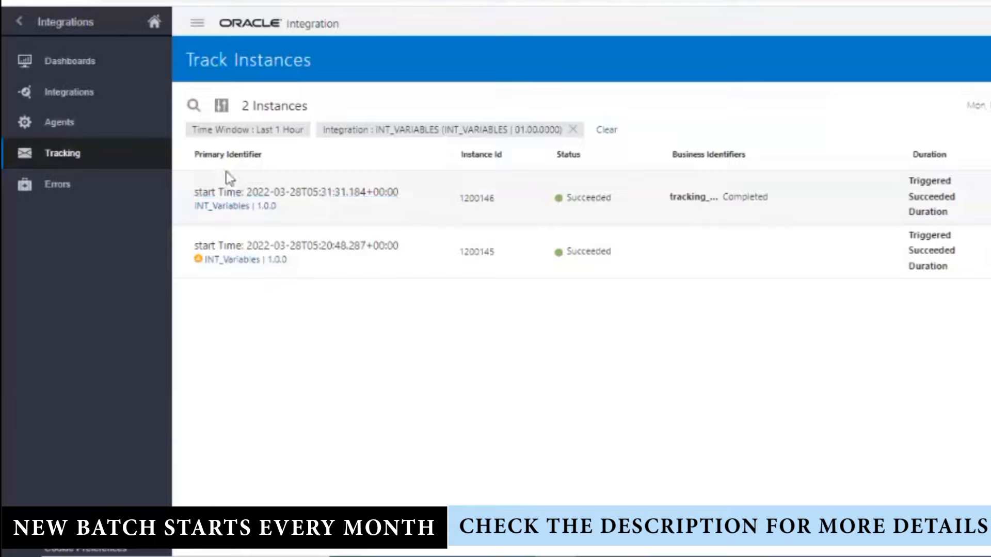
left_click(20, 22)
left_click(19, 23)
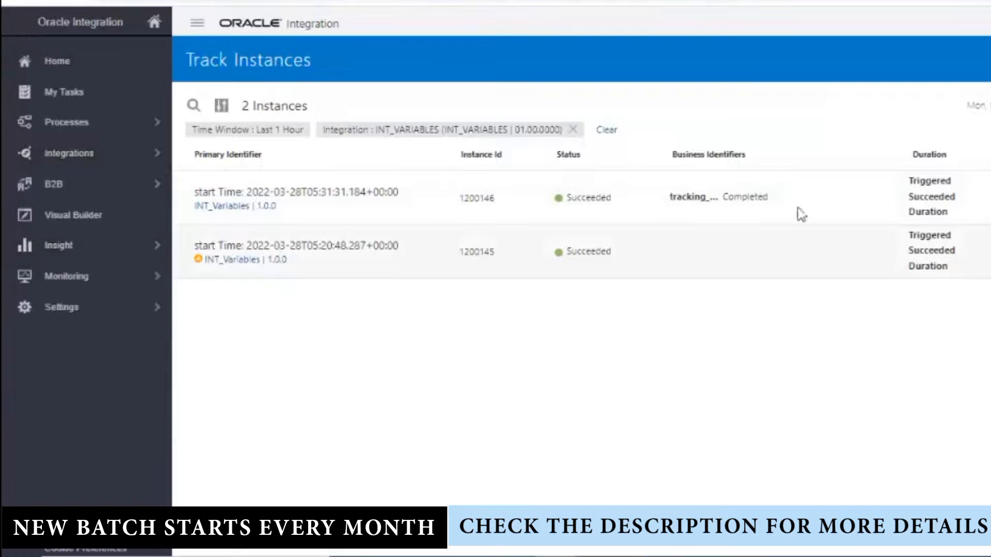
left_click(67, 157)
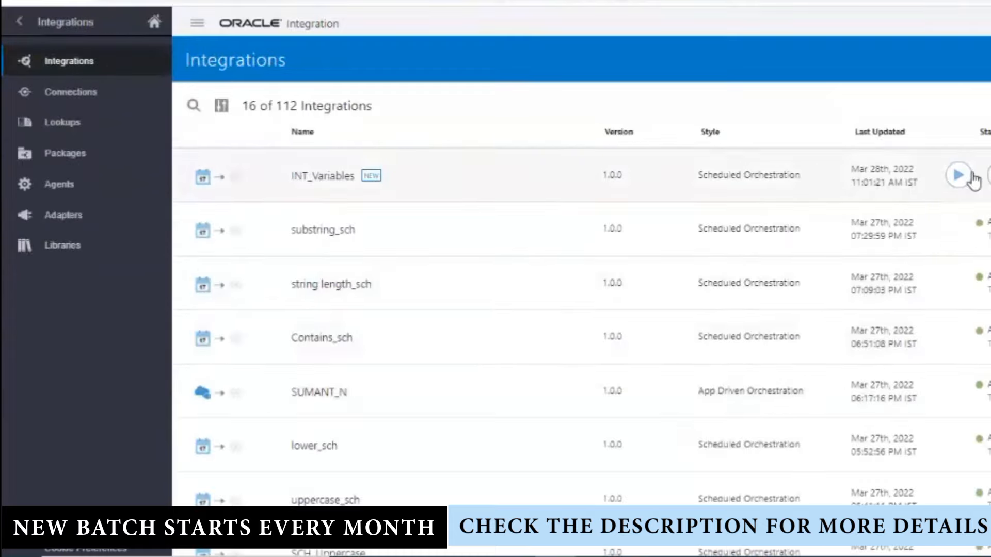
Step: Deactivate the INT_Variables integration and open it for editing
left_click(973, 178)
left_click(705, 350)
left_click(963, 179)
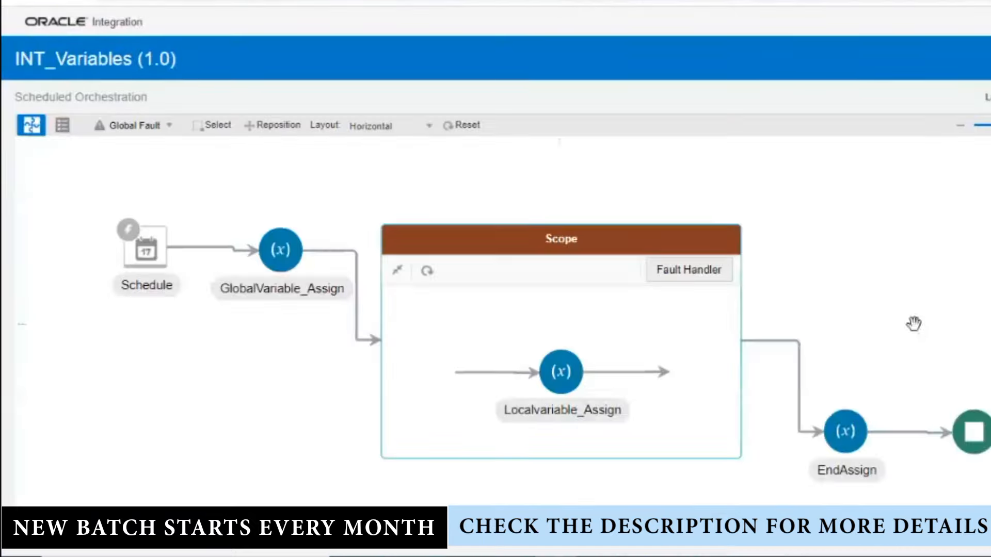
Step: Add a Wait action named Wait, set to 30 seconds, between the Scope and EndAssign
left_click(988, 207)
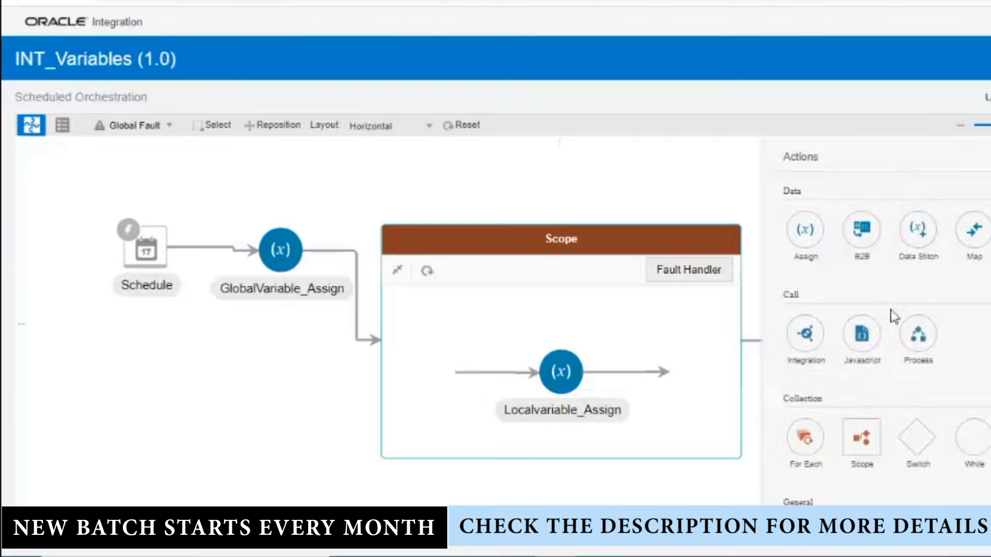
scroll(974, 402, "down", 3)
scroll(974, 361, "down", 1)
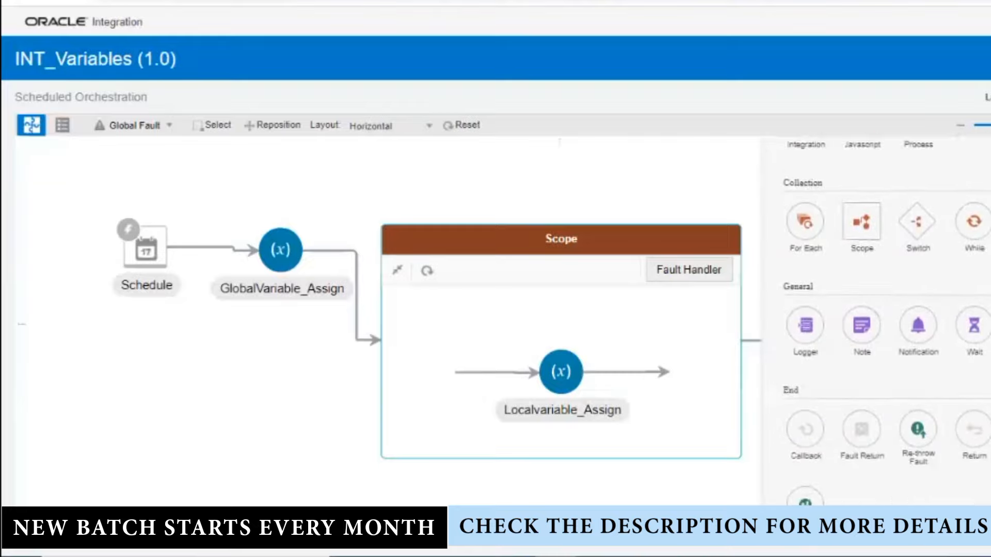
left_click_drag(851, 400, 800, 393)
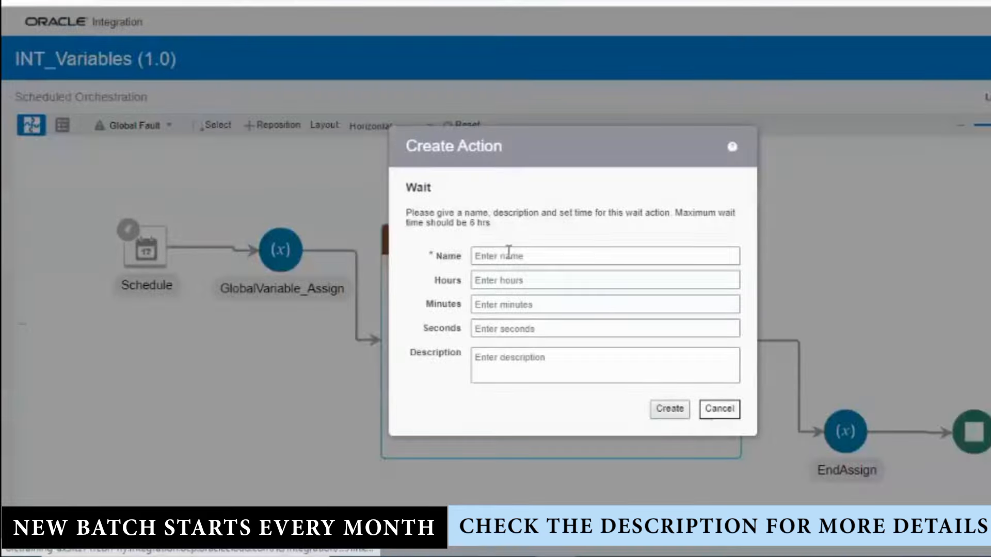
left_click(509, 253)
type("Wait")
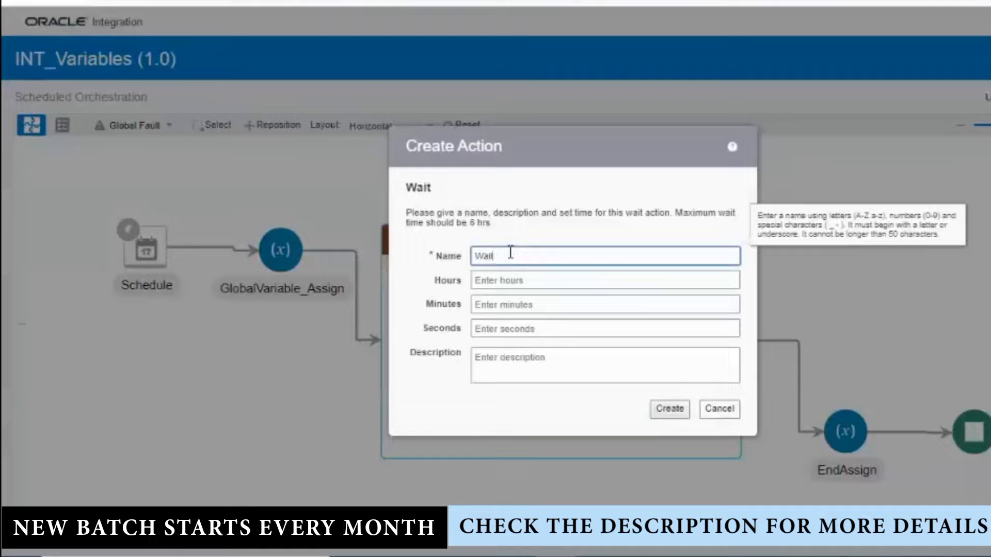
left_click(495, 279)
left_click(496, 305)
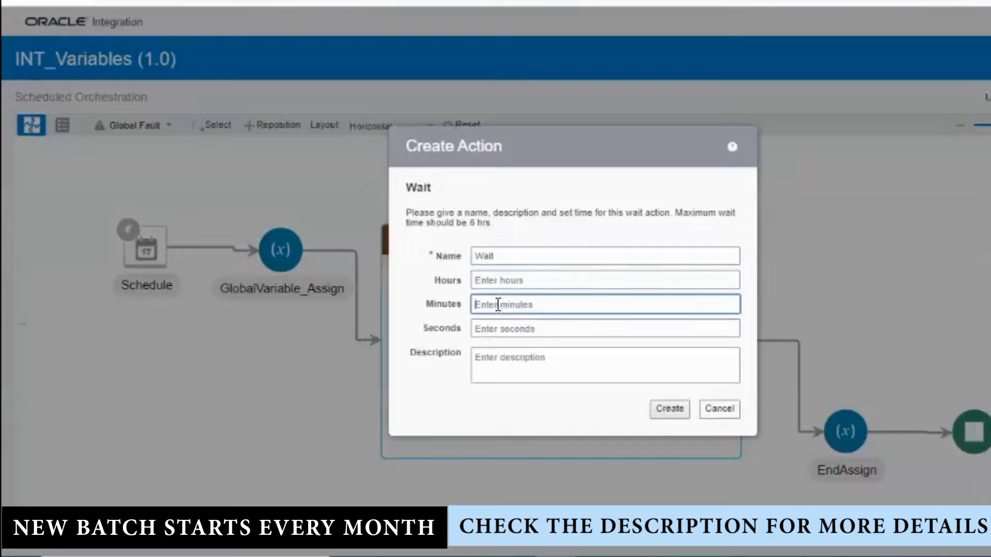
left_click(514, 328)
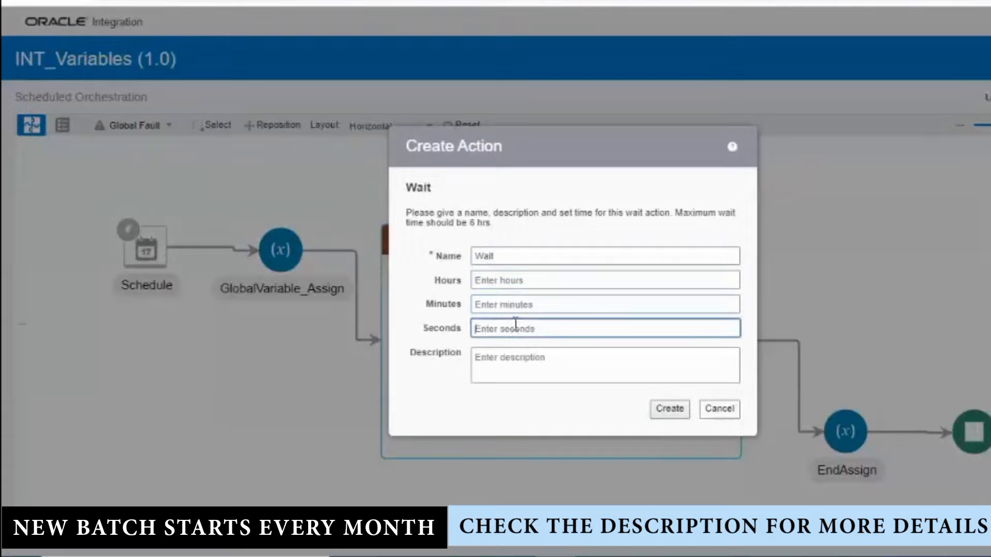
type("30")
left_click(674, 410)
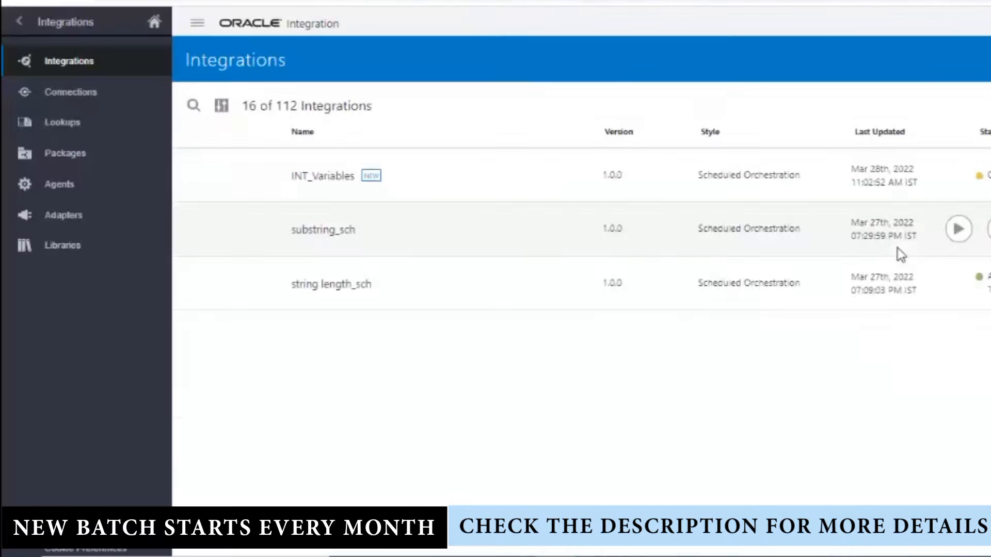
Step: Reactivate INT_Variables with the Wait action included and submit another immediate run
left_click(986, 175)
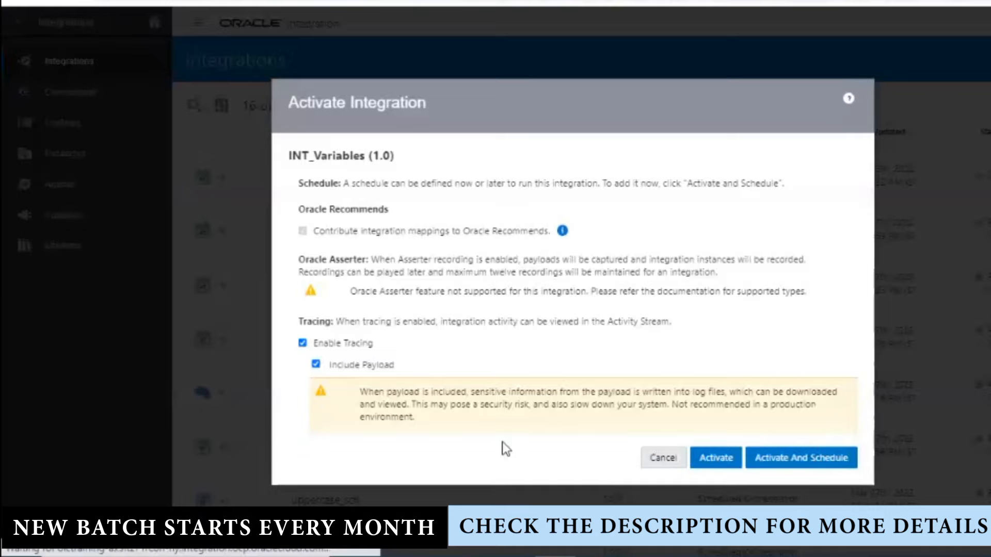
left_click(714, 456)
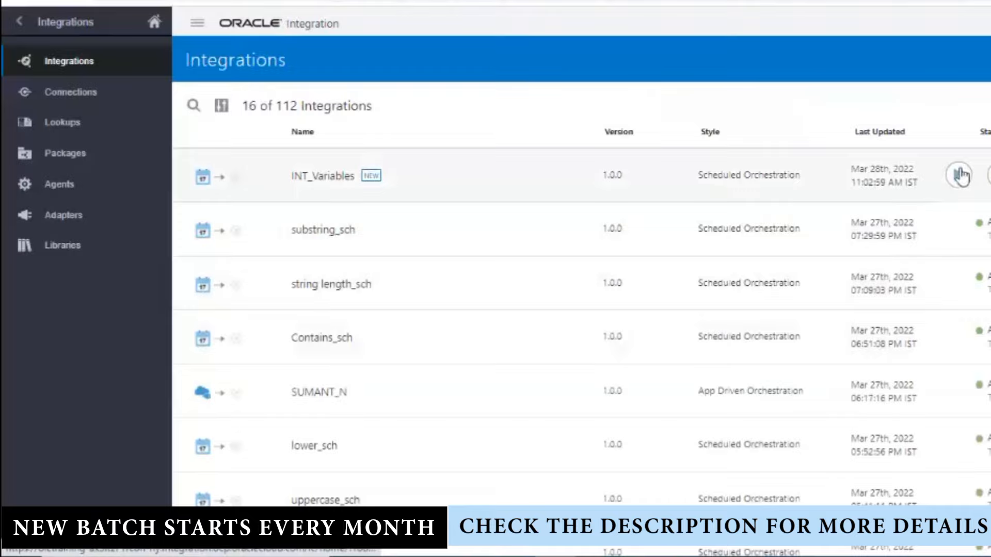
mouse_move(956, 175)
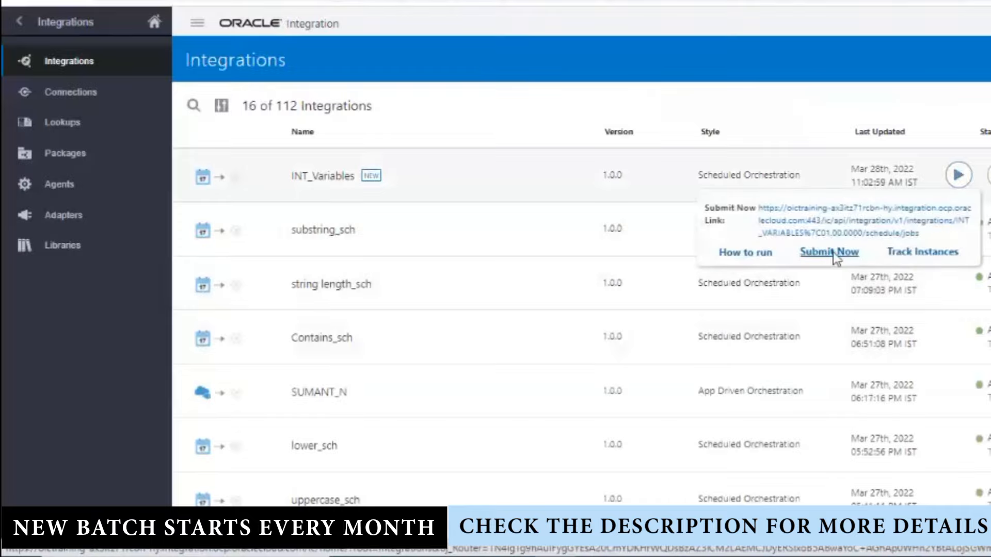
left_click(834, 257)
left_click(810, 395)
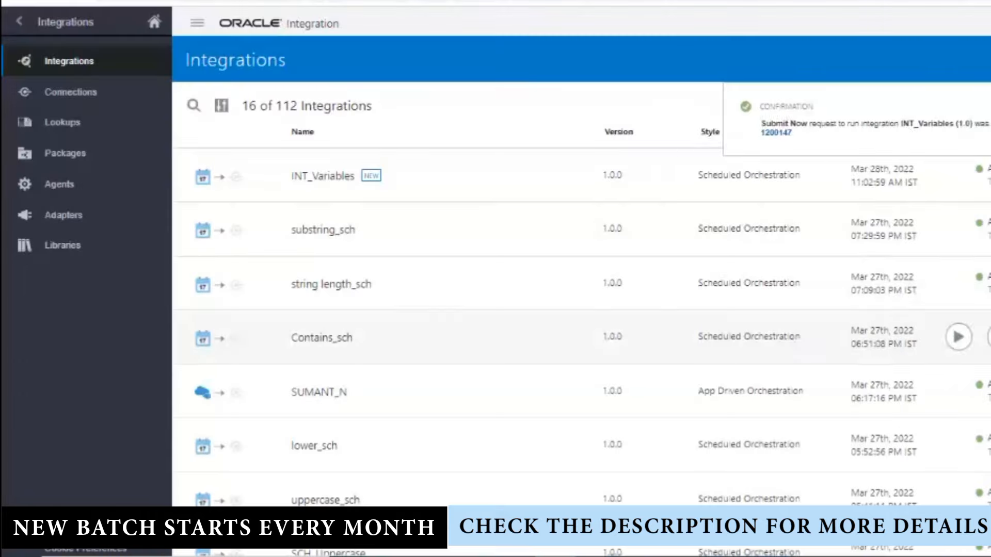
Step: Track the newly submitted run, open its instance diagram and return to the tracked instances
left_click(710, 132)
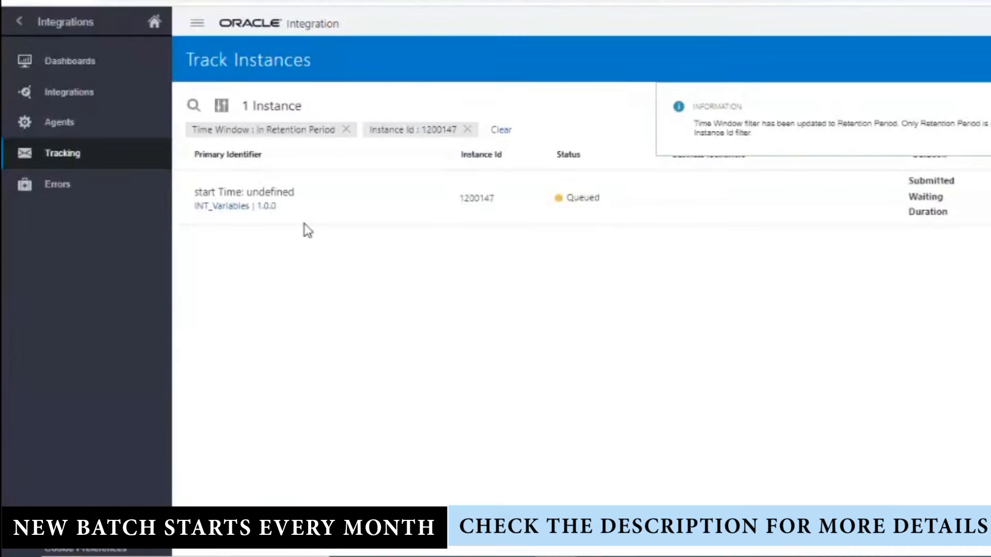
left_click(278, 192)
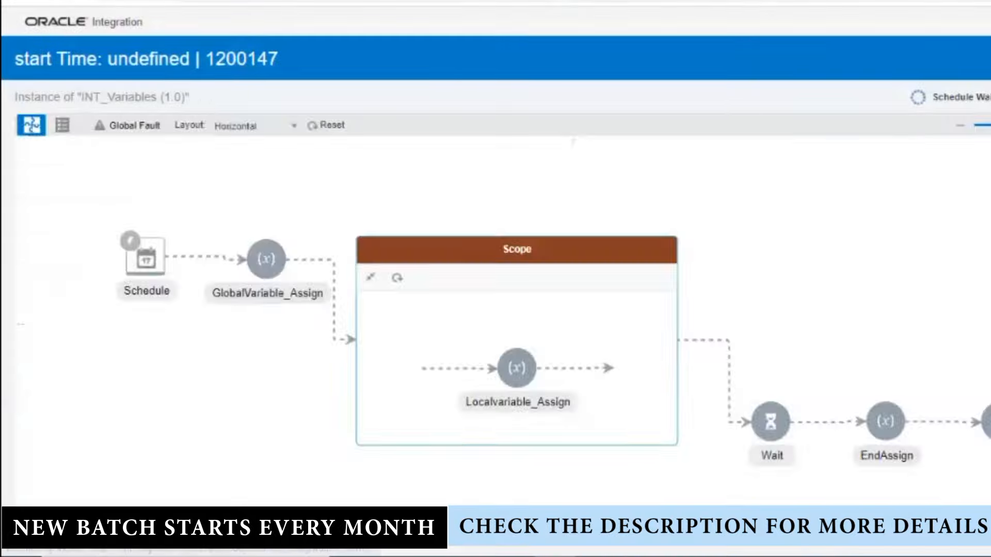
left_click(988, 59)
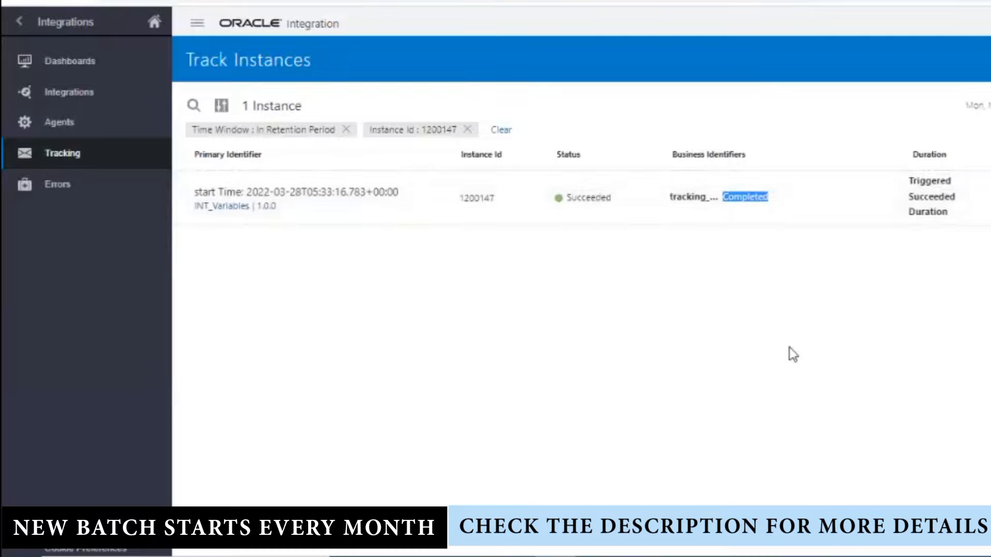
Step: Remove the Instance Id filter from the tracked instances
key("alt+Tab")
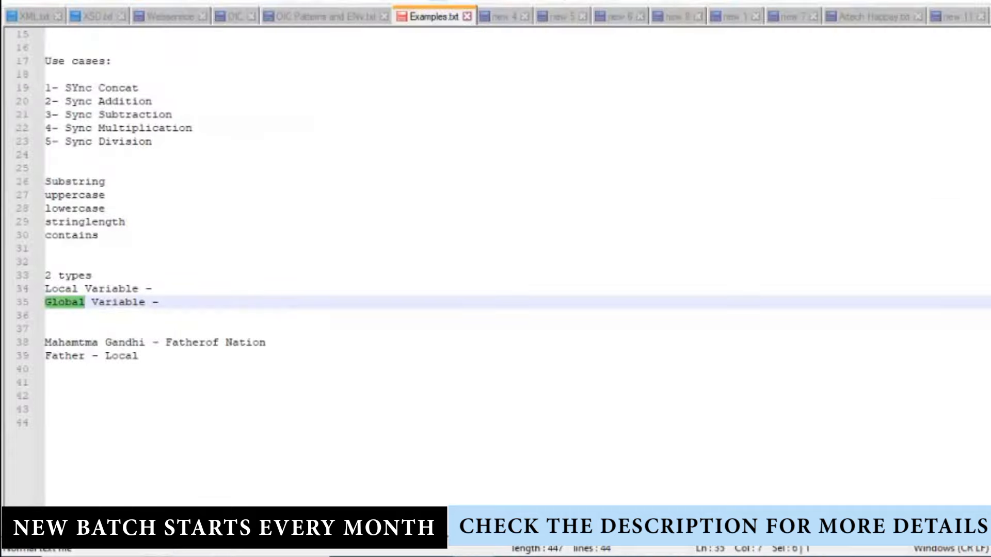
key("alt+Tab")
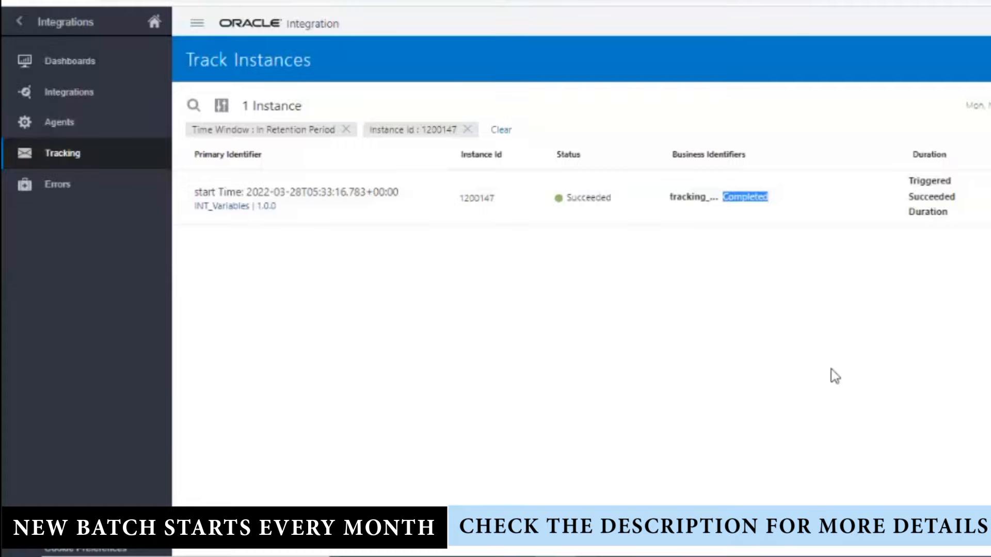
left_click(469, 130)
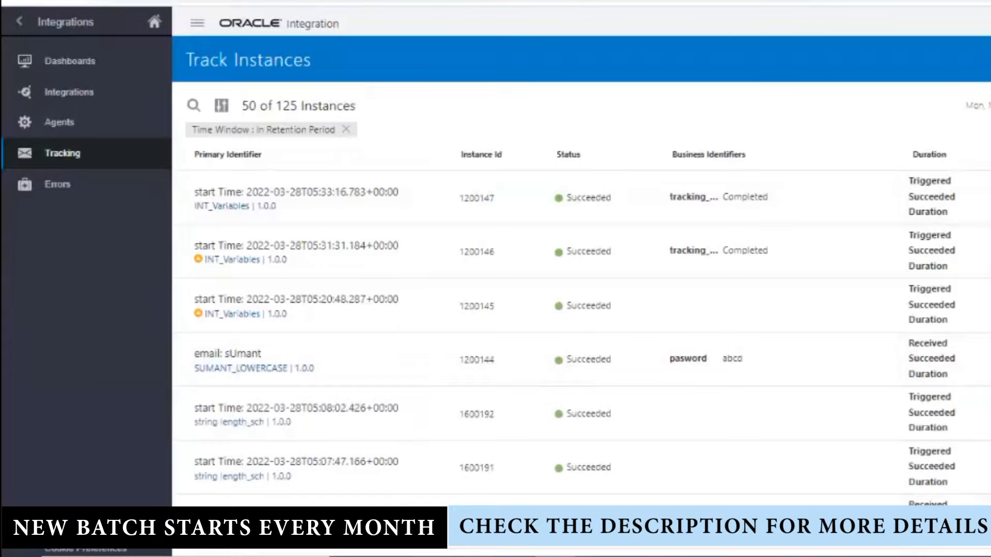
Step: Switch to Examples.txt in Notepad++ and bookmark the "Local Variable" line
left_click(454, 555)
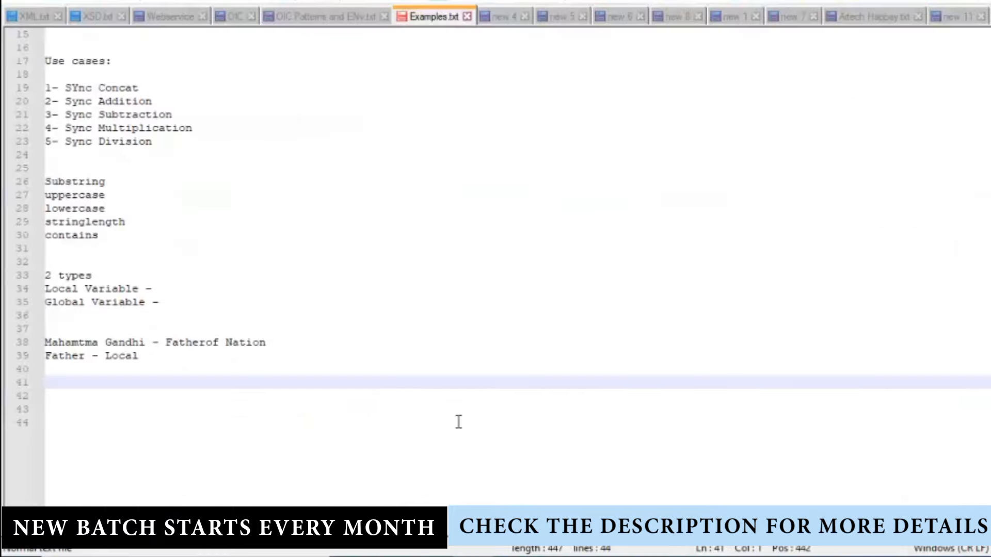
left_click(38, 288)
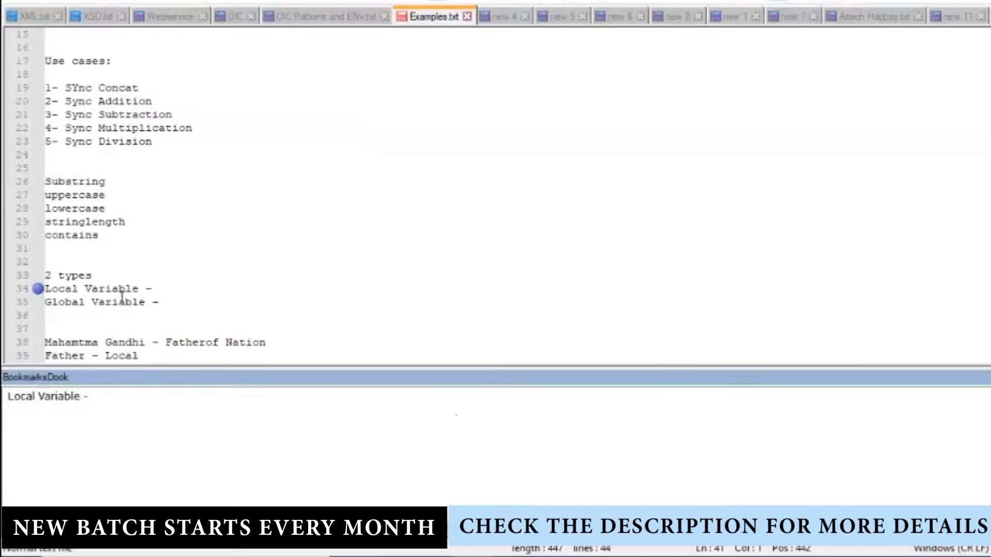